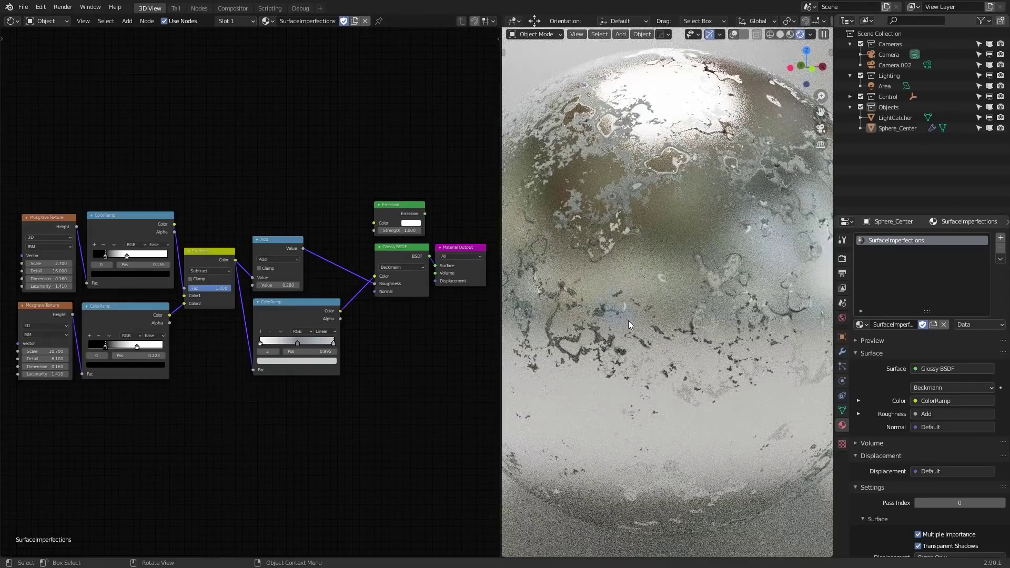
pyautogui.moveTo(628, 320); pyautogui.dragTo(634, 339, button='middle')
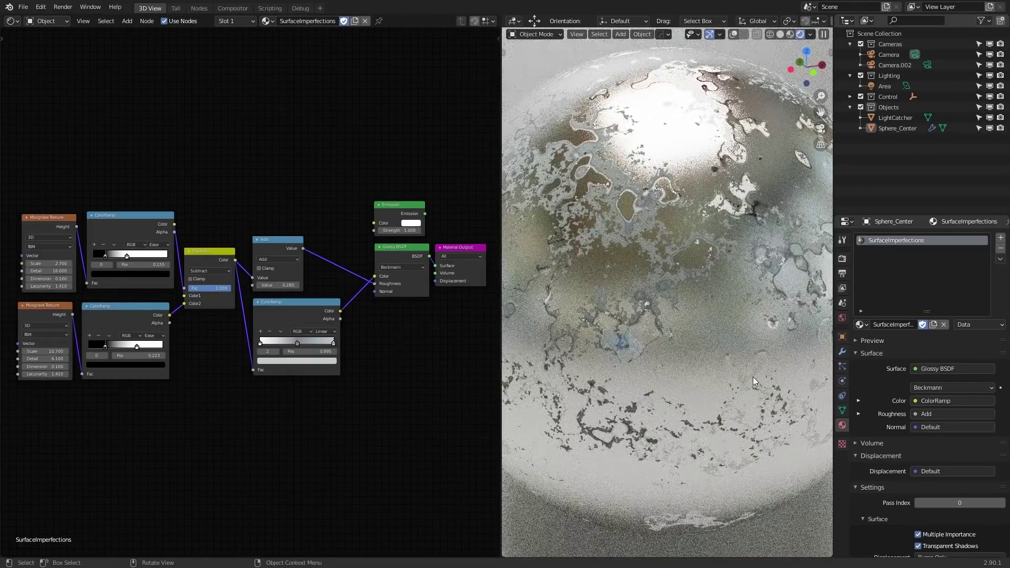
pyautogui.moveTo(752, 376); pyautogui.dragTo(715, 356, button='middle')
pyautogui.scroll(-3, 604, 371)
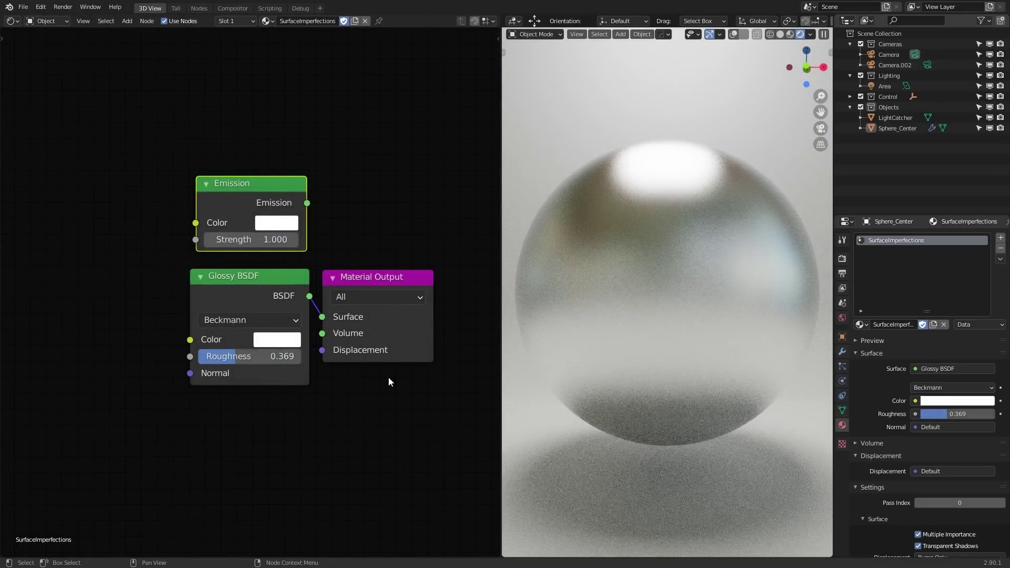
# - Select the central sphere in the 3D view and clear the selection of the Emission node in the shader graph
pyautogui.click(636, 295)
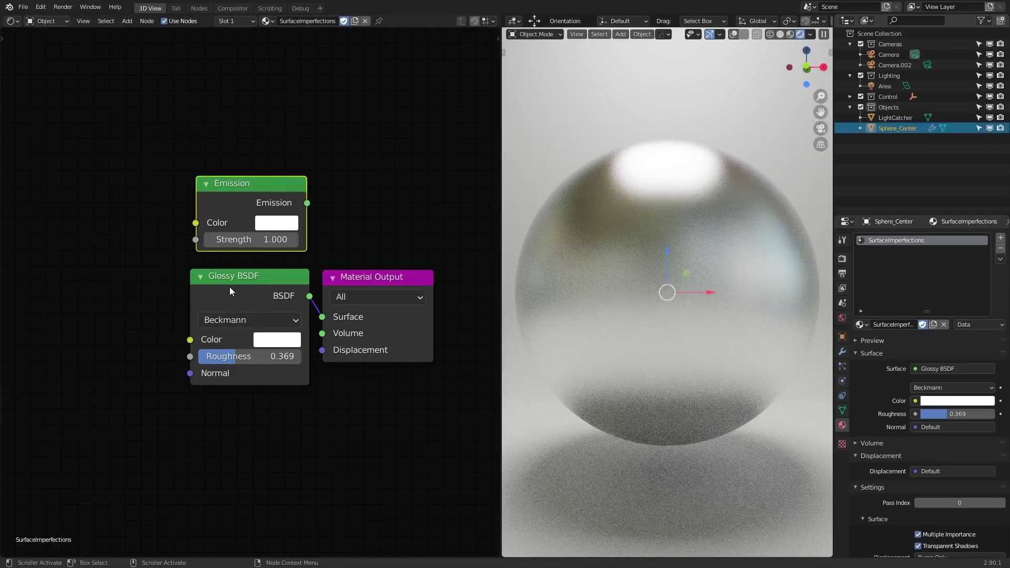
pyautogui.moveTo(254, 334)
pyautogui.mouseDown(button='middle')
pyautogui.moveTo(262, 315)
pyautogui.moveTo(254, 332)
pyautogui.mouseUp(button='middle')
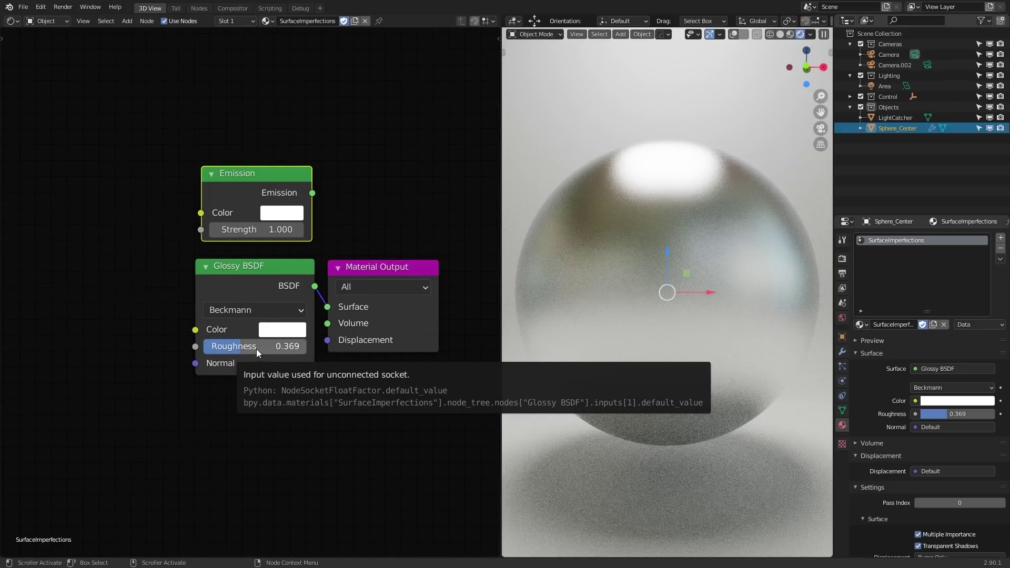
pyautogui.moveTo(332, 258); pyautogui.dragTo(362, 280, button='middle')
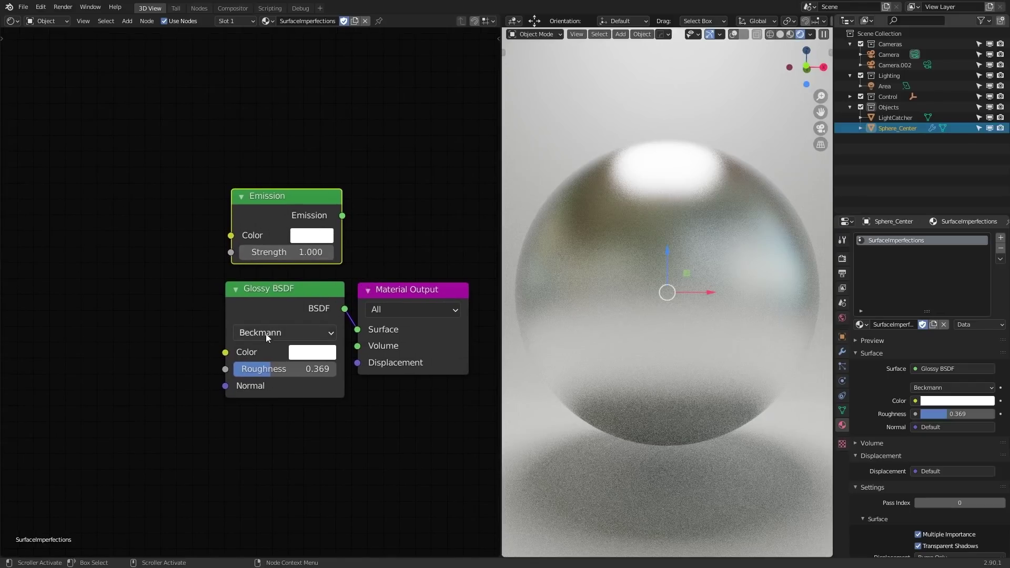
pyautogui.click(173, 292)
pyautogui.scroll(-1, 153, 283)
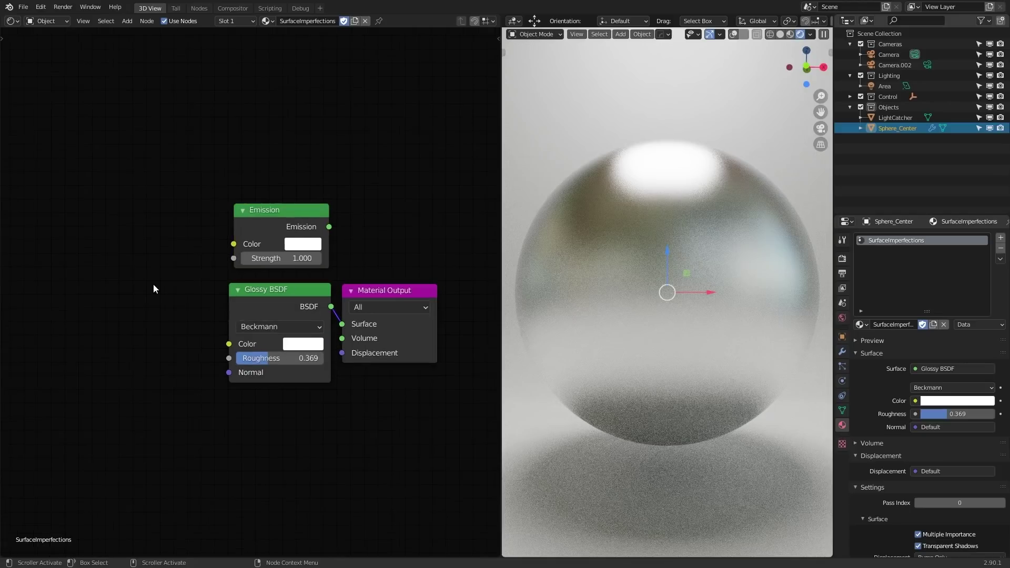
pyautogui.scroll(-1, 153, 284)
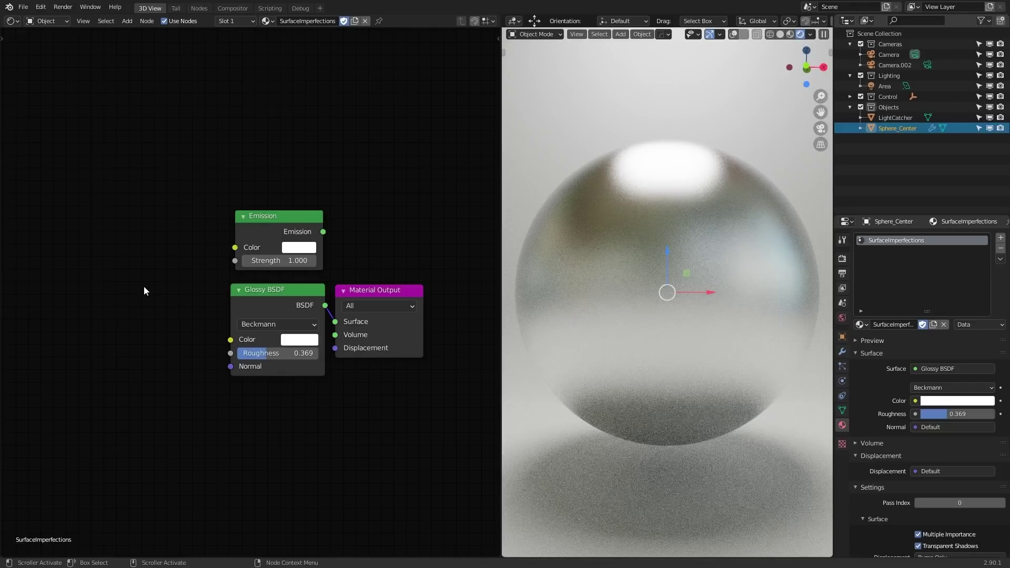
# - Add a Musgrave Texture node in the empty space before the Emission and Glossy BSDF nodes
pyautogui.moveTo(144, 286); pyautogui.dragTo(277, 274, button='middle')
pyautogui.hotkey('shift', 'a')
pyautogui.click(105, 229)
pyautogui.write('m')
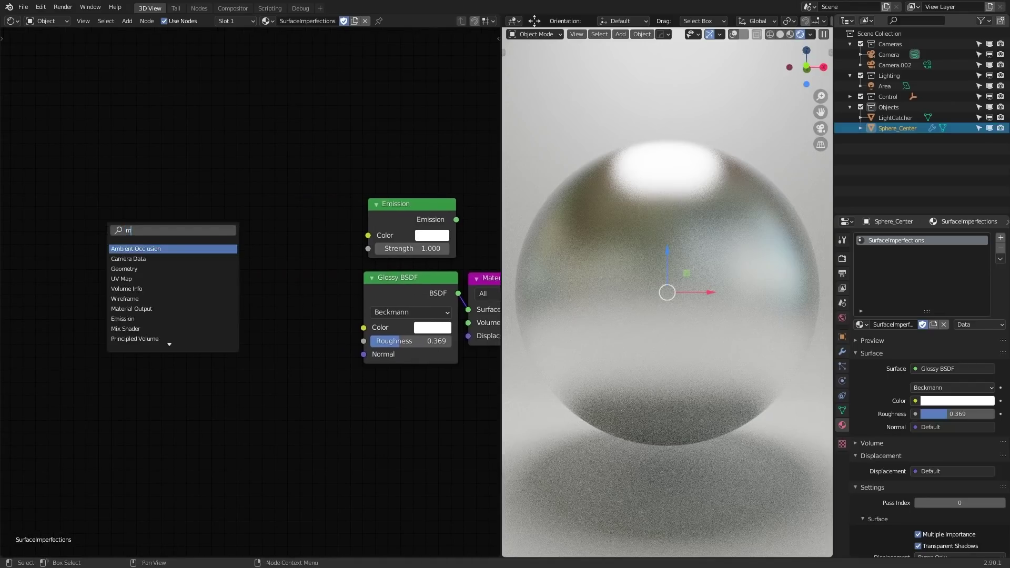
pyautogui.write('usgr')
pyautogui.press('Return')
pyautogui.click(118, 231)
pyautogui.moveTo(239, 256); pyautogui.dragTo(171, 275, button='middle')
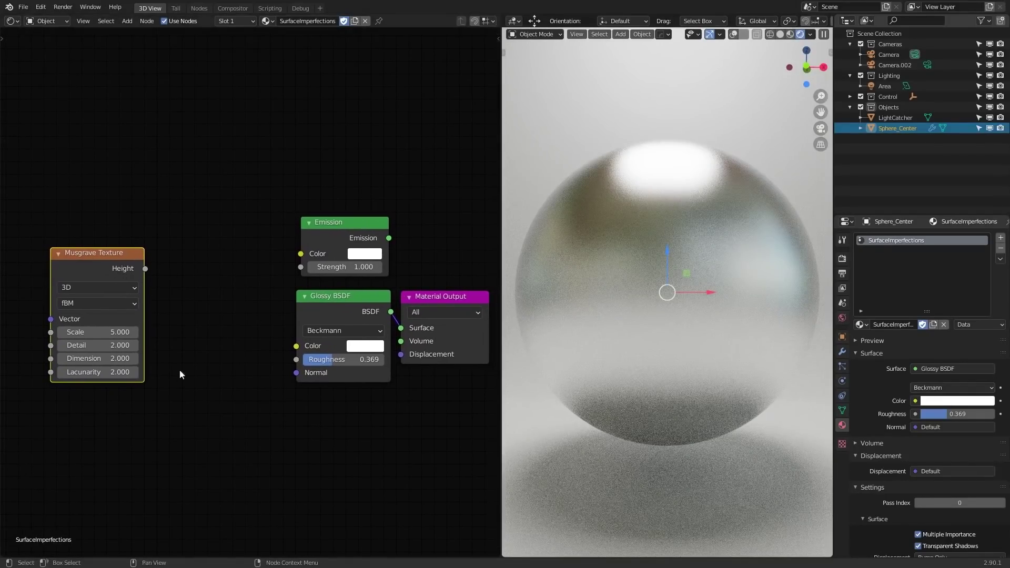
# - Connect the Musgrave Texture's Height output to the Glossy BSDF's Color input
pyautogui.moveTo(145, 269); pyautogui.dragTo(296, 346)
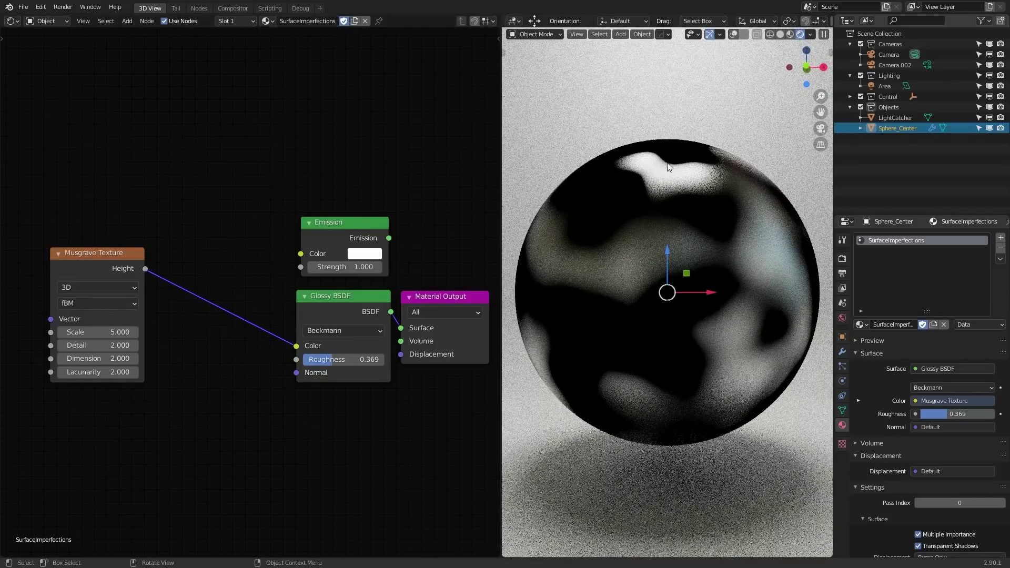
pyautogui.moveTo(283, 302); pyautogui.dragTo(267, 312, button='middle')
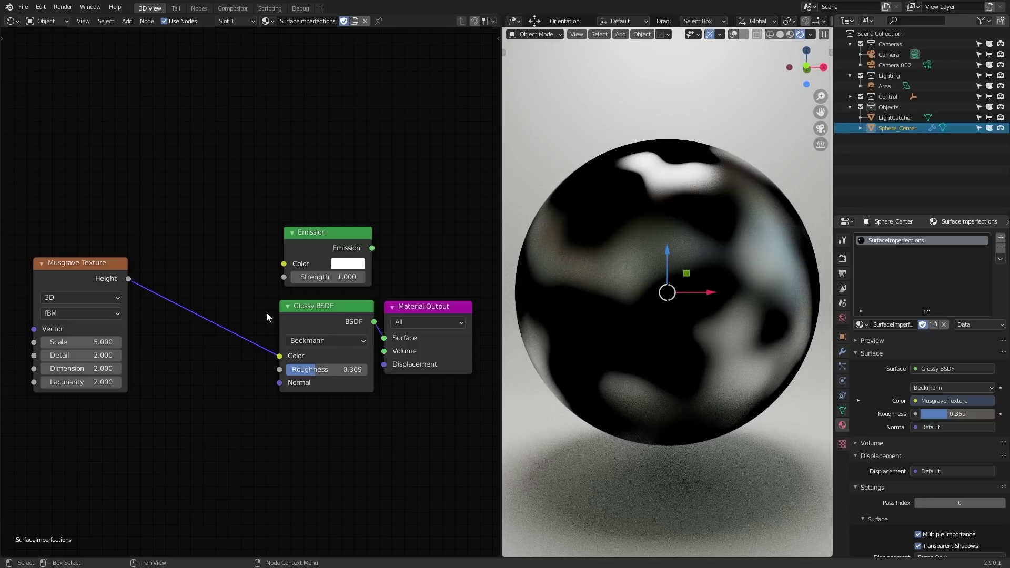
pyautogui.moveTo(326, 256); pyautogui.dragTo(317, 270, button='middle')
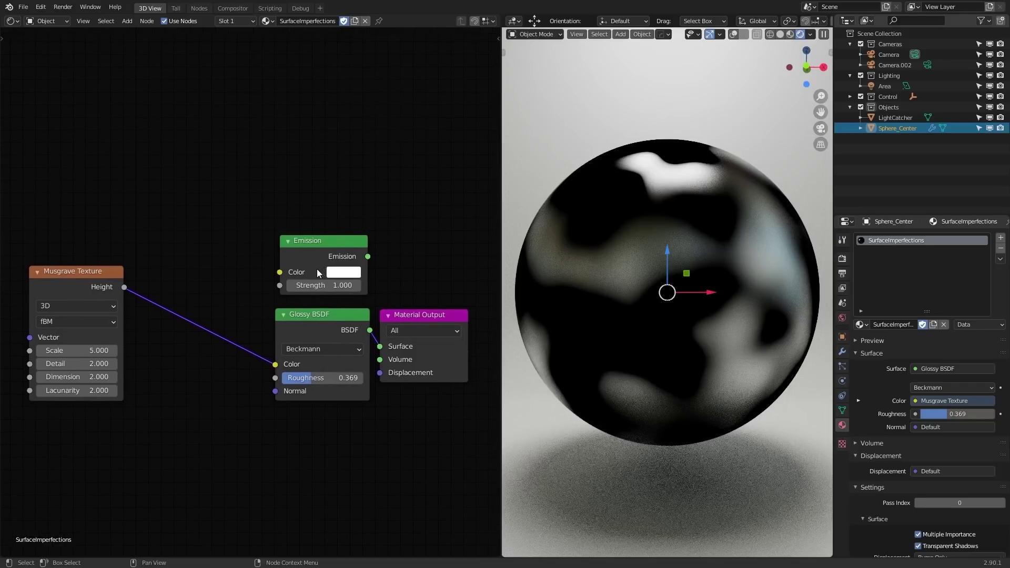
# - Link the Musgrave Height to the Emission Color and connect Emission to the Surface of the Material Output, spacing that node further away
pyautogui.moveTo(127, 289); pyautogui.dragTo(280, 272)
pyautogui.moveTo(339, 301); pyautogui.dragTo(294, 310, button='middle')
pyautogui.moveTo(367, 320); pyautogui.dragTo(414, 297)
pyautogui.moveTo(323, 265); pyautogui.dragTo(382, 332)
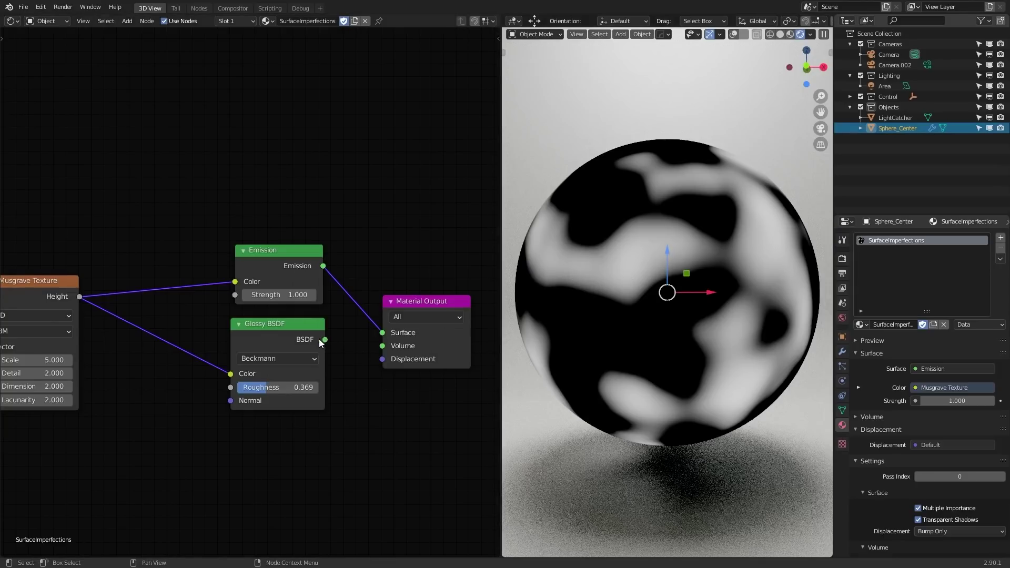
# - Compare the two shaders by linking Glossy BSDF to the Material Output's Surface and switching back to Emission
pyautogui.moveTo(325, 339); pyautogui.dragTo(382, 332)
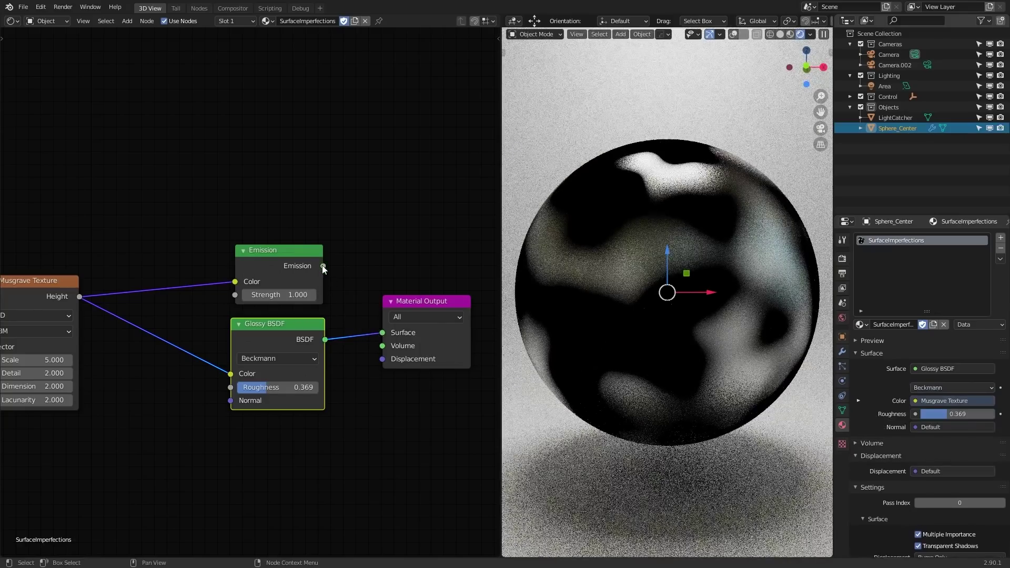
pyautogui.moveTo(323, 266); pyautogui.dragTo(382, 333)
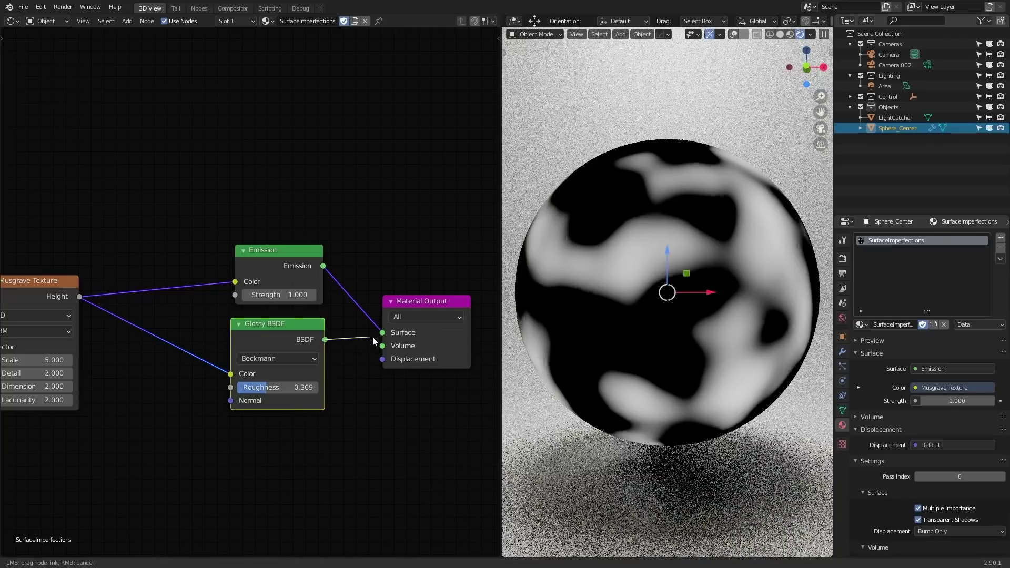
pyautogui.moveTo(158, 336); pyautogui.dragTo(354, 299, button='middle')
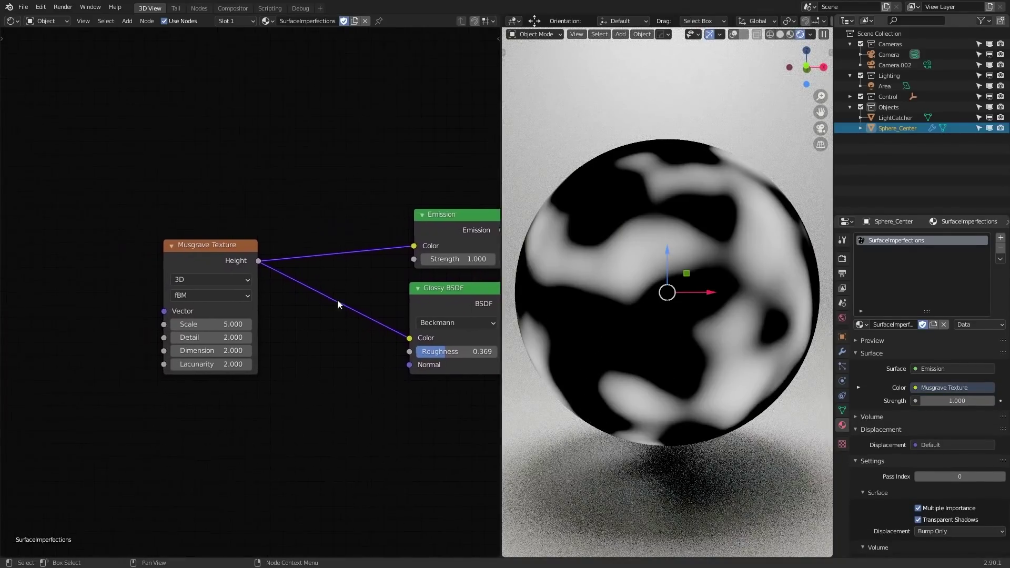
pyautogui.scroll(4, 642, 233)
pyautogui.scroll(-5, 642, 233)
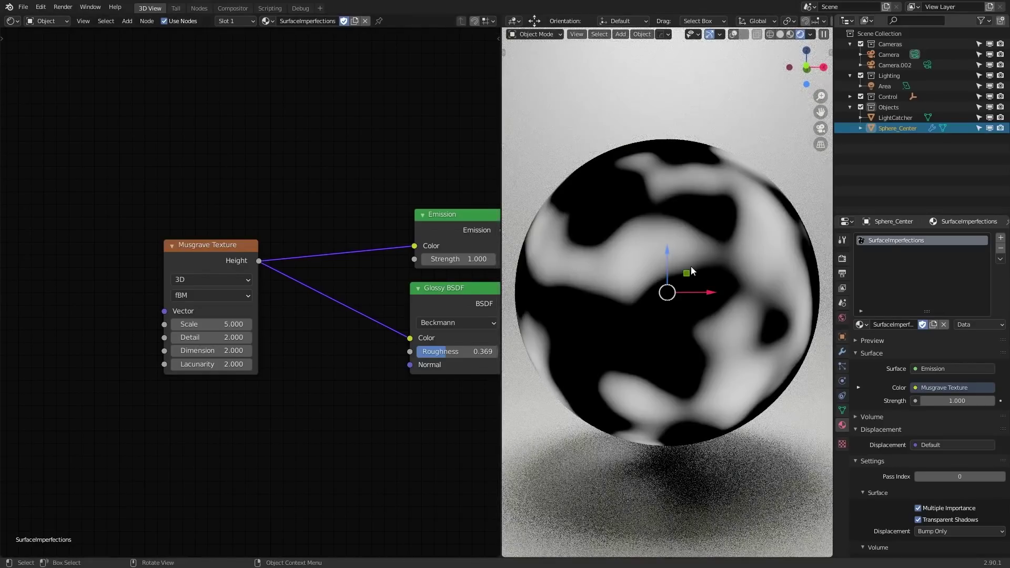
# - Try out Musgrave Texture values of Scale 12.8, Detail 6.6, Dimension 0.6 and Lacunarity 2.9 on the sphere
pyautogui.moveTo(279, 297); pyautogui.dragTo(276, 307, button='middle')
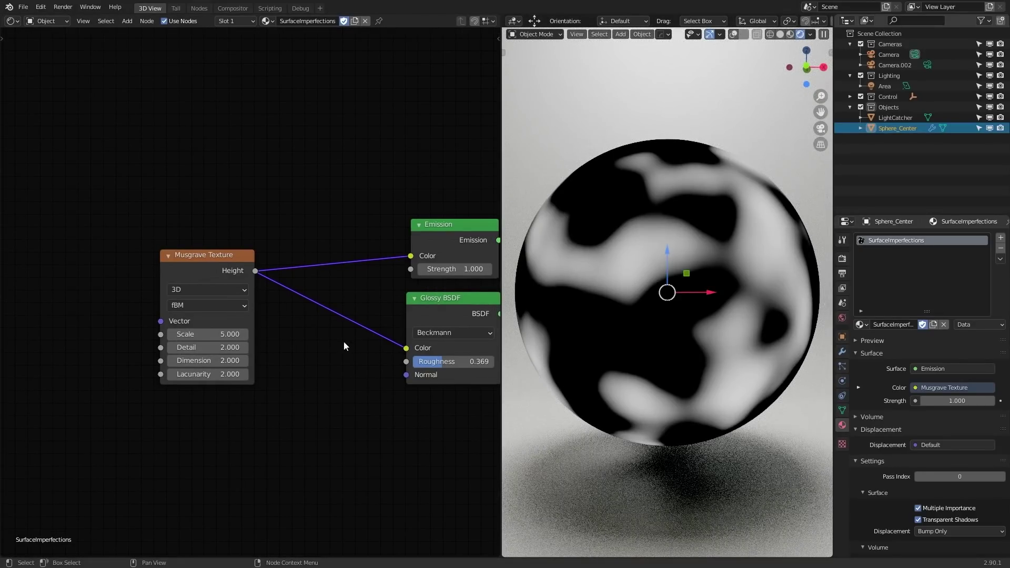
pyautogui.moveTo(258, 323); pyautogui.dragTo(292, 318, button='middle')
pyautogui.scroll(2, 276, 313)
pyautogui.click(239, 241)
pyautogui.moveTo(239, 240); pyautogui.dragTo(184, 226)
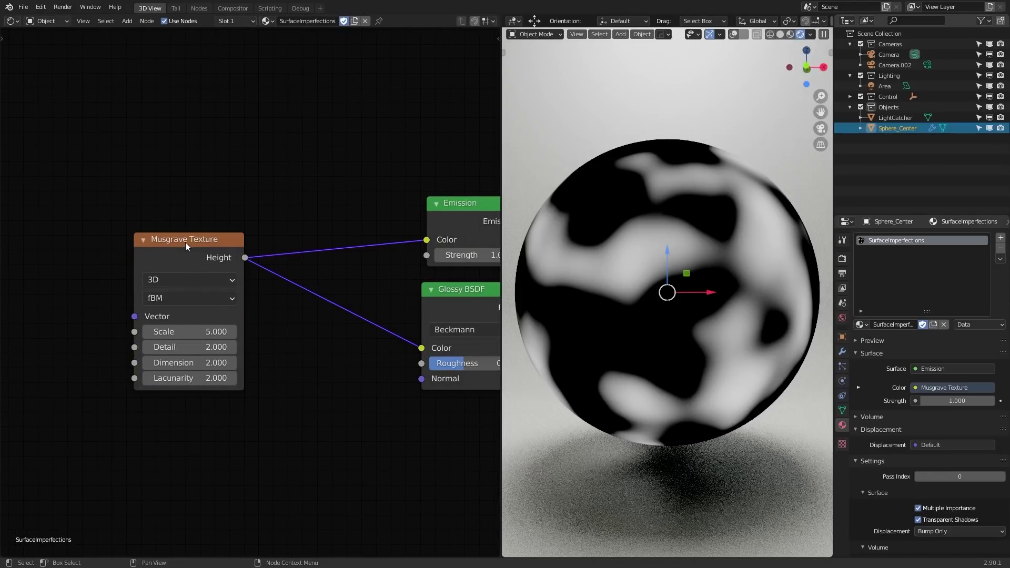
pyautogui.click(185, 242)
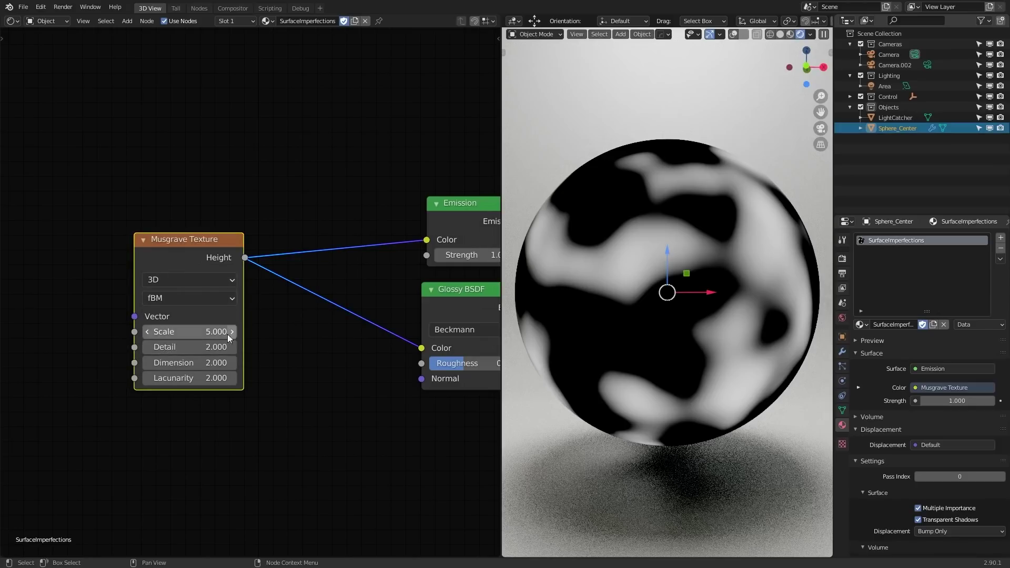
pyautogui.scroll(1, 185, 347)
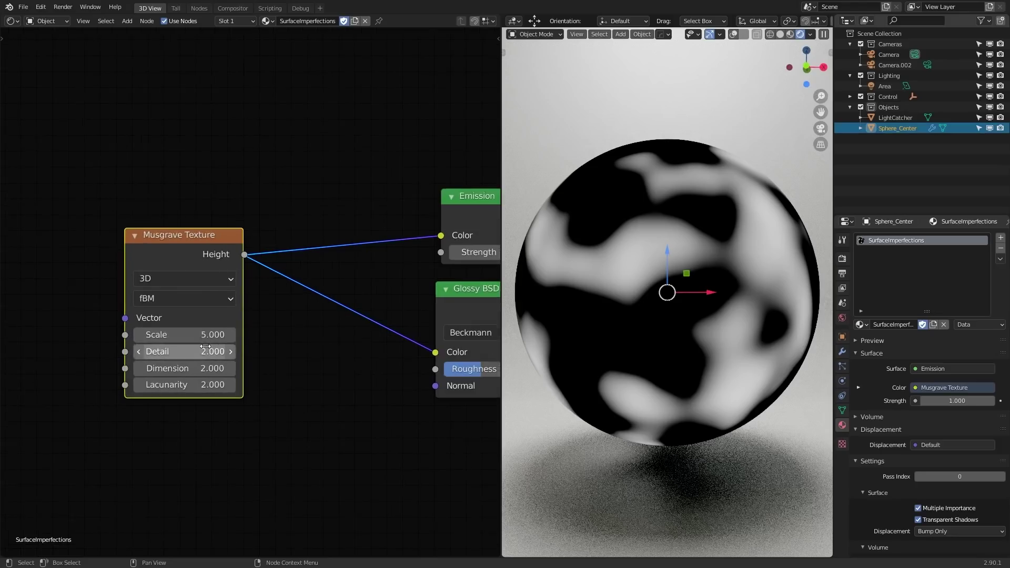
pyautogui.moveTo(184, 335); pyautogui.dragTo(208, 334)
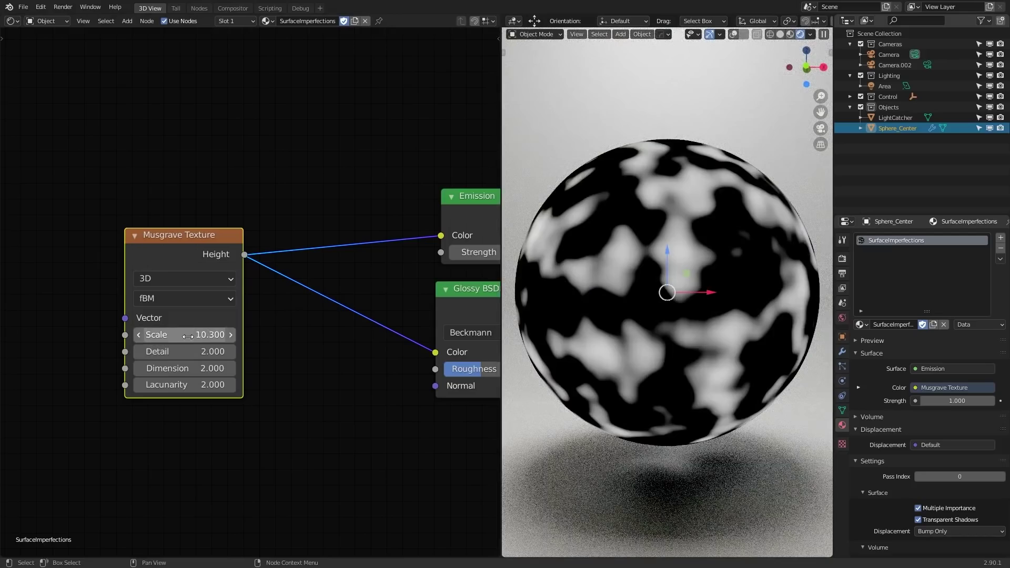
pyautogui.moveTo(210, 335)
pyautogui.mouseDown()
pyautogui.moveTo(243, 335)
pyautogui.moveTo(223, 335)
pyautogui.moveTo(252, 351)
pyautogui.moveTo(216, 351)
pyautogui.moveTo(268, 351)
pyautogui.moveTo(200, 352)
pyautogui.mouseUp()
pyautogui.scroll(5, 686, 303)
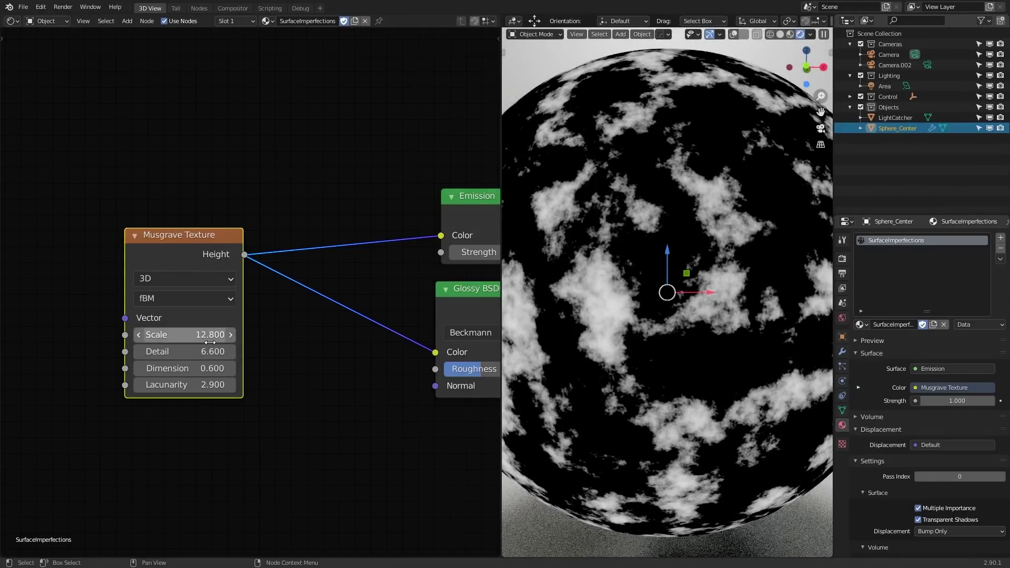
# - Set the Musgrave Texture's Scale to 2.7, Detail to 16, Dimension to 0.16 and Lacunarity to 1.41
pyautogui.click(210, 335)
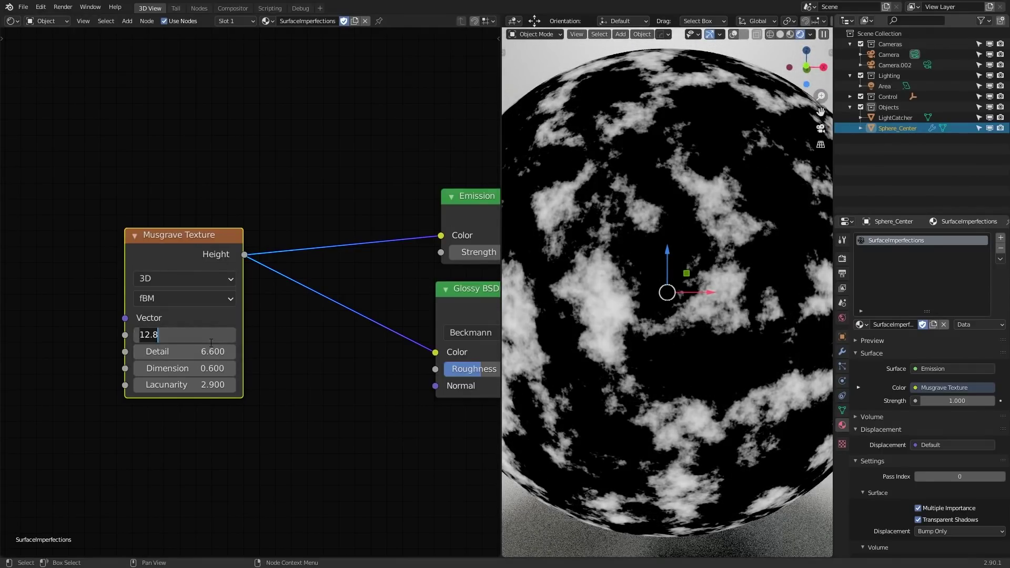
pyautogui.write('2.7')
pyautogui.press('Tab')
pyautogui.write('16')
pyautogui.press('Tab')
pyautogui.write('0.')
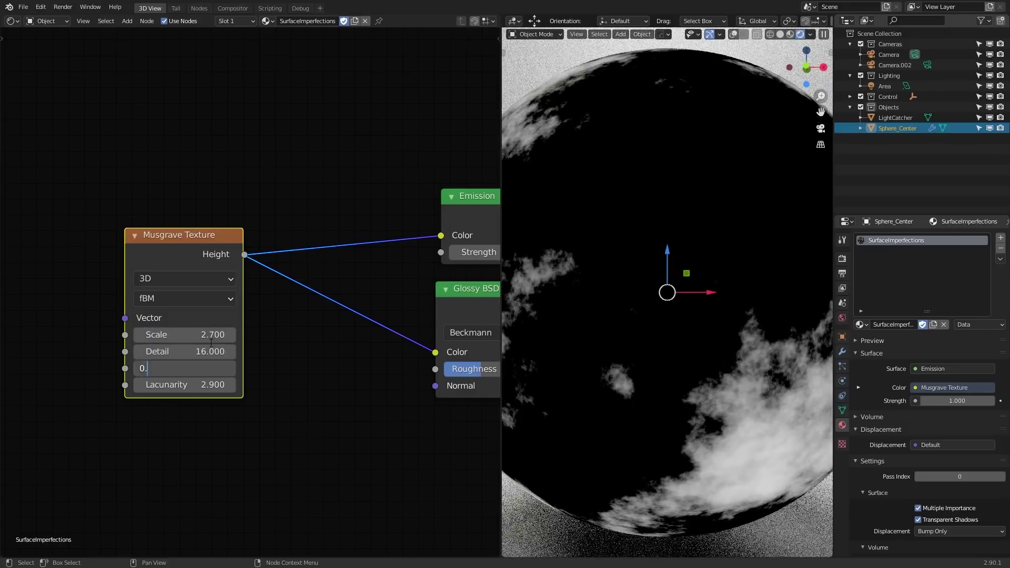
pyautogui.write('16')
pyautogui.press('Tab')
pyautogui.write('1')
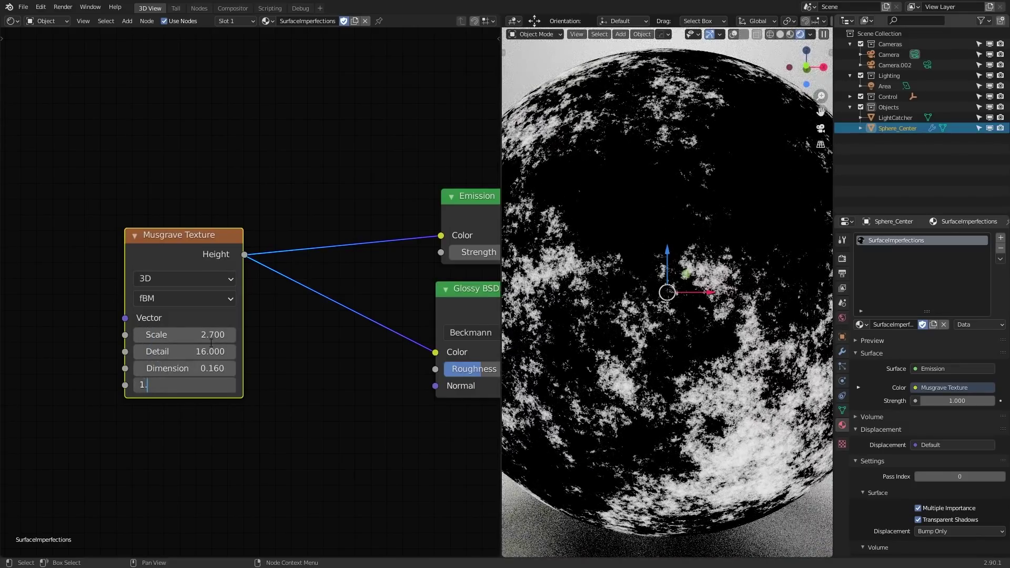
pyautogui.write('.41')
pyautogui.press('Return')
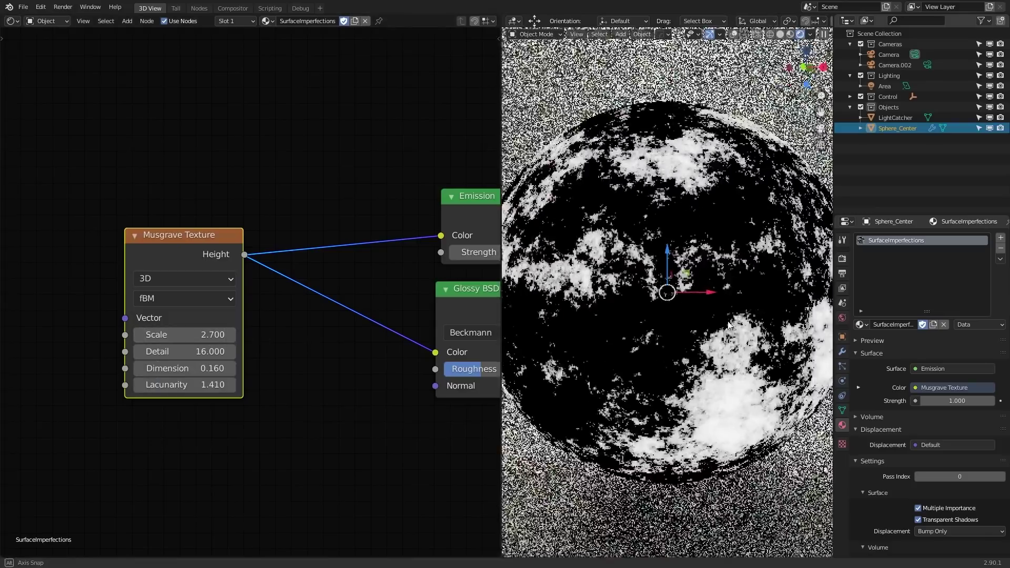
# - Output the Glossy BSDF to the material surface and move its Musgrave link from Color to Roughness
pyautogui.scroll(4, 719, 323)
pyautogui.scroll(-5, 715, 322)
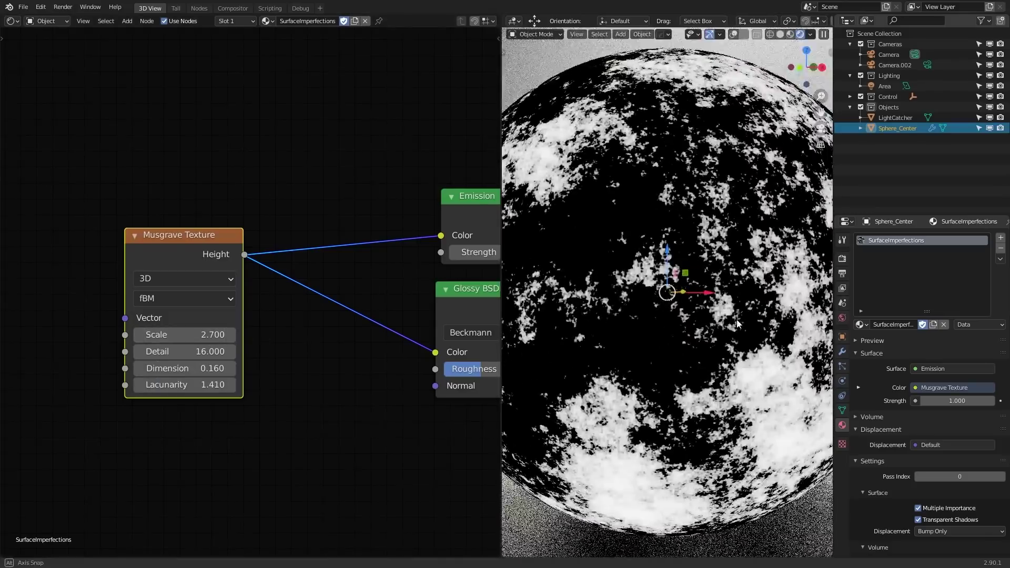
pyautogui.moveTo(647, 348); pyautogui.dragTo(684, 356, button='middle')
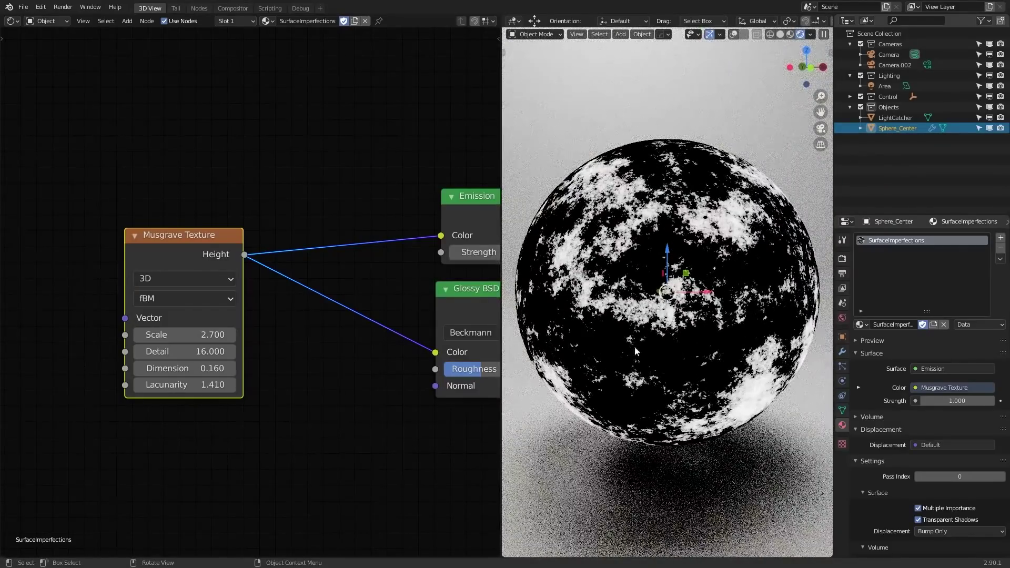
pyautogui.moveTo(356, 359); pyautogui.dragTo(303, 330, button='middle')
pyautogui.keyDown('ctrl'); pyautogui.keyDown('shift'); pyautogui.click(338, 310); pyautogui.keyUp('shift'); pyautogui.keyUp('ctrl')
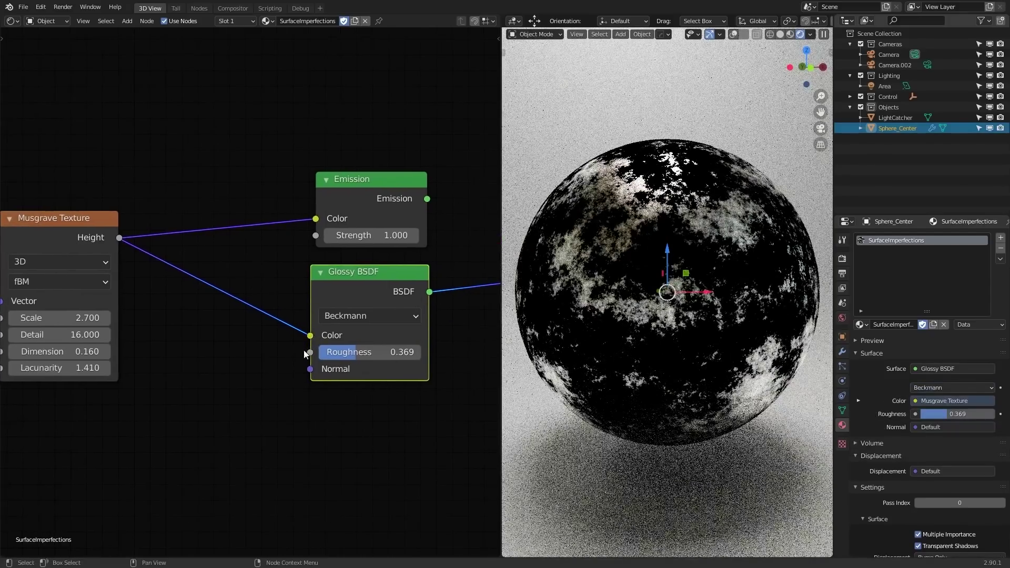
pyautogui.moveTo(309, 336); pyautogui.dragTo(310, 352)
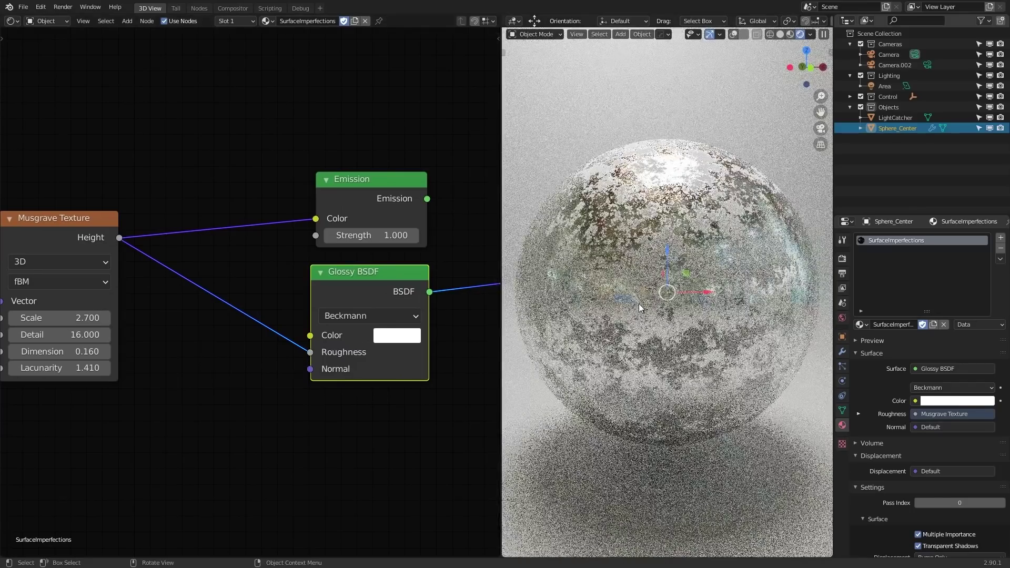
# - Move the Musgrave Texture node closer to the Emission and Glossy BSDF nodes and slightly lower
pyautogui.moveTo(228, 288); pyautogui.dragTo(321, 309, button='middle')
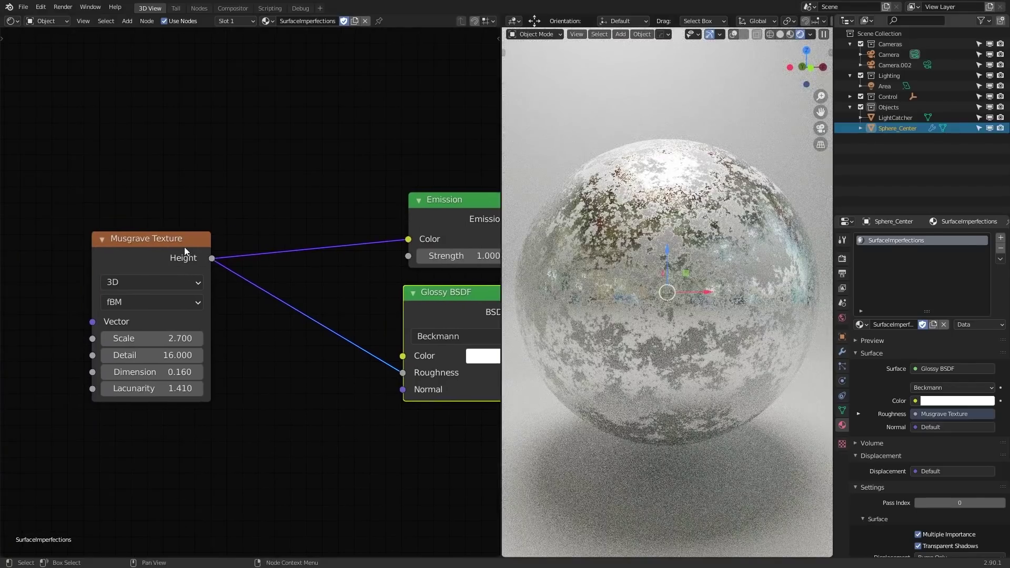
pyautogui.moveTo(184, 247); pyautogui.dragTo(281, 286)
pyautogui.moveTo(389, 317); pyautogui.dragTo(293, 300, button='middle')
pyautogui.scroll(2, 689, 254)
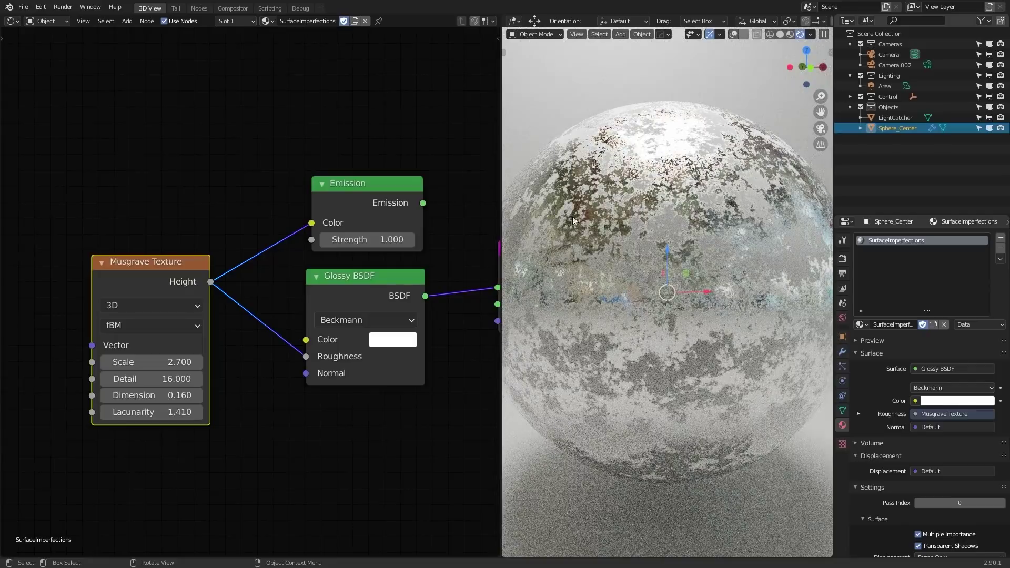
pyautogui.hotkey('ctrl', 'space')
pyautogui.keyDown('shift'); pyautogui.moveTo(546, 266); pyautogui.dragTo(582, 440, button='middle'); pyautogui.keyUp('shift')
pyautogui.scroll(2, 581, 441)
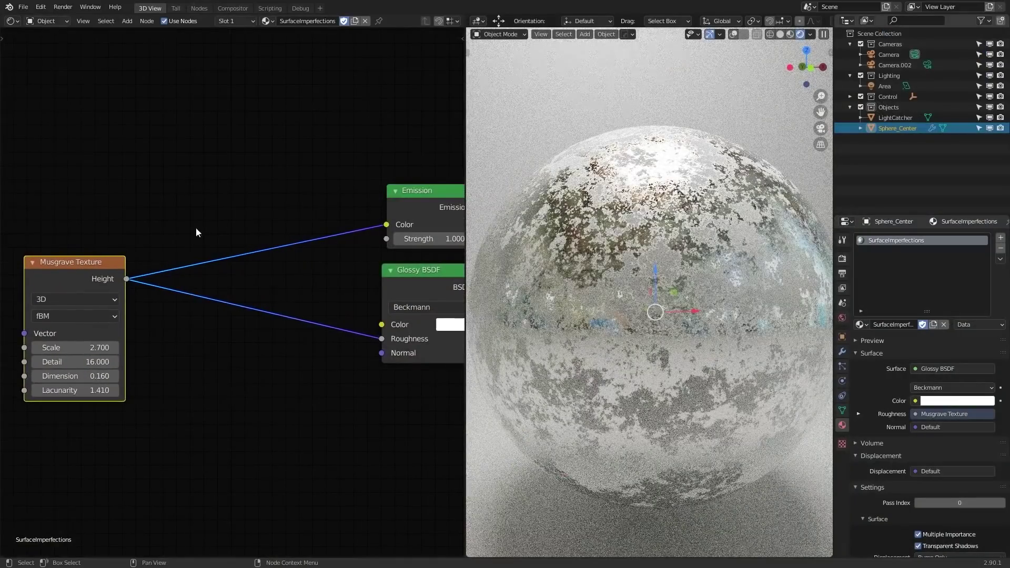
# - Add a ColorRamp node between the Musgrave Texture's Height output and the Glossy BSDF's Roughness input
pyautogui.hotkey('shift', 'a')
pyautogui.click(213, 179)
pyautogui.write('color ramp')
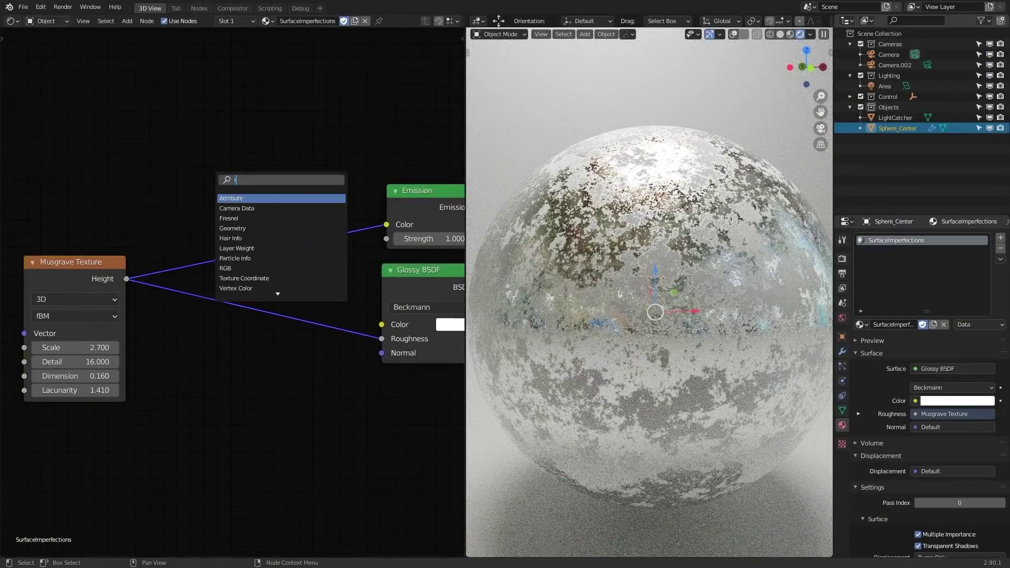
pyautogui.press('Return')
# - Preview the ColorRamp on the material surface through the Emission node and unlink it from the Glossy BSDF's Roughness
pyautogui.moveTo(195, 326); pyautogui.dragTo(220, 290)
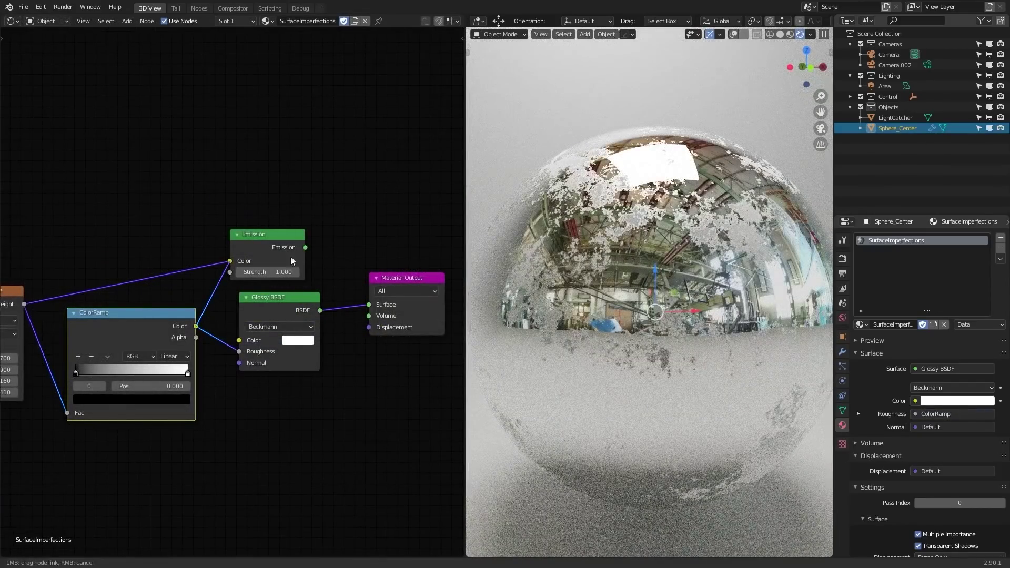
pyautogui.moveTo(305, 247); pyautogui.dragTo(369, 304)
pyautogui.moveTo(236, 348); pyautogui.dragTo(318, 323, button='middle')
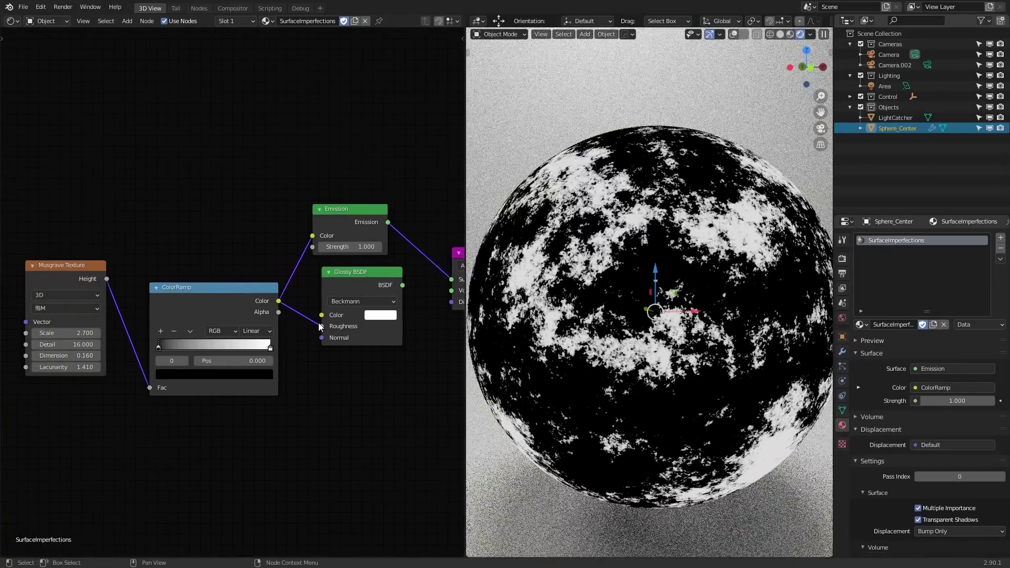
pyautogui.moveTo(319, 324); pyautogui.dragTo(291, 331)
# - Lower the Musgrave Texture node so it lines up beside the ColorRamp node
pyautogui.moveTo(218, 337); pyautogui.dragTo(285, 310, button='middle')
pyautogui.scroll(4, 285, 310)
pyautogui.moveTo(108, 217); pyautogui.dragTo(126, 254)
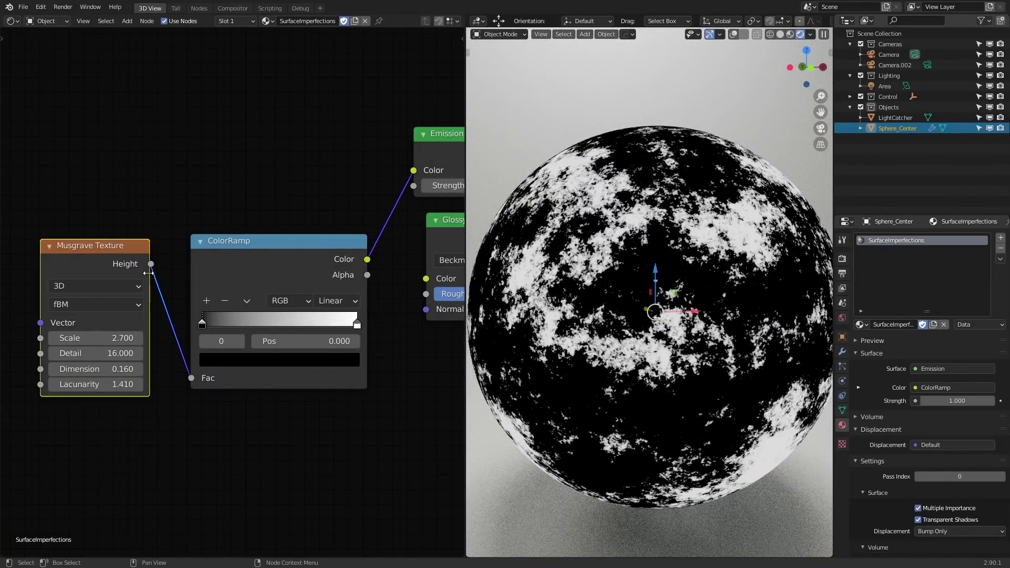
pyautogui.moveTo(209, 300); pyautogui.dragTo(162, 321, button='middle')
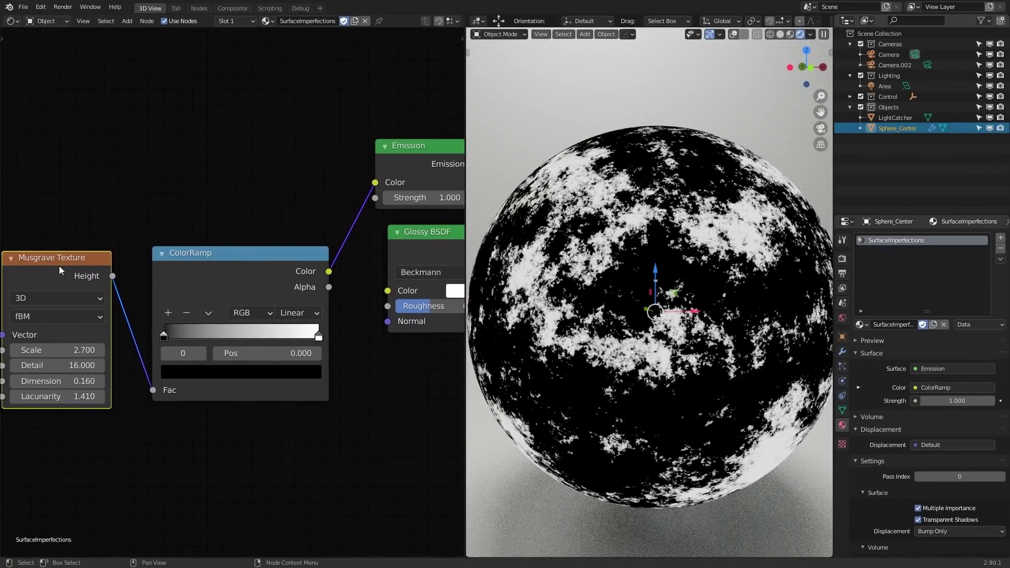
# - Try the ColorRamp's black stop at position 0.95 and check the pattern on the sphere
pyautogui.scroll(1, 163, 337)
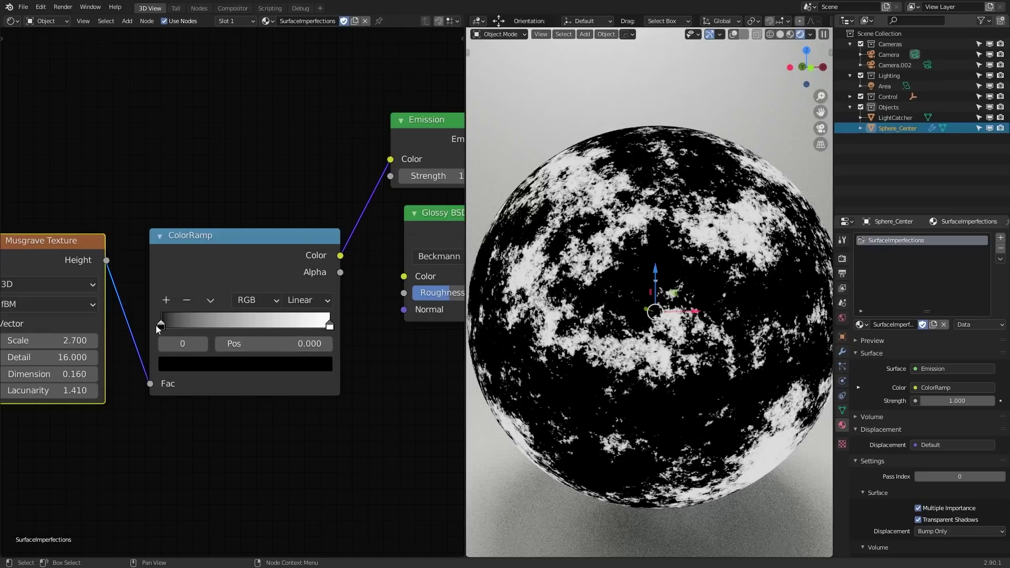
pyautogui.moveTo(161, 326); pyautogui.dragTo(328, 330)
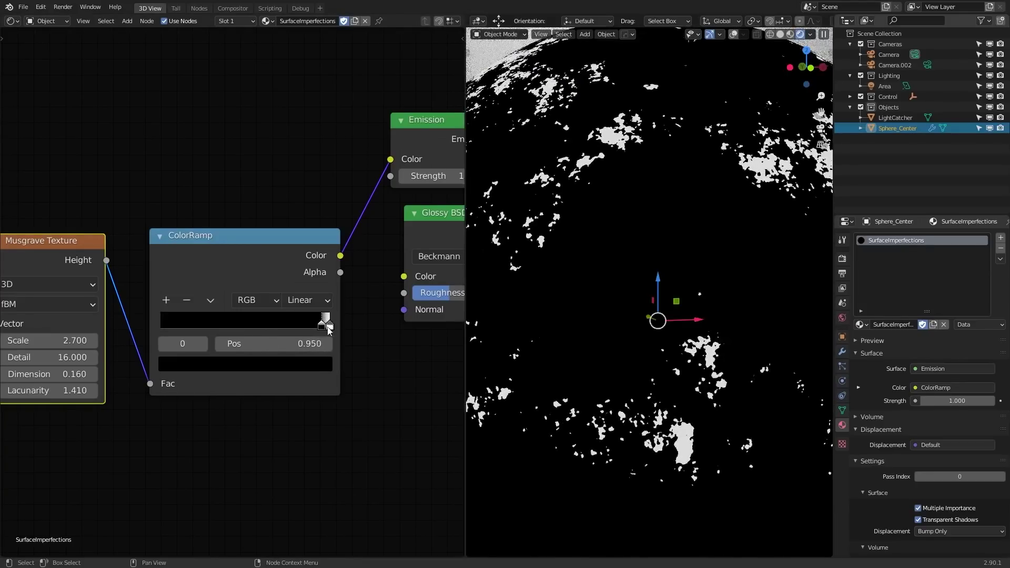
pyautogui.scroll(-6, 628, 357)
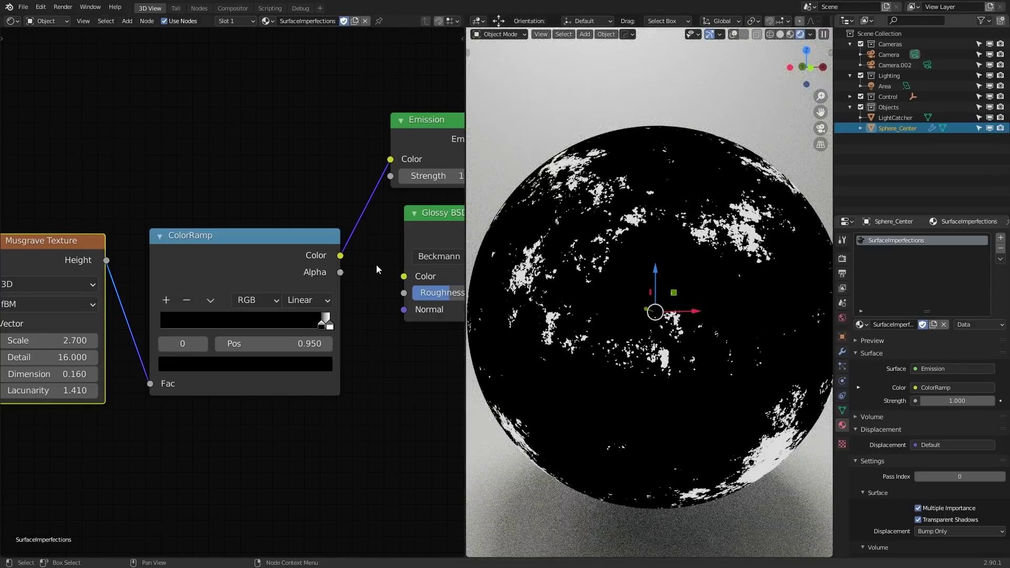
# - Move the ColorRamp's black stop back close to the dark start of the gradient
pyautogui.moveTo(378, 269); pyautogui.dragTo(342, 287, button='middle')
pyautogui.scroll(2, 248, 359)
pyautogui.moveTo(248, 358); pyautogui.dragTo(295, 343, button='middle')
pyautogui.moveTo(337, 320); pyautogui.dragTo(180, 324)
# - Try a green color (R 0.113, G 1.000, B 0.246) on the ColorRamp's white stop and undo it
pyautogui.click(348, 324)
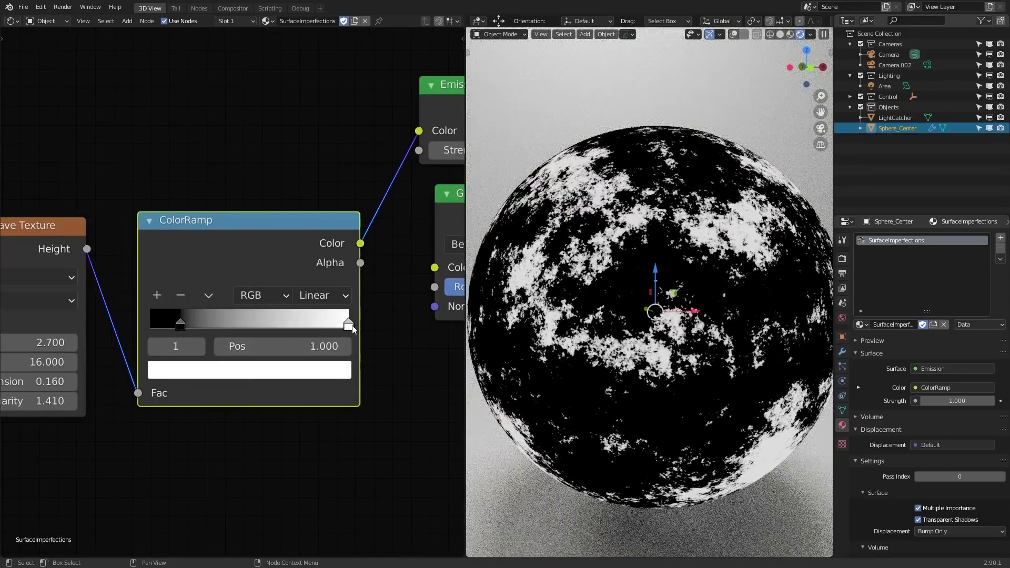
pyautogui.click(247, 369)
pyautogui.click(248, 167)
pyautogui.moveTo(247, 167); pyautogui.dragTo(200, 132)
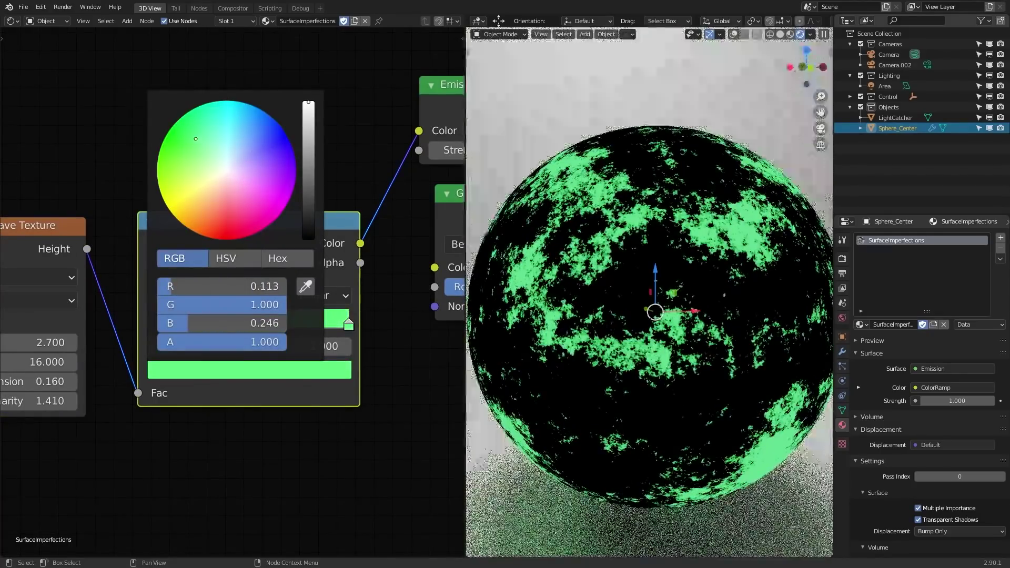
pyautogui.hotkey('ctrl', 'z')
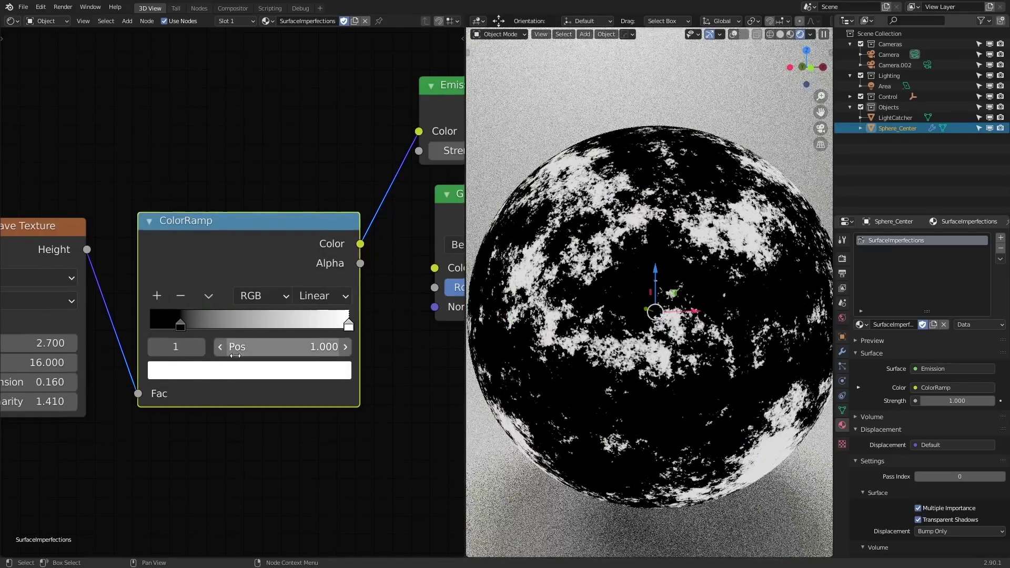
# - Set the ColorRamp's black stop to position 0.3 and inspect the pattern's soft edges up close on the sphere
pyautogui.moveTo(182, 336); pyautogui.dragTo(211, 332)
pyautogui.scroll(5, 567, 348)
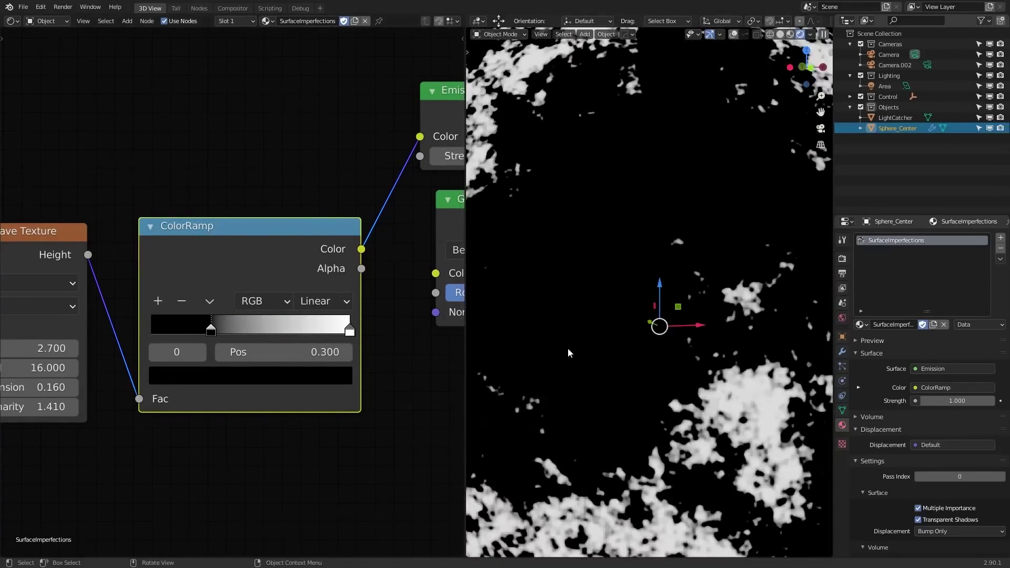
pyautogui.scroll(4, 640, 390)
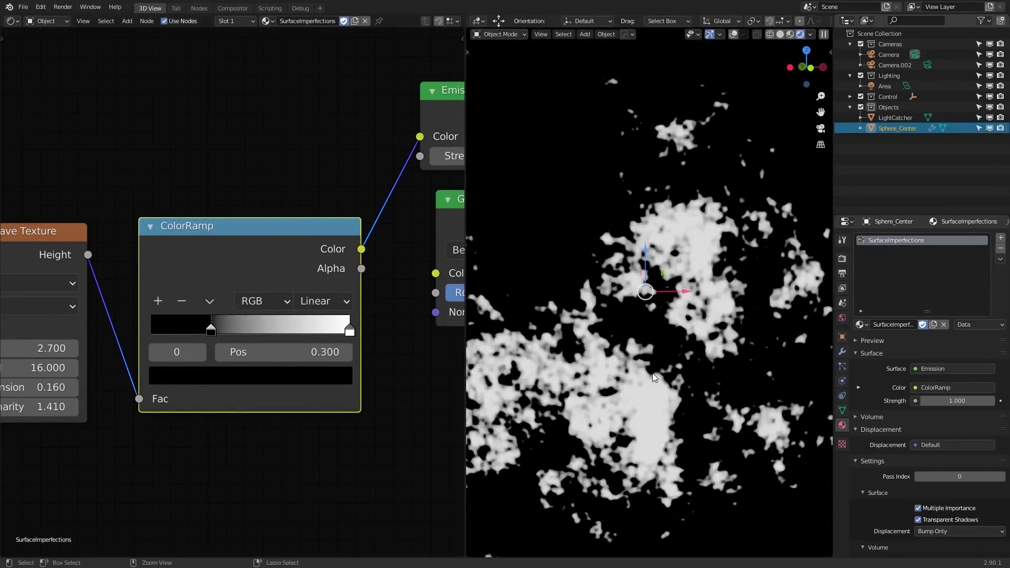
pyautogui.scroll(2, 662, 349)
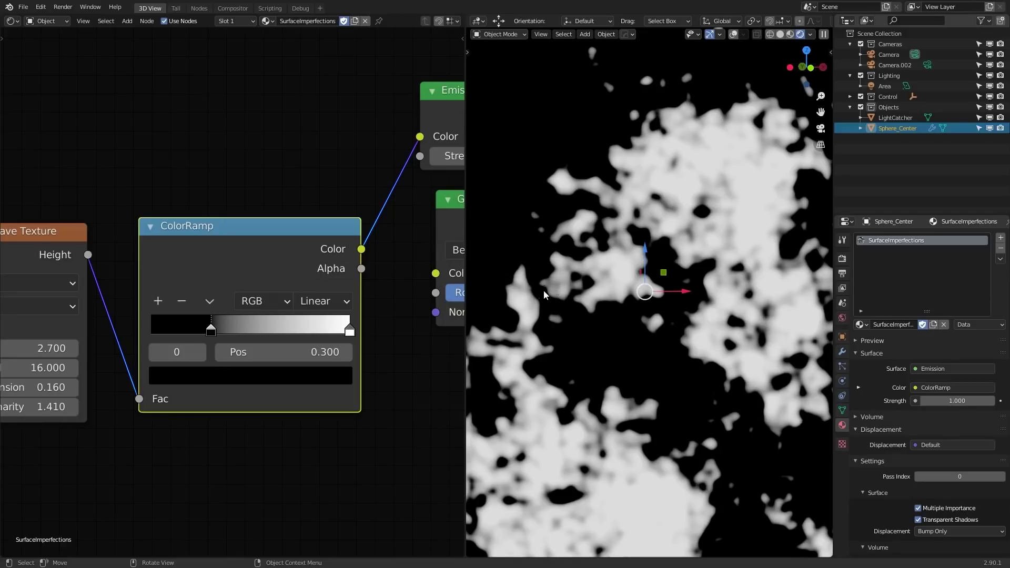
# - Switch the ColorRamp to Constant interpolation, with the black stop at 0 and the white stop at 0.282
pyautogui.click(343, 304)
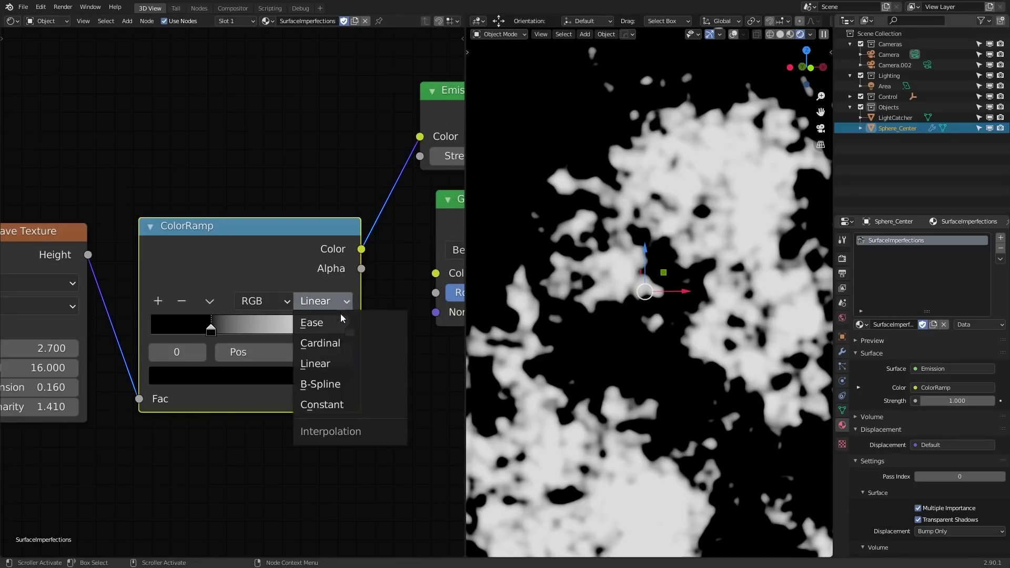
pyautogui.click(335, 404)
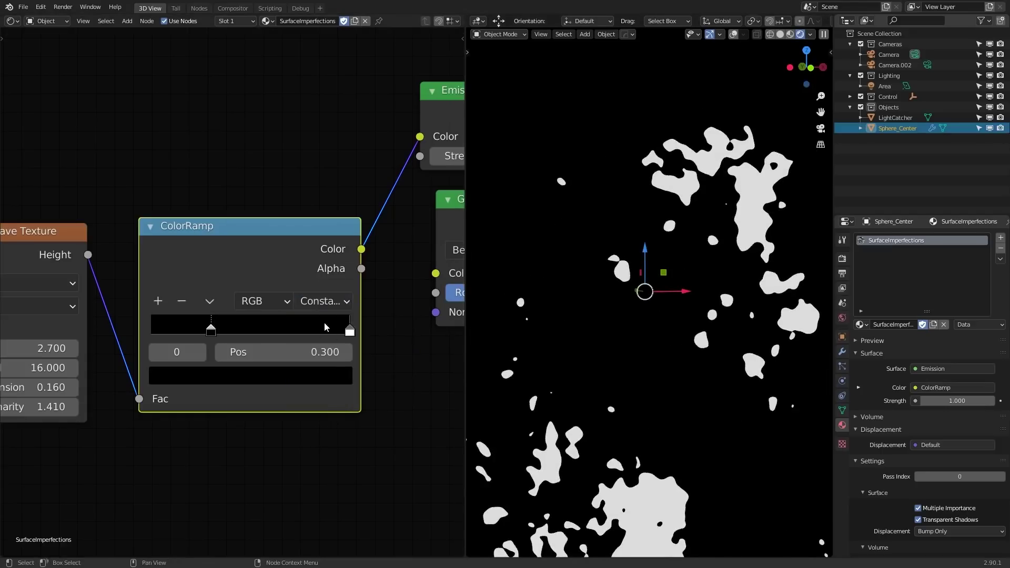
pyautogui.moveTo(284, 324); pyautogui.dragTo(193, 327)
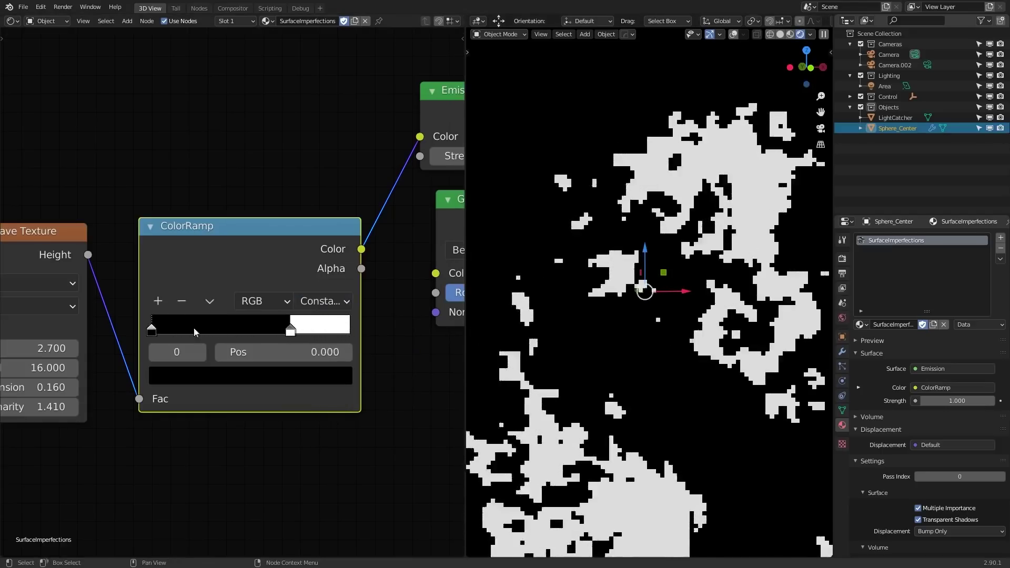
pyautogui.moveTo(290, 328); pyautogui.dragTo(198, 333)
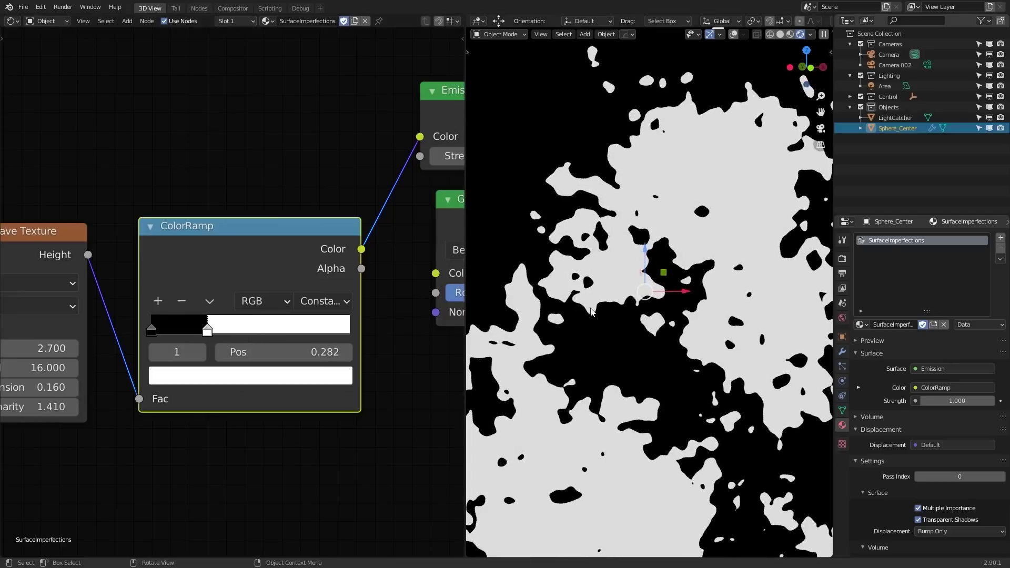
# - Try Ease interpolation on the ColorRamp, inspect the pattern's edges, and return it to Constant
pyautogui.scroll(-6, 591, 305)
pyautogui.click(340, 305)
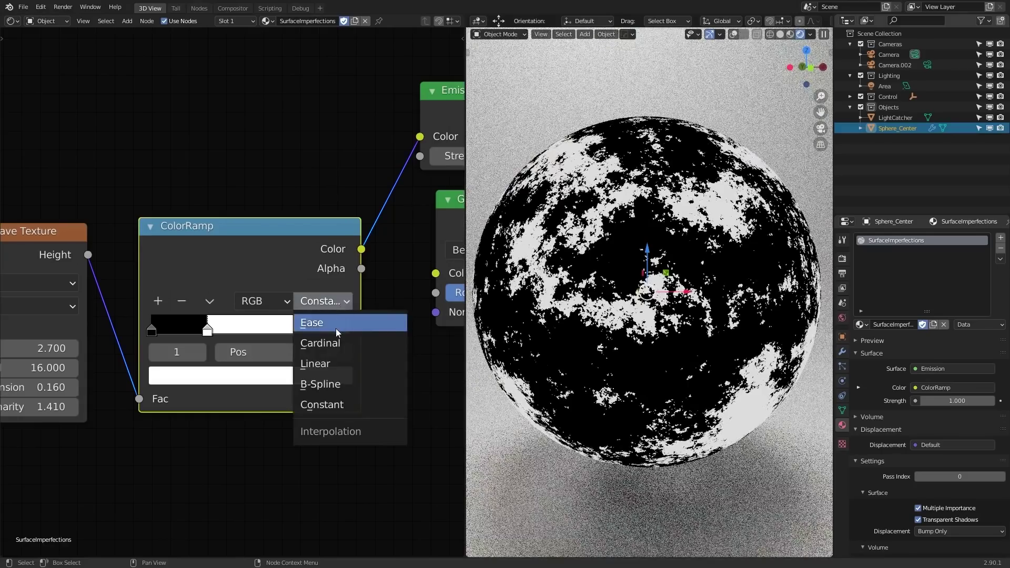
pyautogui.click(335, 324)
pyautogui.scroll(6, 646, 341)
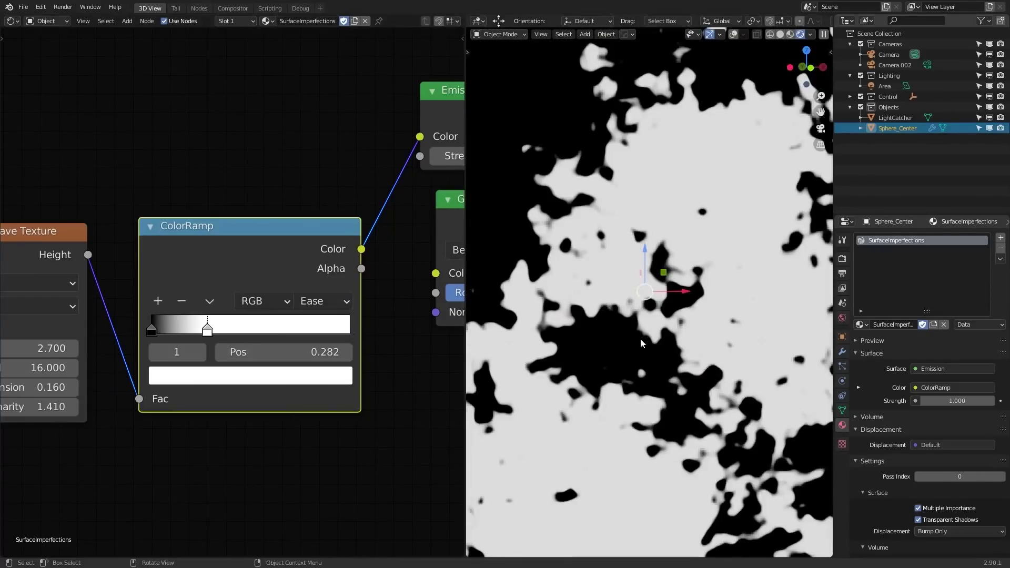
pyautogui.click(326, 301)
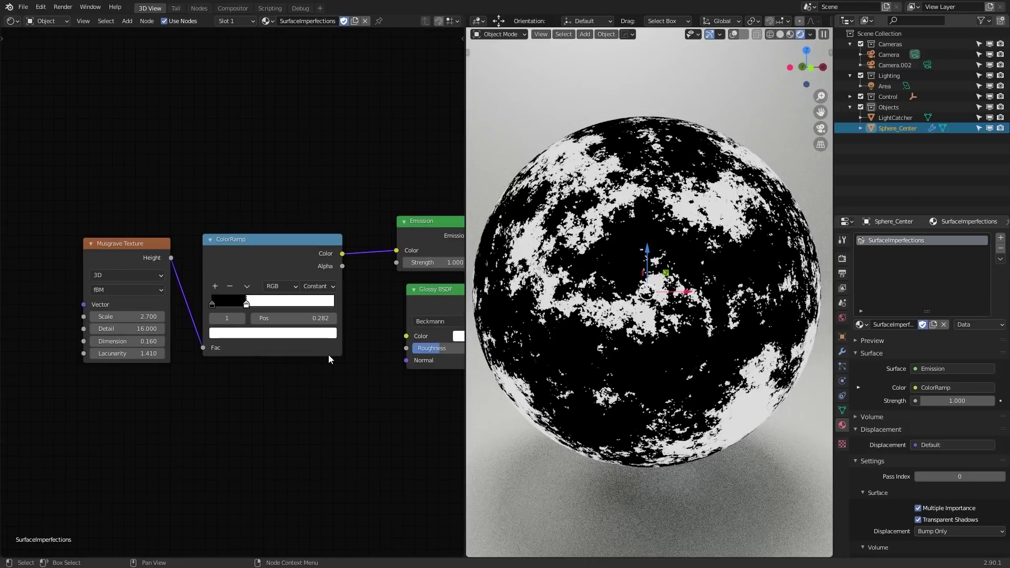
# - Move the Musgrave Texture and ColorRamp pair away from the shader nodes and place a duplicate of the pair directly below it
pyautogui.moveTo(286, 391); pyautogui.dragTo(159, 282)
pyautogui.moveTo(261, 328); pyautogui.dragTo(291, 379, button='middle')
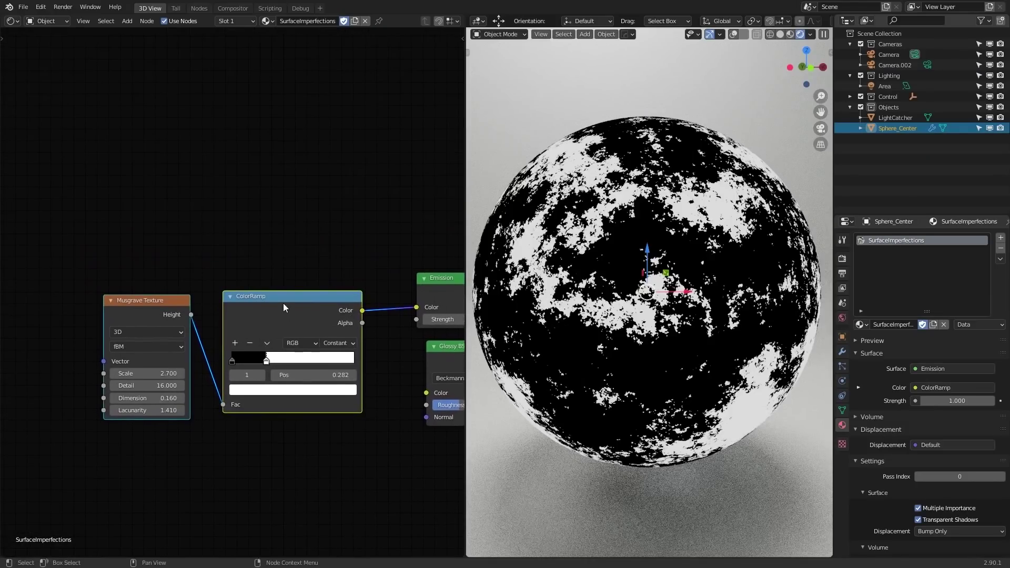
pyautogui.moveTo(282, 304); pyautogui.dragTo(195, 221)
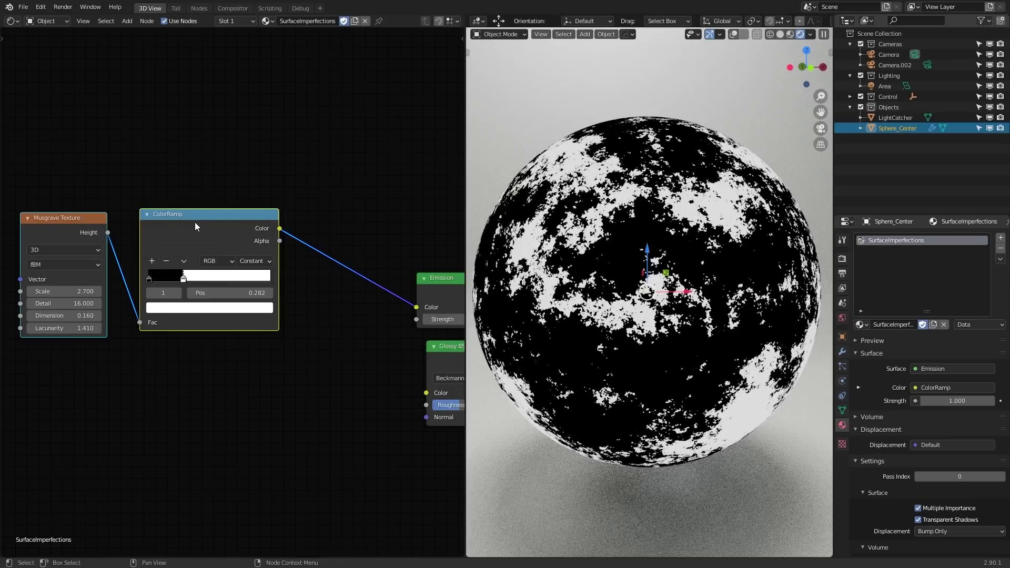
pyautogui.hotkey('shift', 'd')
pyautogui.click(214, 297)
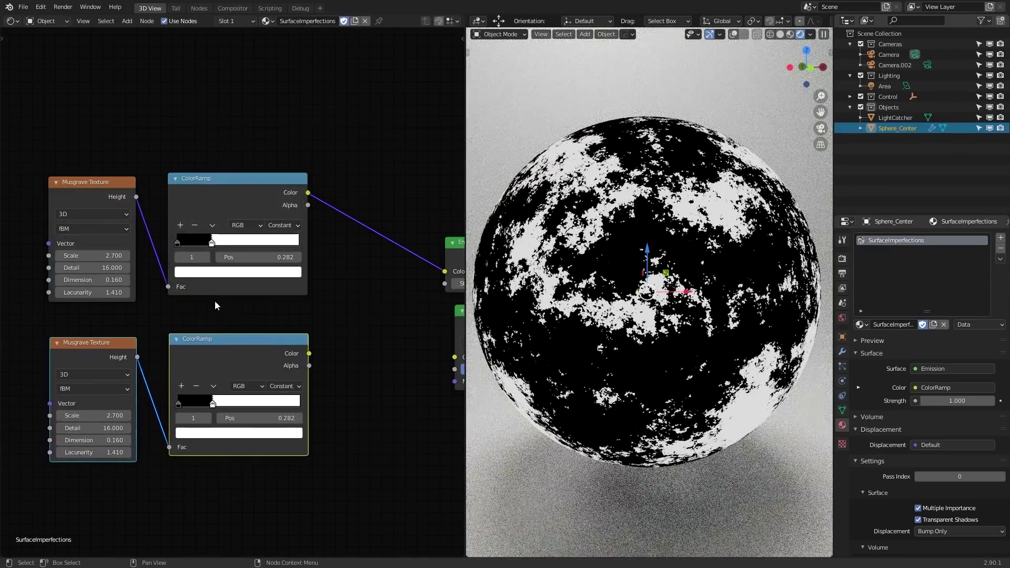
# - Link the duplicated ColorRamp's Color output to the Emission node's Color input
pyautogui.moveTo(211, 408); pyautogui.dragTo(257, 382, button='middle')
pyautogui.scroll(2, 257, 382)
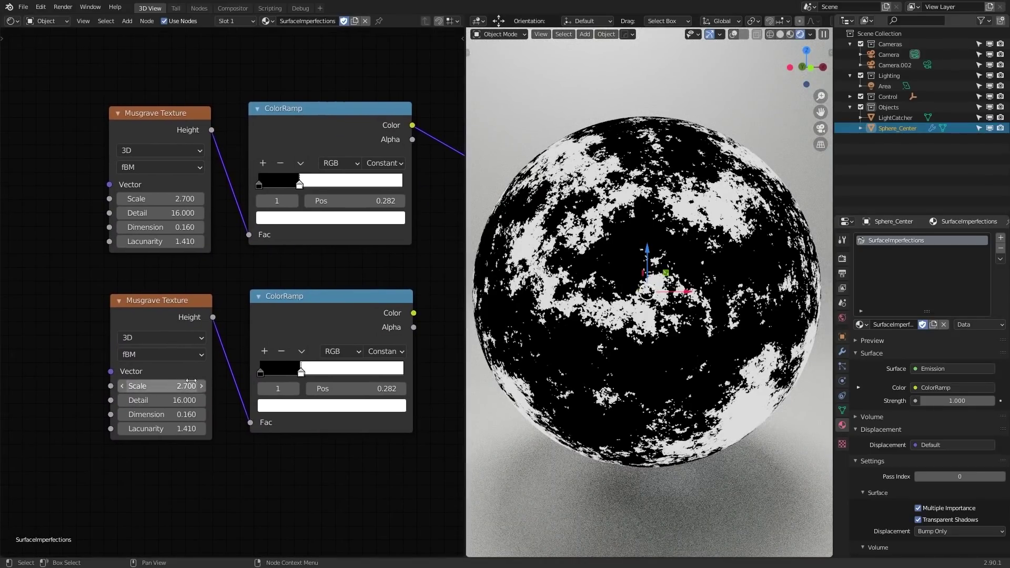
pyautogui.scroll(-2, 173, 387)
pyautogui.moveTo(247, 349); pyautogui.dragTo(364, 284)
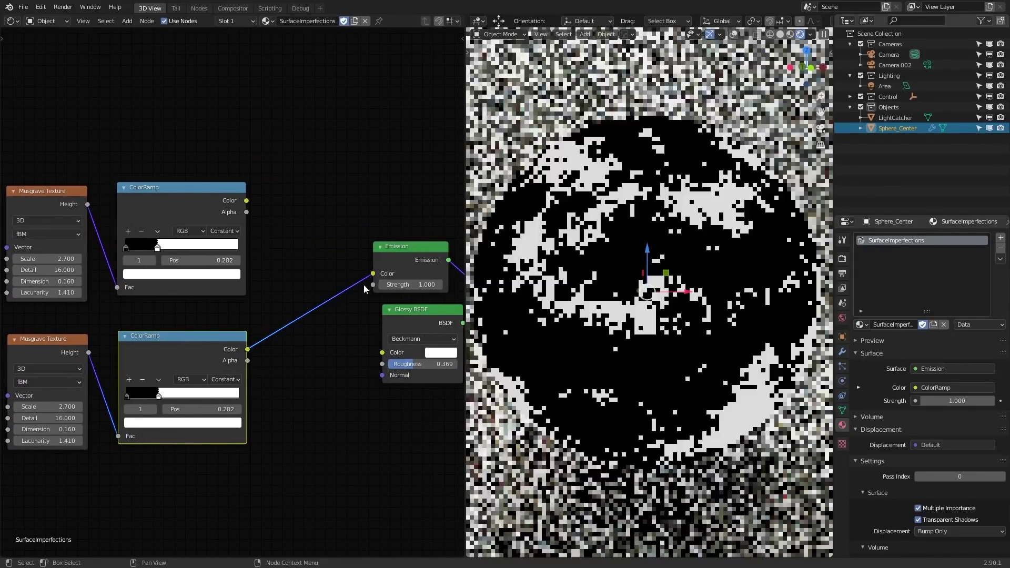
# - Set the duplicated Musgrave Texture's Scale to 10.7 and Detail to 6
pyautogui.moveTo(121, 399); pyautogui.dragTo(268, 333, button='middle')
pyautogui.scroll(2, 241, 326)
pyautogui.click(192, 359)
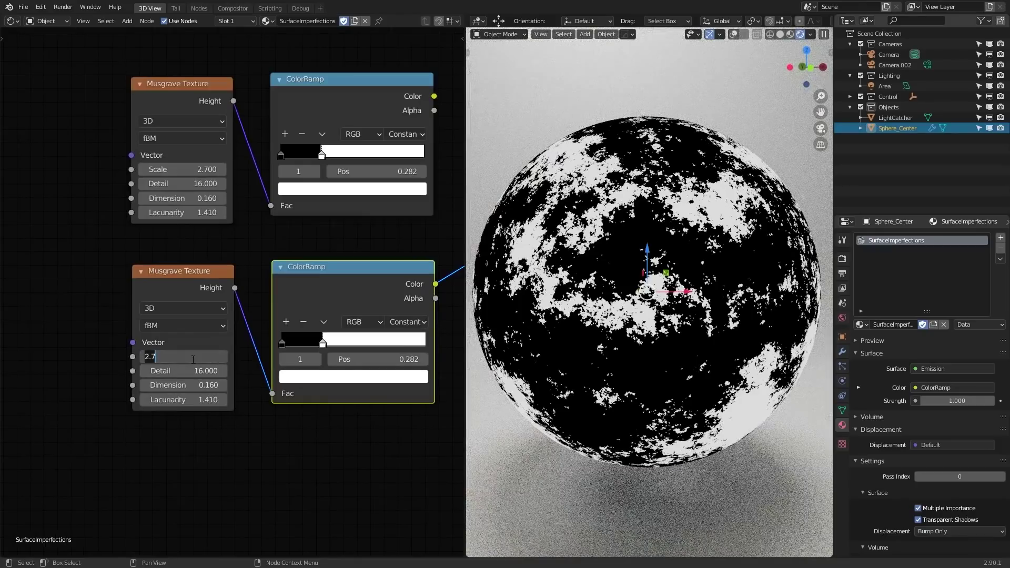
pyautogui.write('10.7')
pyautogui.press('Return')
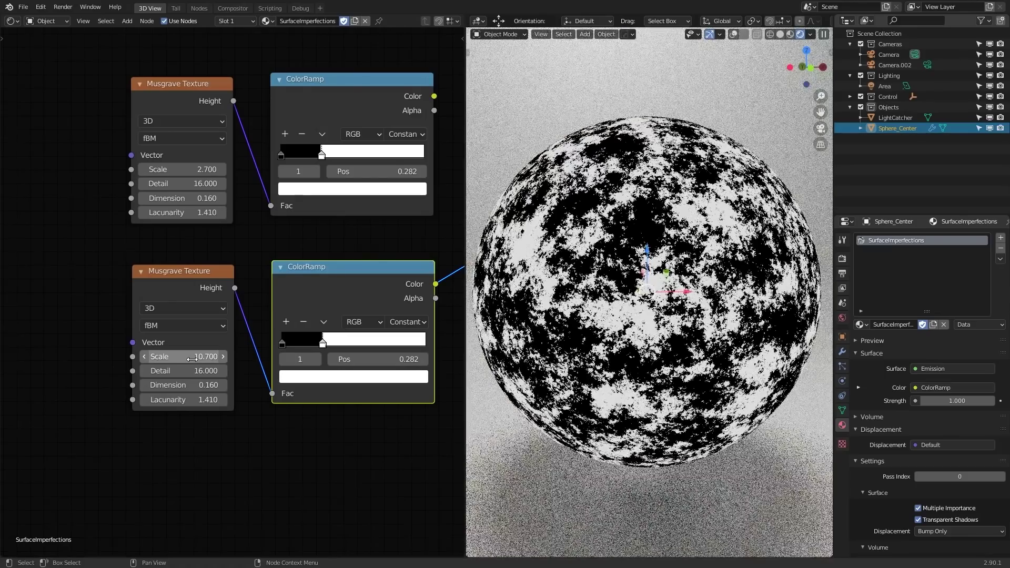
pyautogui.click(189, 370)
pyautogui.write('6')
pyautogui.press('Return')
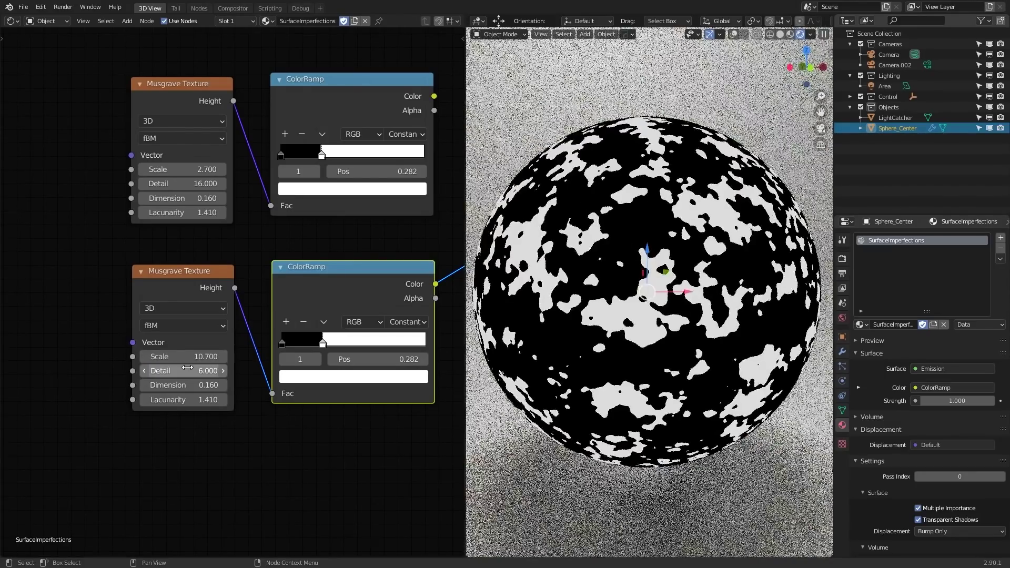
# - Compare both patterns on the sphere by feeding the upper ColorRamp, and then the lower one again, into the Emission's Color
pyautogui.moveTo(316, 318); pyautogui.dragTo(217, 367, button='middle')
pyautogui.scroll(-1, 217, 367)
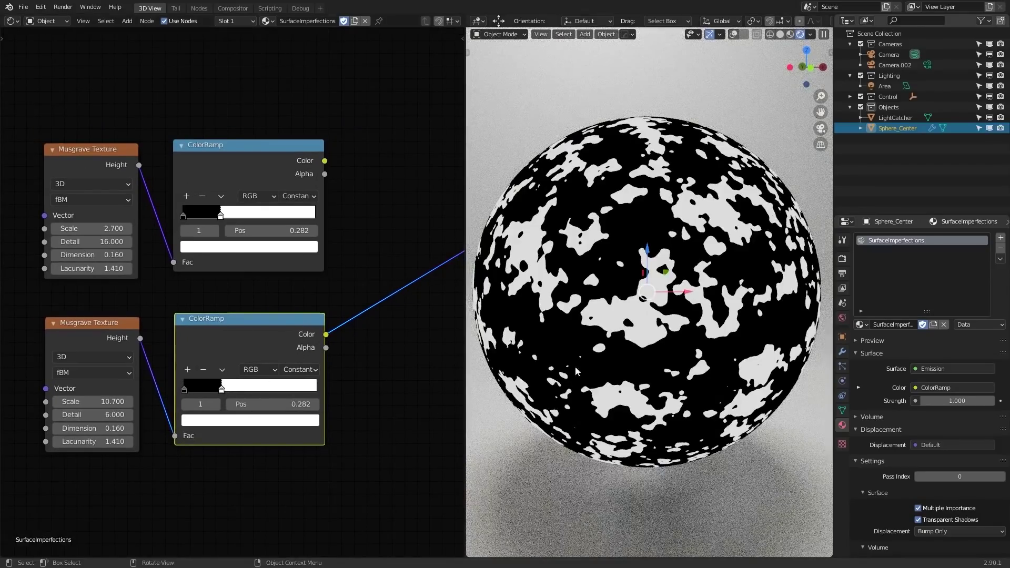
pyautogui.moveTo(437, 214); pyautogui.dragTo(286, 255, button='middle')
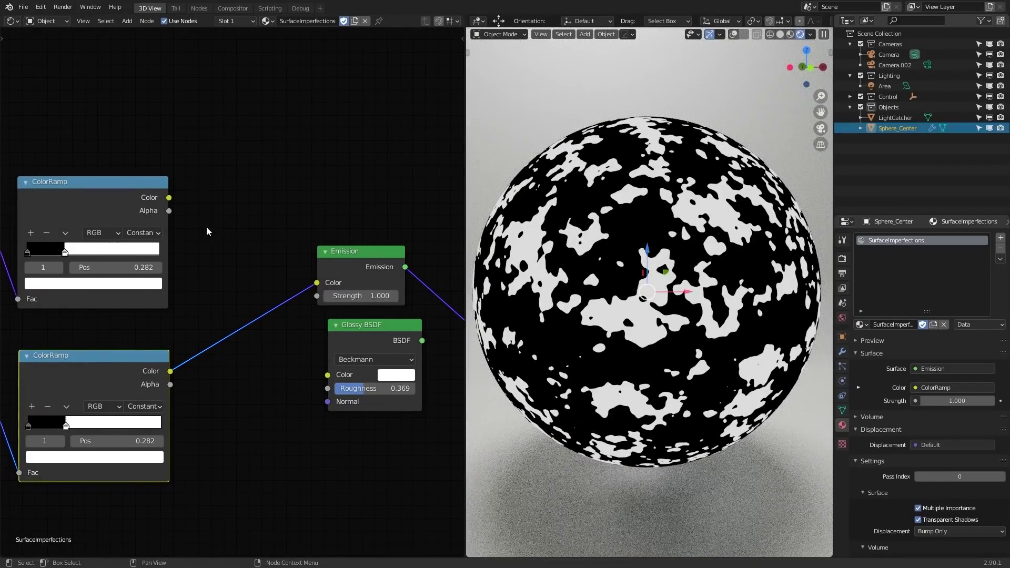
pyautogui.moveTo(187, 212); pyautogui.dragTo(233, 225, button='middle')
pyautogui.moveTo(219, 214); pyautogui.dragTo(367, 299)
pyautogui.moveTo(297, 357); pyautogui.dragTo(352, 324, button='middle')
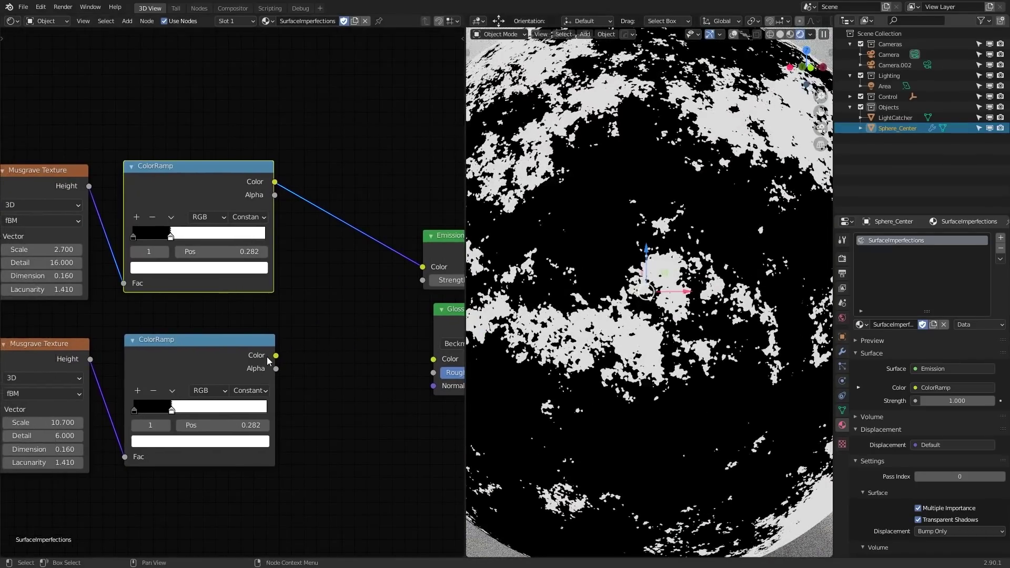
pyautogui.moveTo(275, 355); pyautogui.dragTo(422, 267)
pyautogui.scroll(-4, 587, 360)
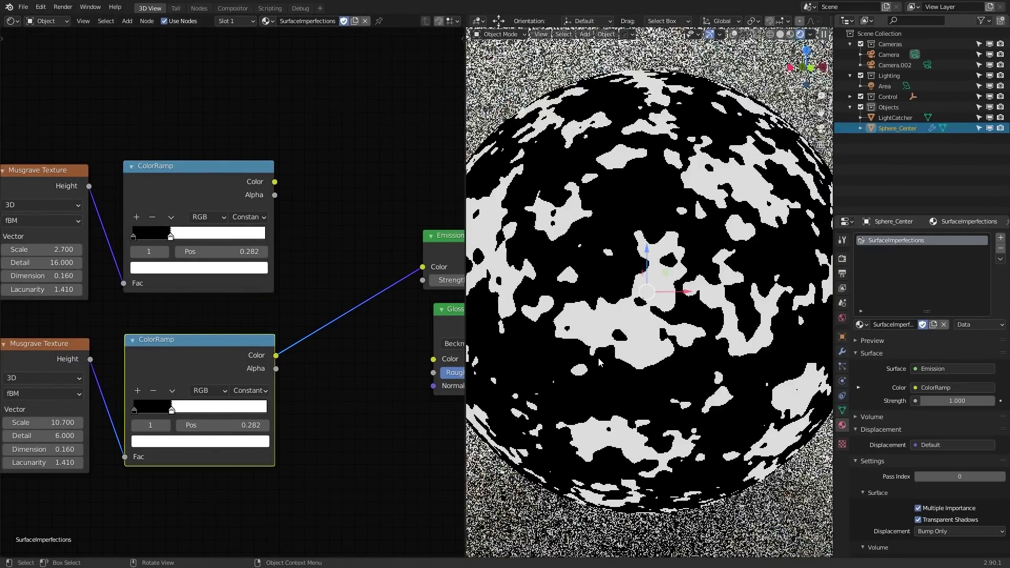
# - Move both Musgrave Texture and ColorRamp pairs farther from the Emission node and bring them slightly closer together
pyautogui.moveTo(256, 375); pyautogui.dragTo(318, 365, button='middle')
pyautogui.scroll(-1, 318, 365)
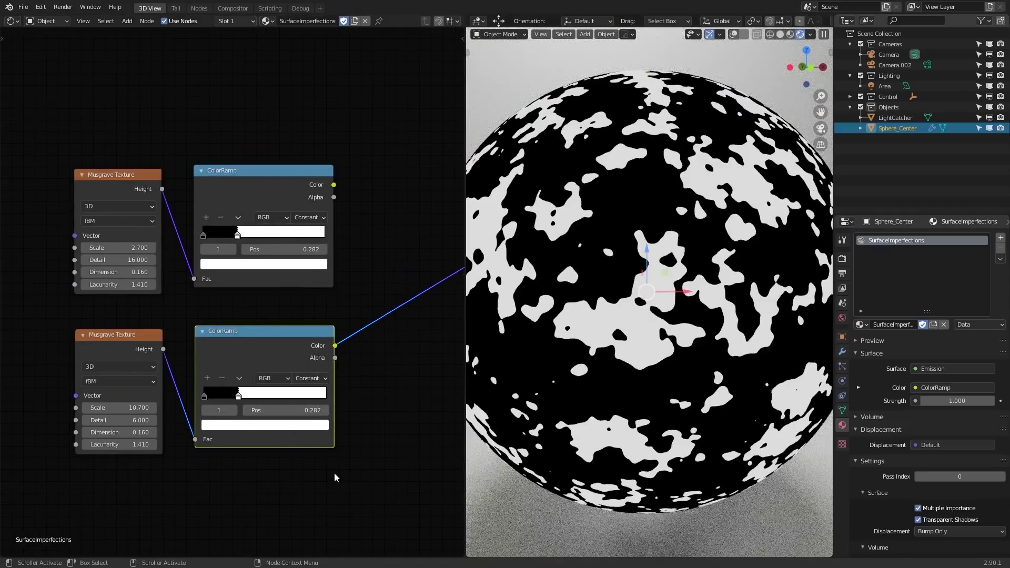
pyautogui.moveTo(334, 472); pyautogui.dragTo(99, 341)
pyautogui.moveTo(257, 335); pyautogui.dragTo(188, 348)
pyautogui.moveTo(266, 300); pyautogui.dragTo(138, 231)
pyautogui.moveTo(277, 174); pyautogui.dragTo(204, 204)
pyautogui.click(314, 238)
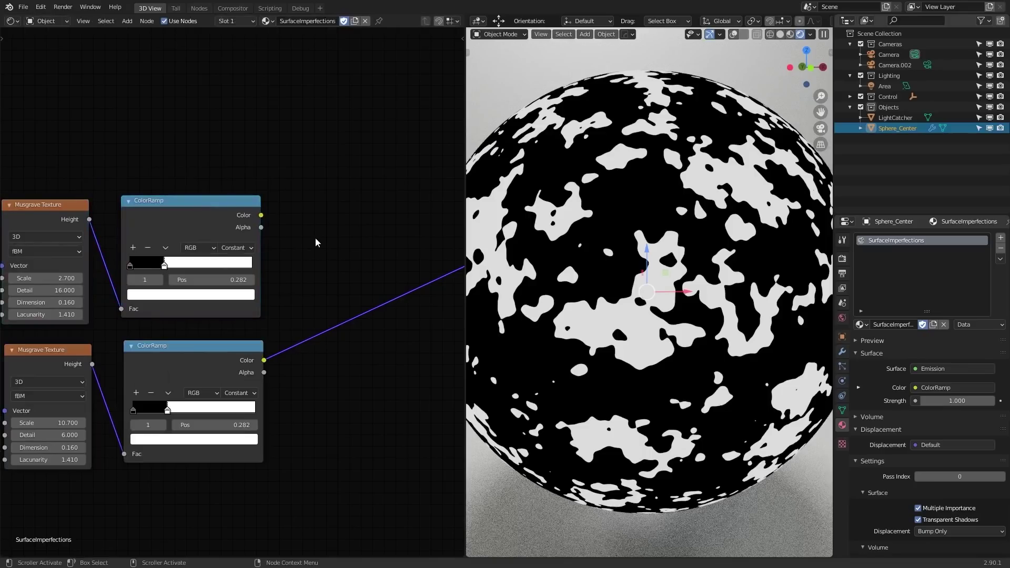
# - Add a MixRGB node between the ColorRamp nodes and the Emission node
pyautogui.moveTo(409, 184); pyautogui.dragTo(310, 193, button='middle')
pyautogui.hotkey('shift', 'a')
pyautogui.click(310, 193)
pyautogui.write('mix')
pyautogui.press('Return')
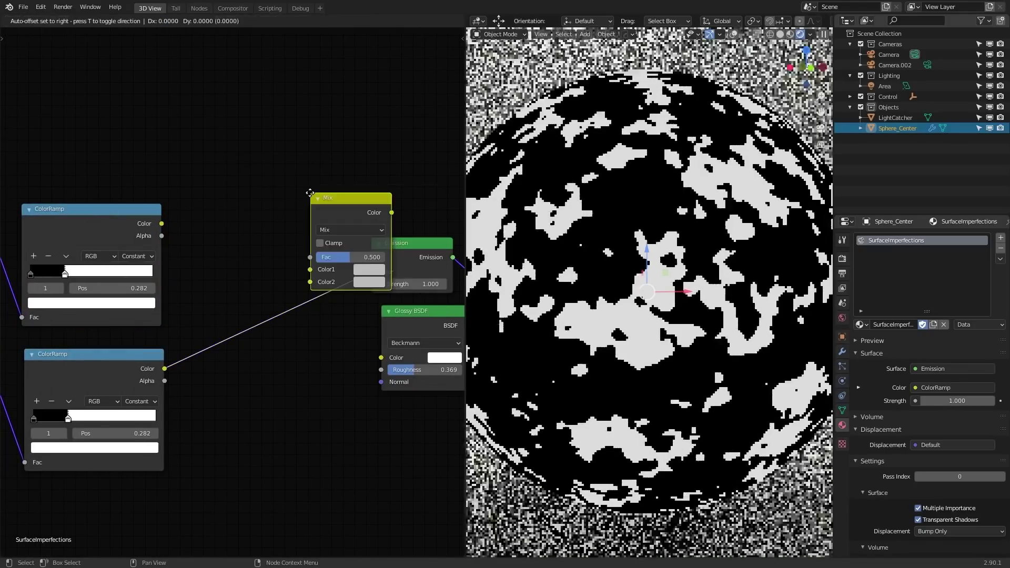
pyautogui.click(197, 173)
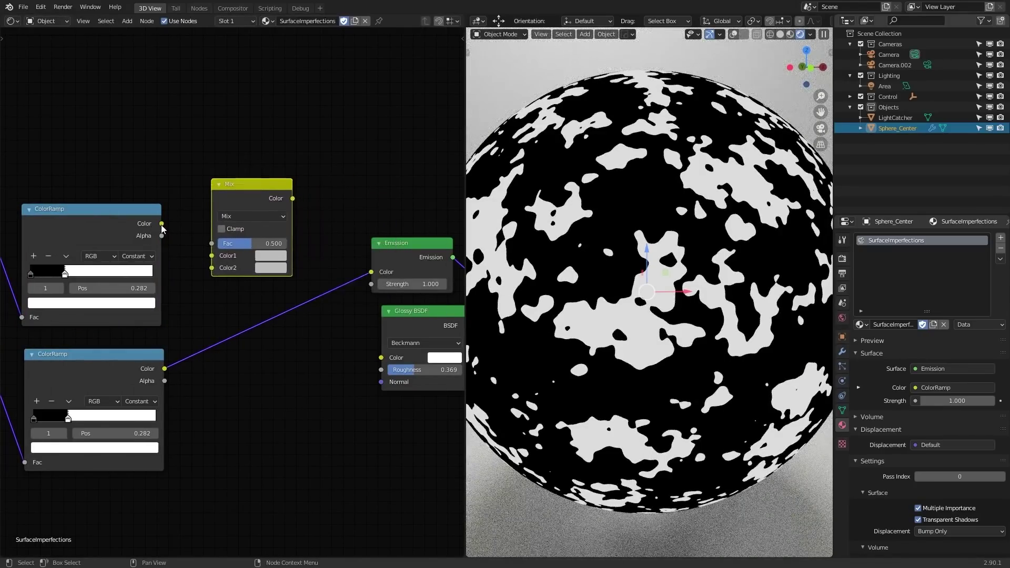
# - Link the upper ColorRamp to the Mix node's Color1, the lower one to Color2, and the Mix output to the Emission's Color
pyautogui.moveTo(162, 224); pyautogui.dragTo(211, 256)
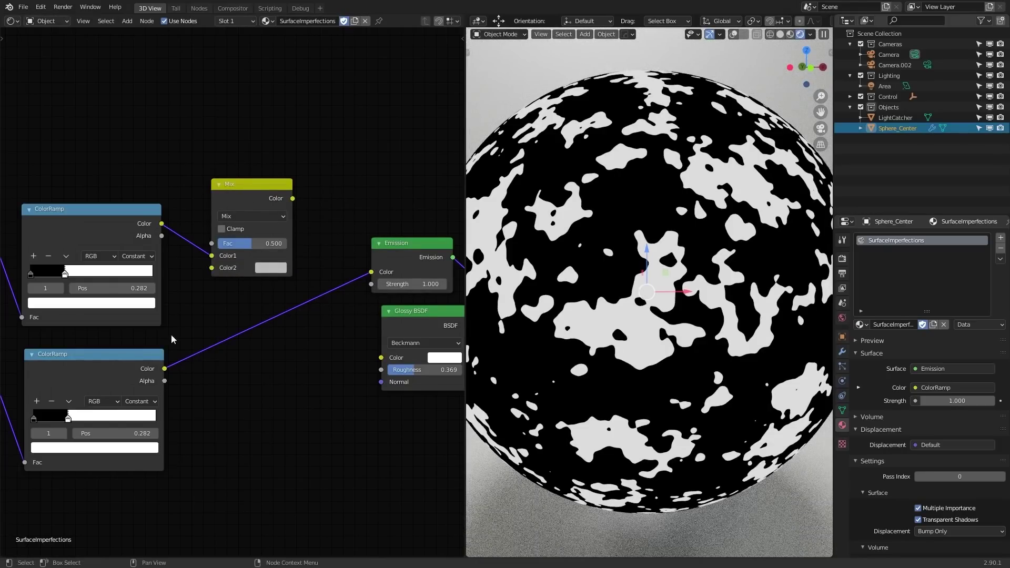
pyautogui.moveTo(164, 369); pyautogui.dragTo(211, 268)
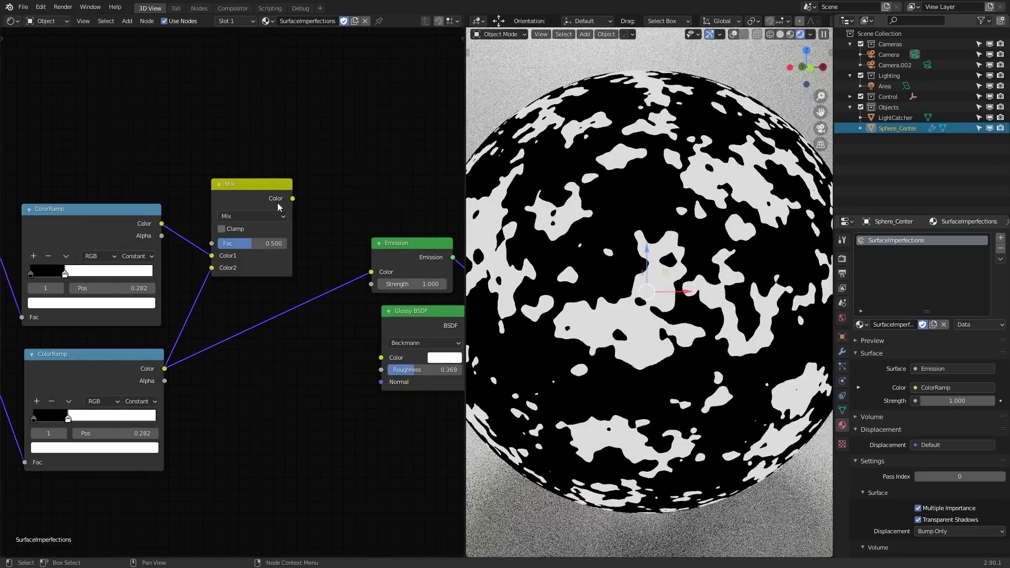
pyautogui.moveTo(293, 199); pyautogui.dragTo(370, 273)
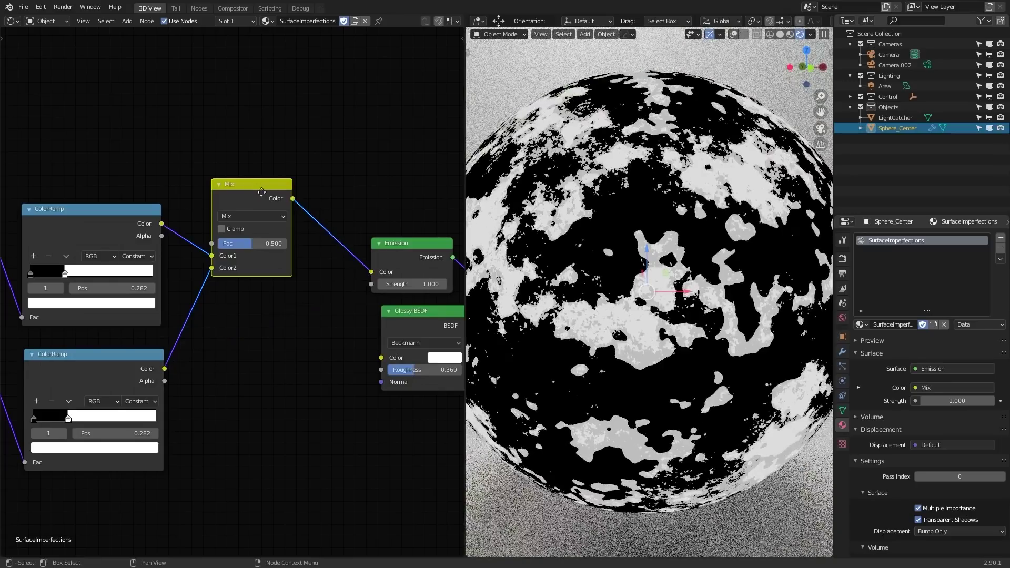
pyautogui.moveTo(258, 187); pyautogui.dragTo(276, 249)
# - Try the Mix node's Fac at 0 and 1 to compare both patterns on the sphere, and return it to 0.5
pyautogui.moveTo(289, 306); pyautogui.dragTo(234, 306)
pyautogui.moveTo(259, 356); pyautogui.dragTo(336, 339, button='middle')
pyautogui.scroll(1, 275, 354)
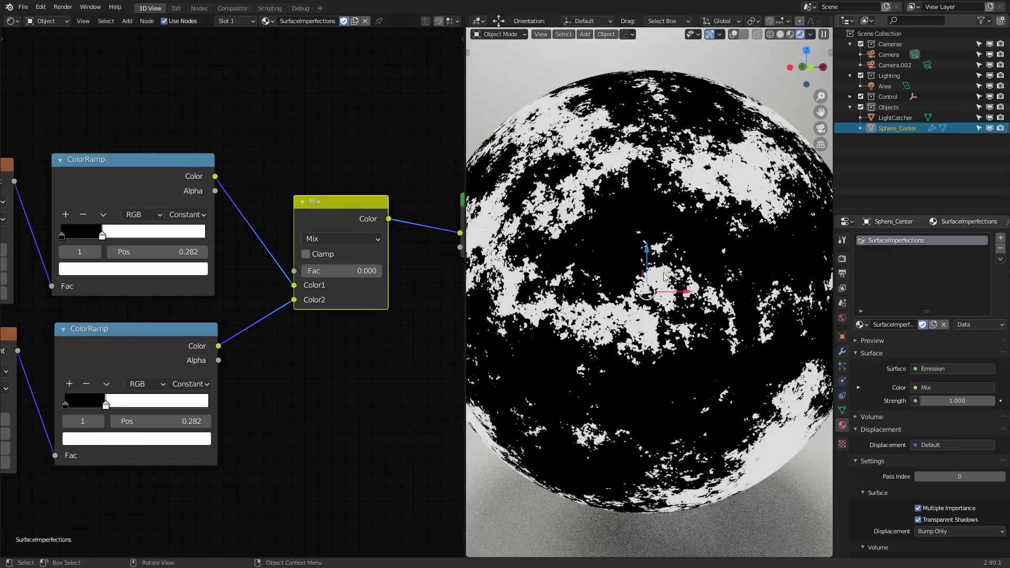
pyautogui.moveTo(316, 272); pyautogui.dragTo(391, 271)
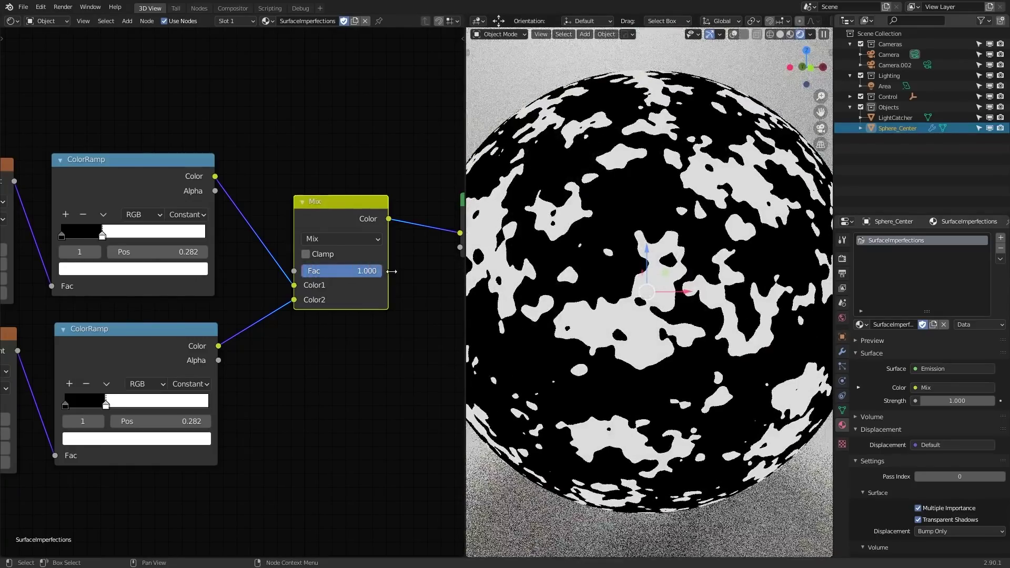
pyautogui.doubleClick(363, 273)
pyautogui.write('.5')
pyautogui.press('Return')
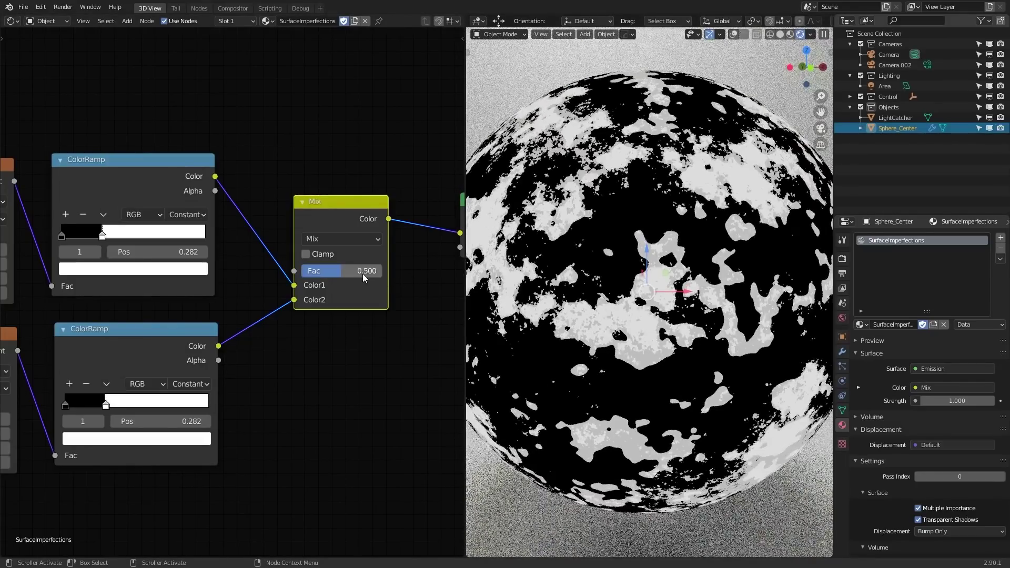
pyautogui.moveTo(612, 264); pyautogui.dragTo(630, 333, button='middle')
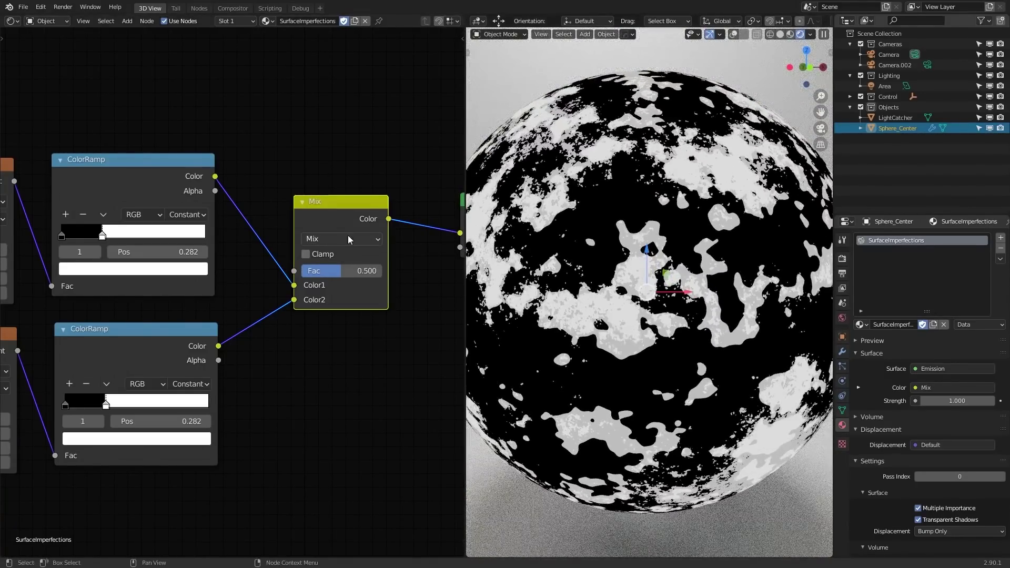
# - Set the Mix node's blending mode to Add and raise its Fac to 1
pyautogui.moveTo(227, 359); pyautogui.dragTo(273, 349, button='middle')
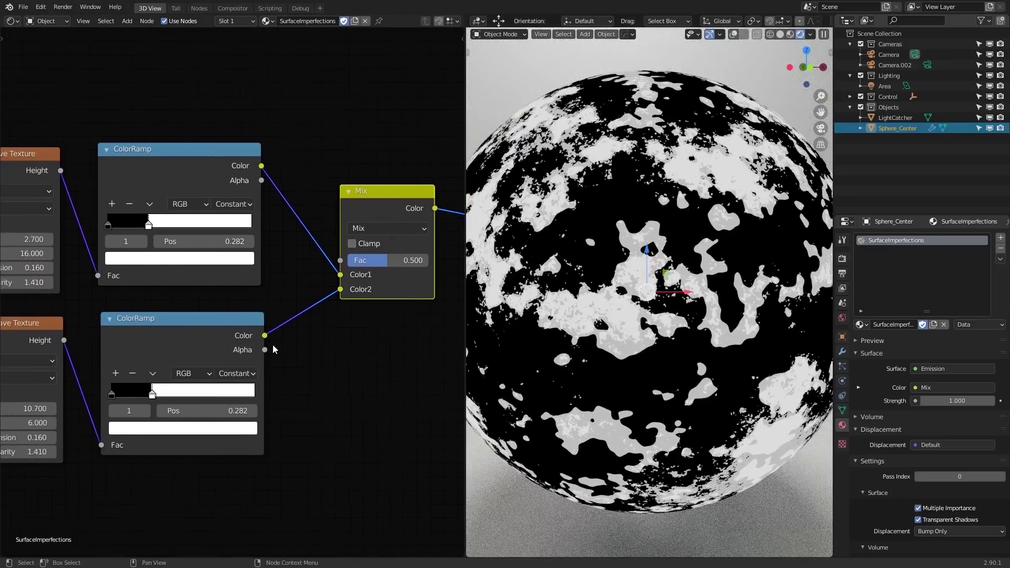
pyautogui.moveTo(149, 290); pyautogui.dragTo(168, 294, button='middle')
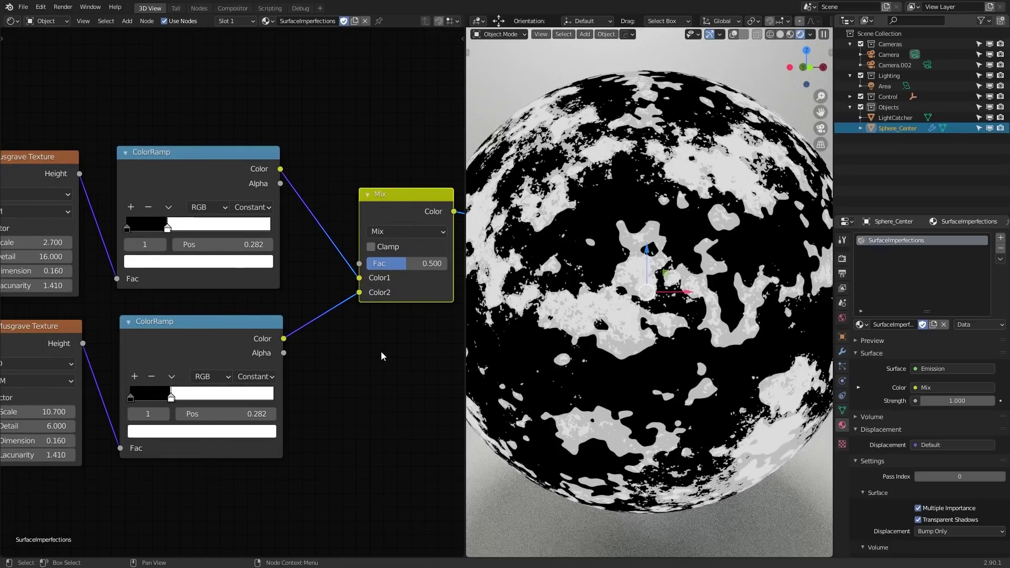
pyautogui.moveTo(418, 234); pyautogui.dragTo(317, 197, button='middle')
pyautogui.click(318, 198)
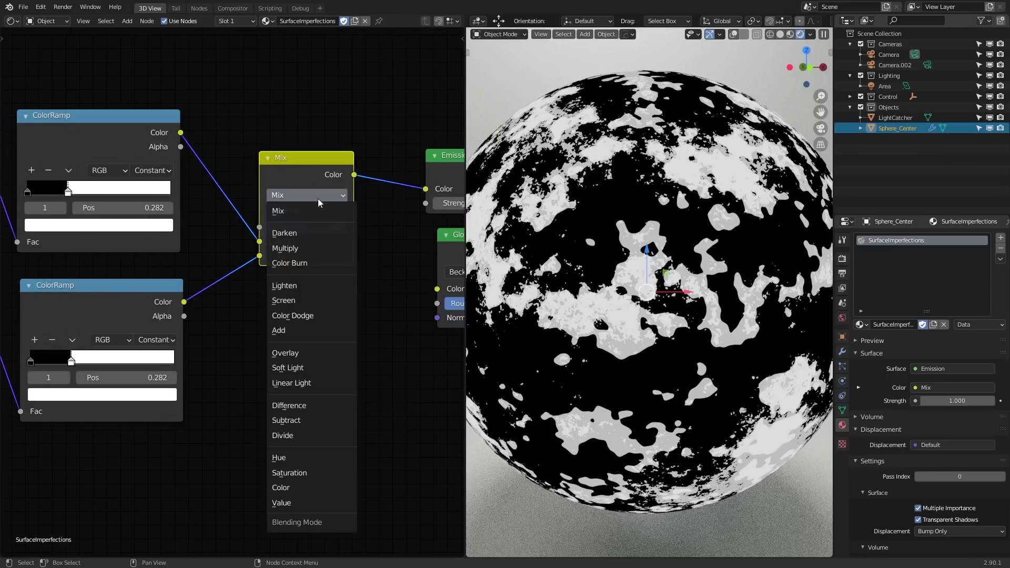
pyautogui.click(298, 330)
pyautogui.moveTo(263, 350); pyautogui.dragTo(288, 384, button='middle')
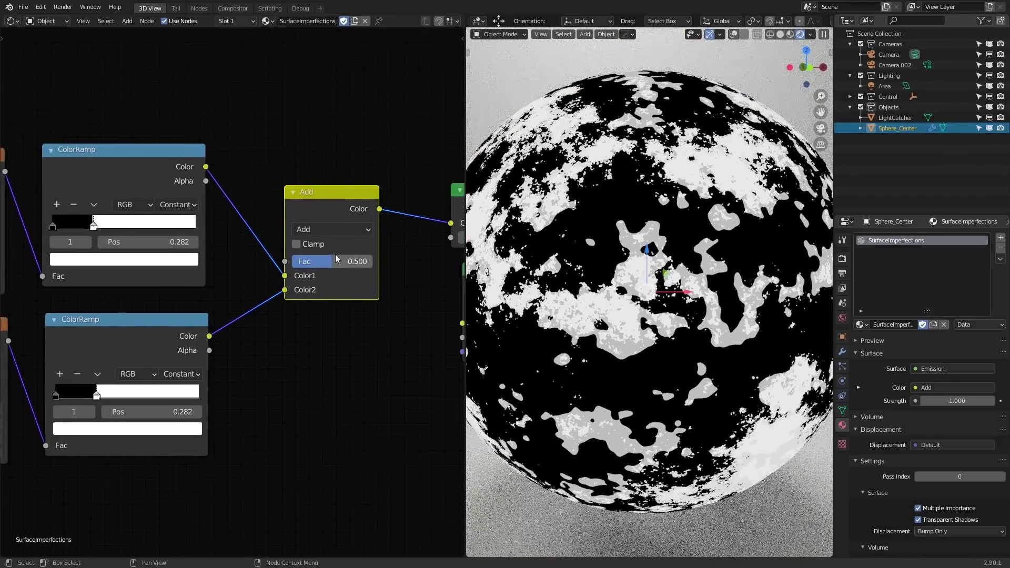
pyautogui.moveTo(337, 261); pyautogui.dragTo(376, 266)
pyautogui.moveTo(236, 342); pyautogui.dragTo(339, 367, button='middle')
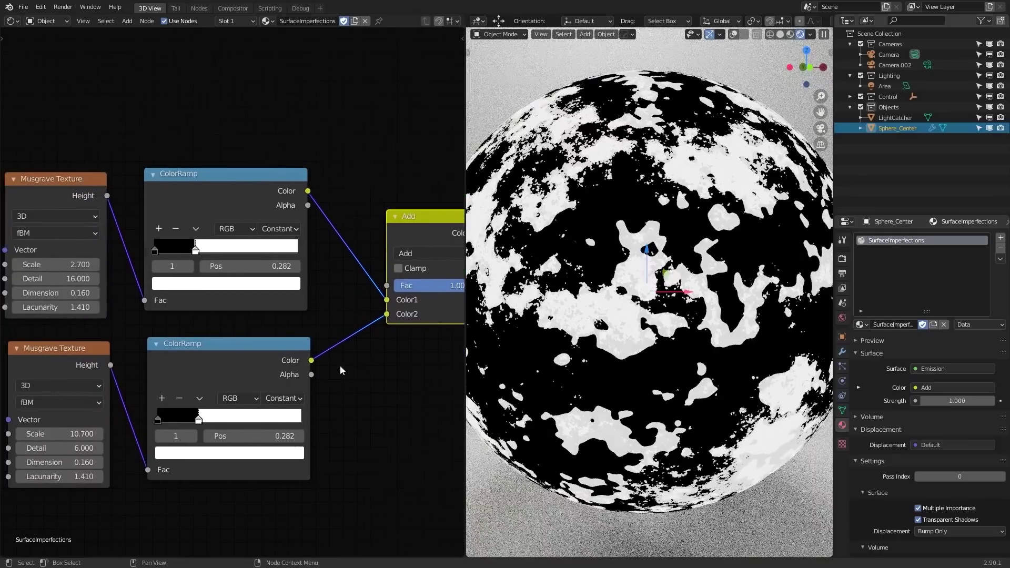
# - Change the Add node's blending mode to Subtract
pyautogui.moveTo(266, 320); pyautogui.dragTo(262, 287, button='middle')
pyautogui.scroll(2, 236, 298)
pyautogui.moveTo(196, 392); pyautogui.dragTo(236, 364, button='middle')
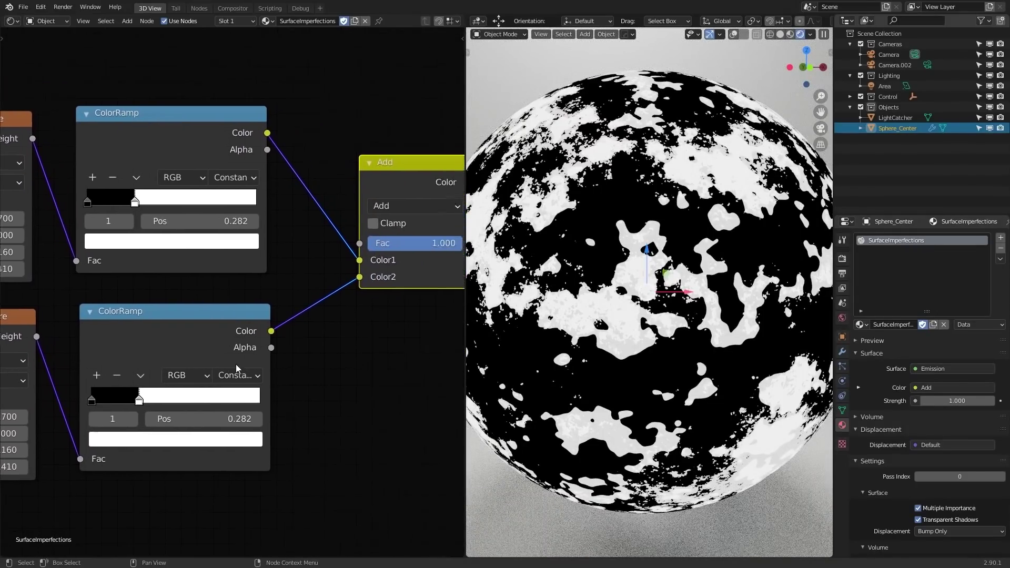
pyautogui.moveTo(600, 276); pyautogui.dragTo(610, 284, button='middle')
pyautogui.moveTo(445, 247)
pyautogui.mouseDown()
pyautogui.moveTo(349, 247)
pyautogui.moveTo(448, 247)
pyautogui.mouseUp()
pyautogui.scroll(1, 416, 183)
pyautogui.moveTo(416, 183); pyautogui.dragTo(366, 212, button='middle')
pyautogui.click(337, 221)
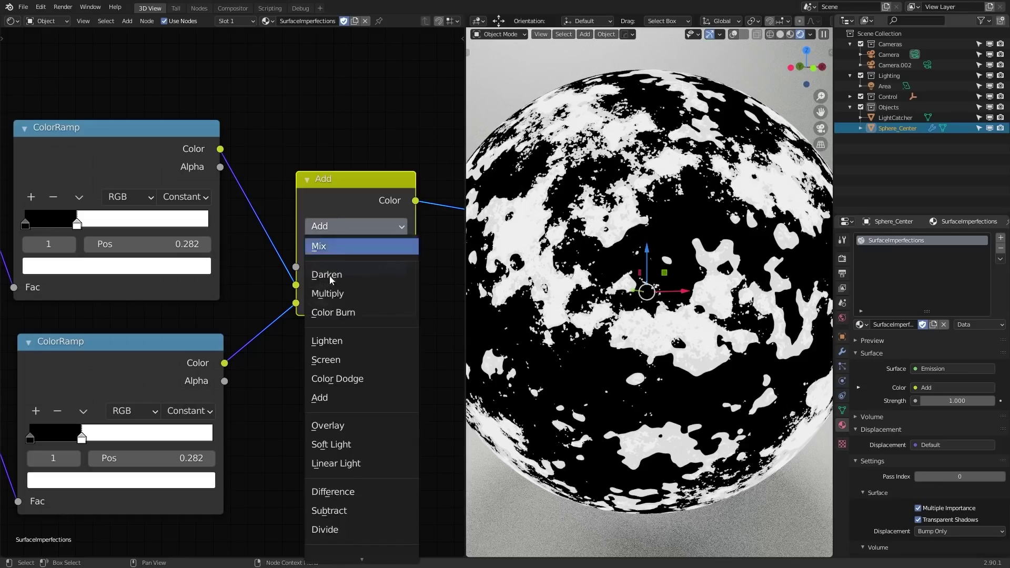
pyautogui.click(319, 513)
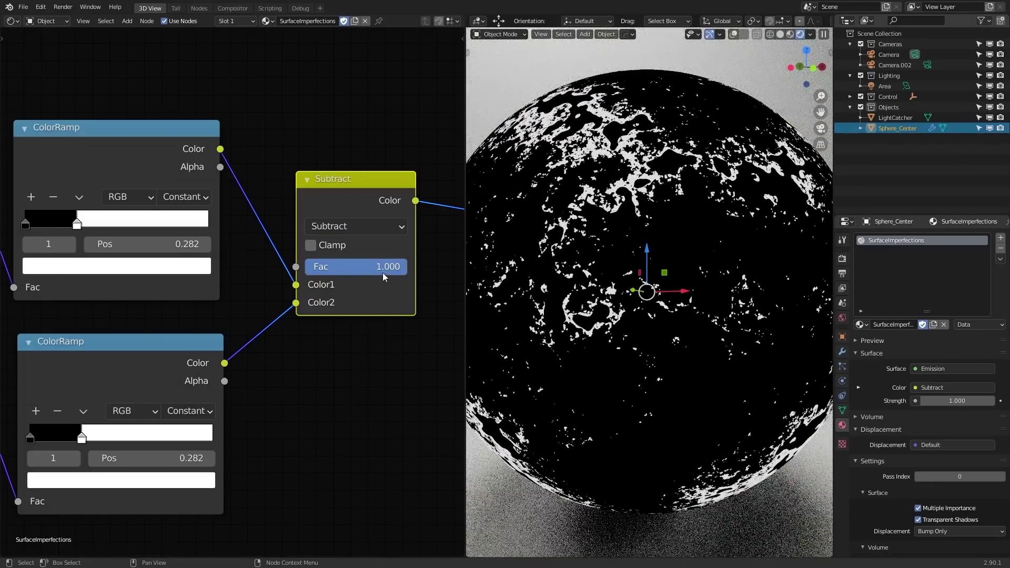
# - Compare the Subtract node's Fac at 0 and 1, and examine the subtracted pattern on the sphere up close
pyautogui.moveTo(403, 263); pyautogui.dragTo(252, 264)
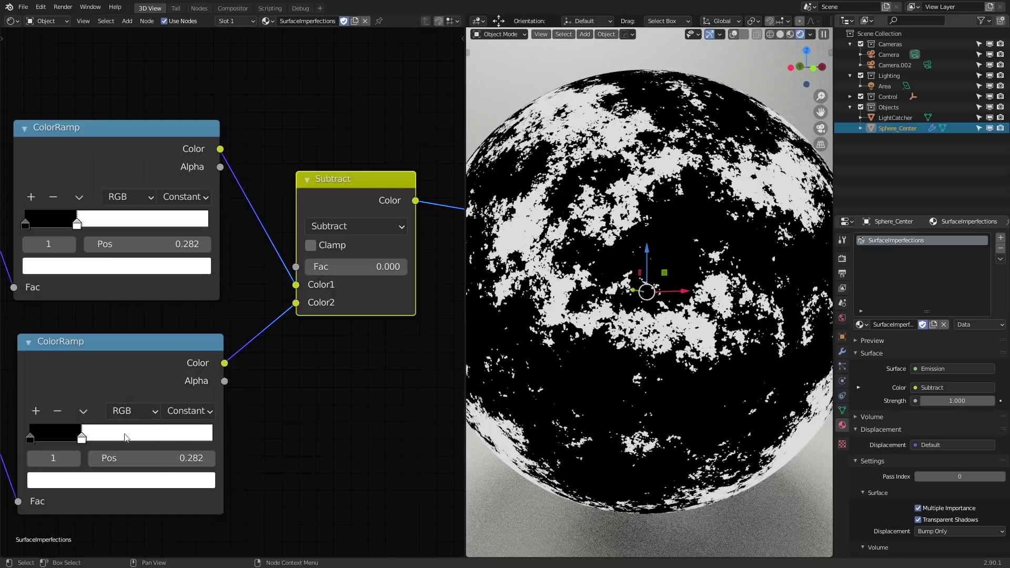
pyautogui.moveTo(312, 267); pyautogui.dragTo(402, 239)
pyautogui.moveTo(262, 346); pyautogui.dragTo(331, 336, button='middle')
pyautogui.scroll(-1, 332, 336)
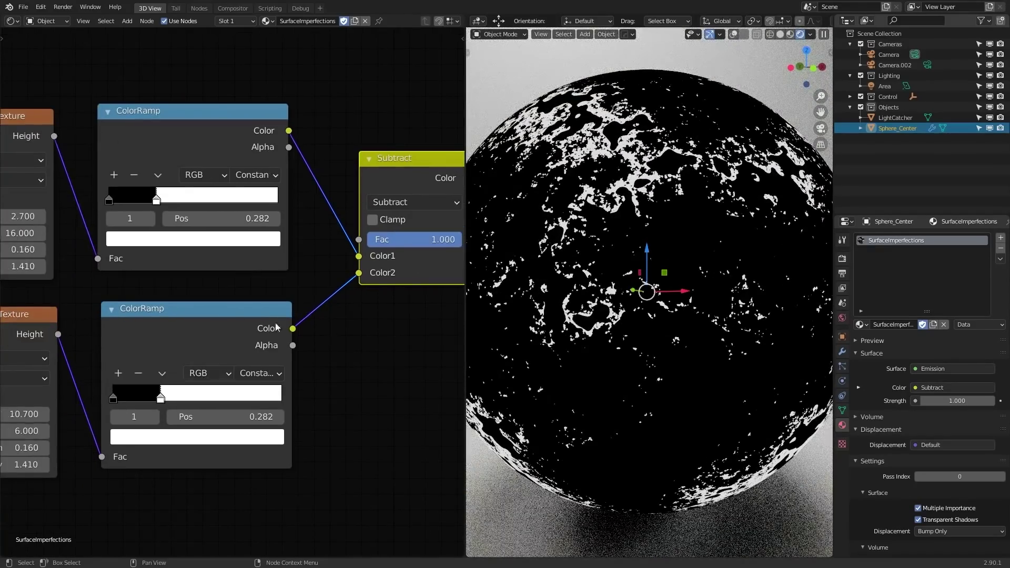
pyautogui.moveTo(434, 240); pyautogui.dragTo(355, 288, button='middle')
pyautogui.moveTo(356, 290)
pyautogui.mouseDown()
pyautogui.moveTo(303, 290)
pyautogui.moveTo(356, 290)
pyautogui.mouseUp()
pyautogui.scroll(3, 614, 244)
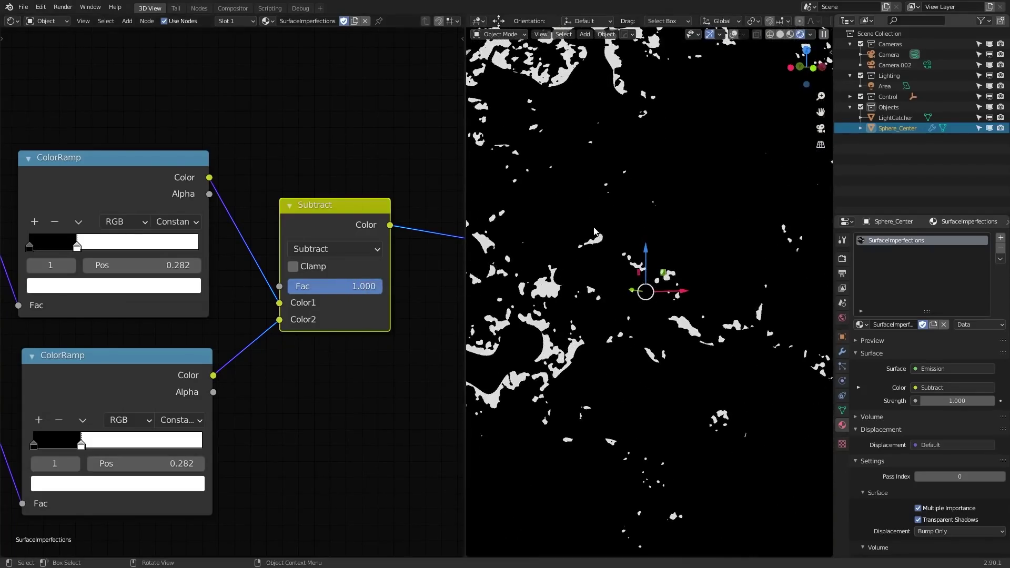
pyautogui.moveTo(614, 244); pyautogui.dragTo(626, 294, button='middle')
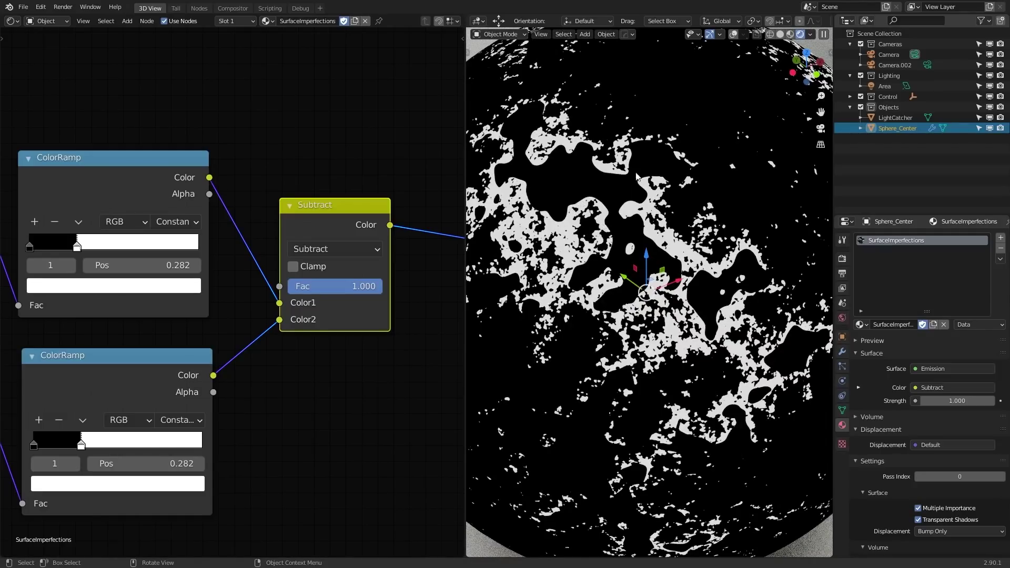
pyautogui.moveTo(652, 340); pyautogui.dragTo(654, 293, button='middle')
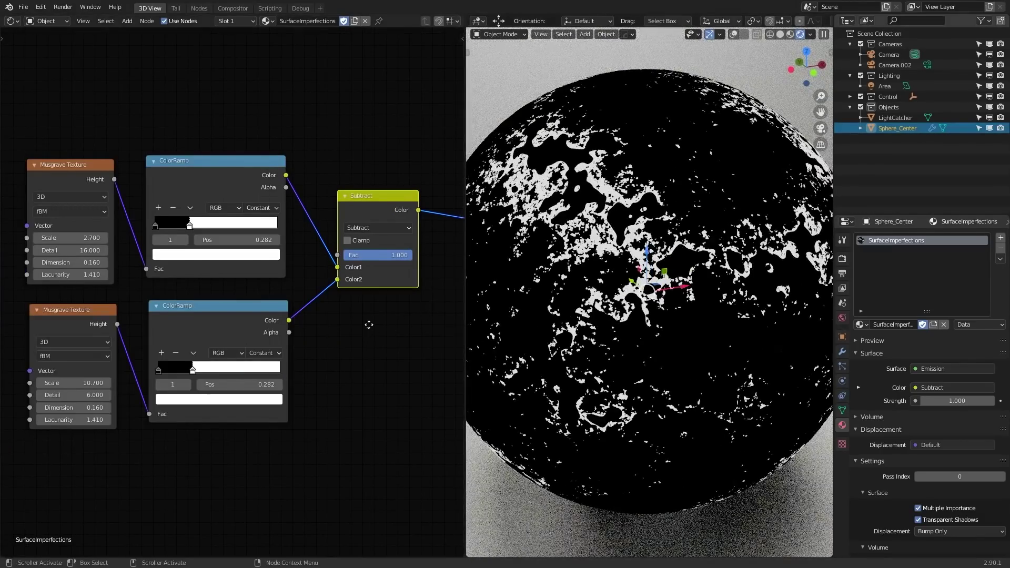
# - Move the white stop to 0.264 on the lower ColorRamp and to 0.336 on the upper one, and select the lower ramp's black stop
pyautogui.scroll(2, 184, 372)
pyautogui.moveTo(196, 368)
pyautogui.mouseDown()
pyautogui.moveTo(226, 368)
pyautogui.moveTo(172, 368)
pyautogui.moveTo(226, 363)
pyautogui.moveTo(194, 364)
pyautogui.mouseUp()
pyautogui.moveTo(193, 209)
pyautogui.mouseDown()
pyautogui.moveTo(237, 211)
pyautogui.moveTo(200, 211)
pyautogui.mouseUp()
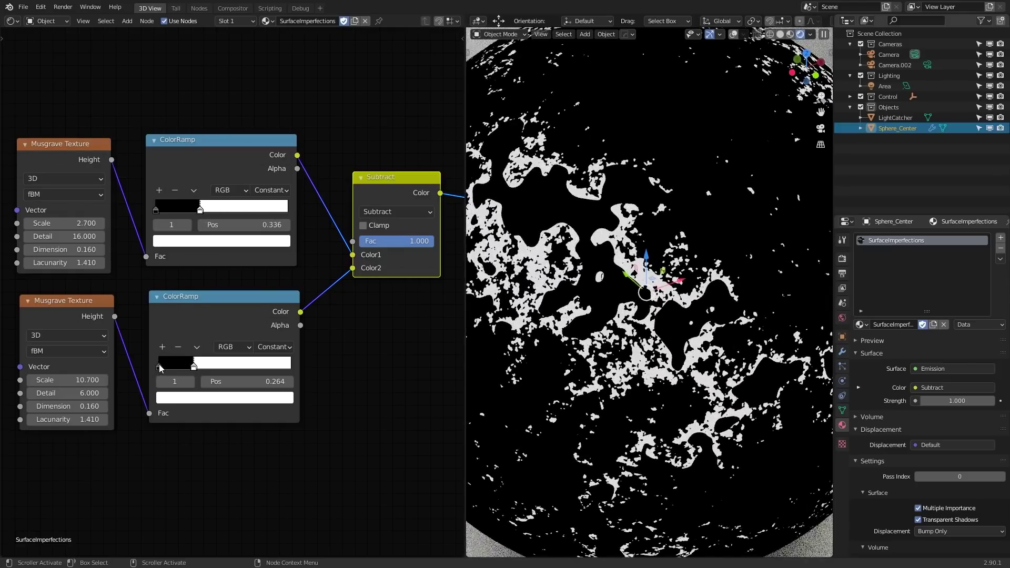
pyautogui.click(159, 365)
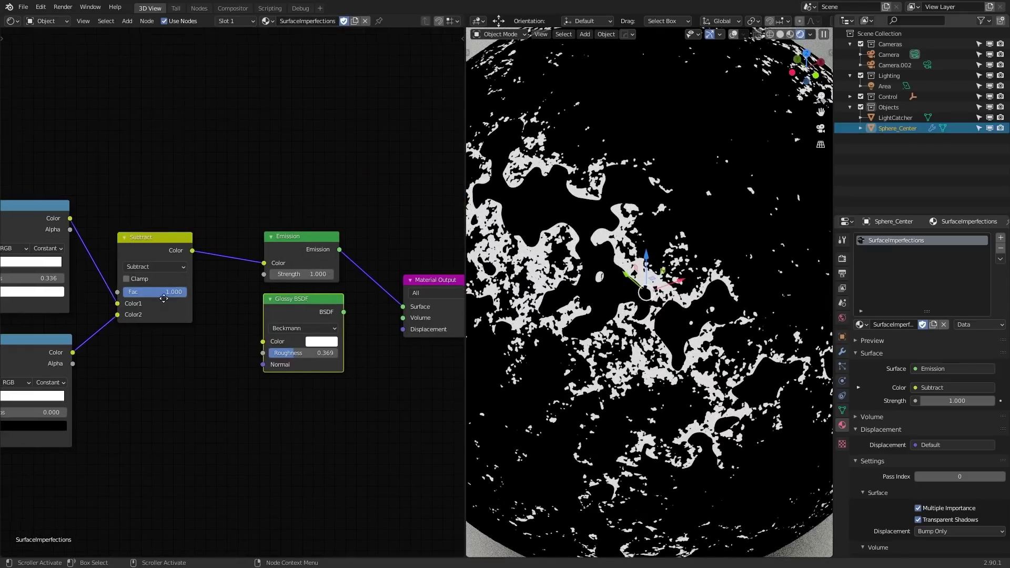
# - Link the Subtract node's Color to the Glossy BSDF's Roughness and the Glossy BSDF to the Material Output's Surface
pyautogui.moveTo(171, 277); pyautogui.dragTo(264, 227, button='middle')
pyautogui.scroll(1, 286, 240)
pyautogui.moveTo(242, 213); pyautogui.dragTo(265, 239)
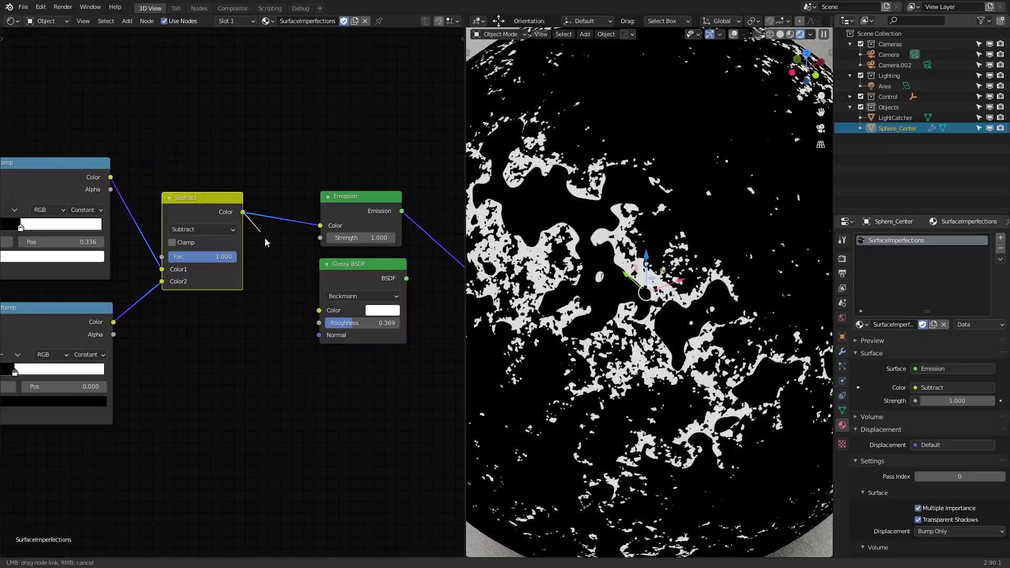
pyautogui.moveTo(299, 325); pyautogui.dragTo(319, 323)
pyautogui.moveTo(405, 282); pyautogui.dragTo(283, 281, button='middle')
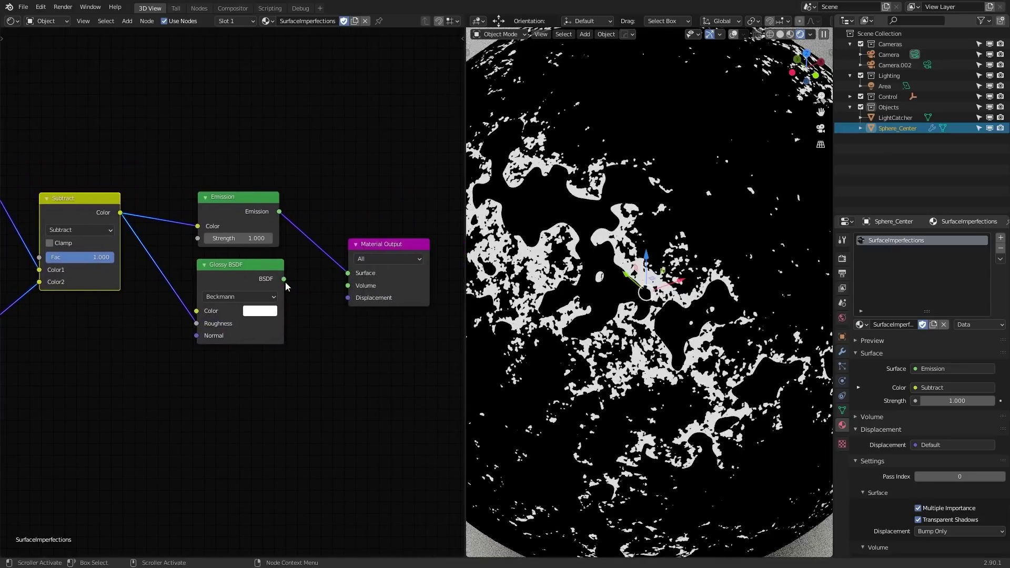
pyautogui.moveTo(284, 279); pyautogui.dragTo(348, 273)
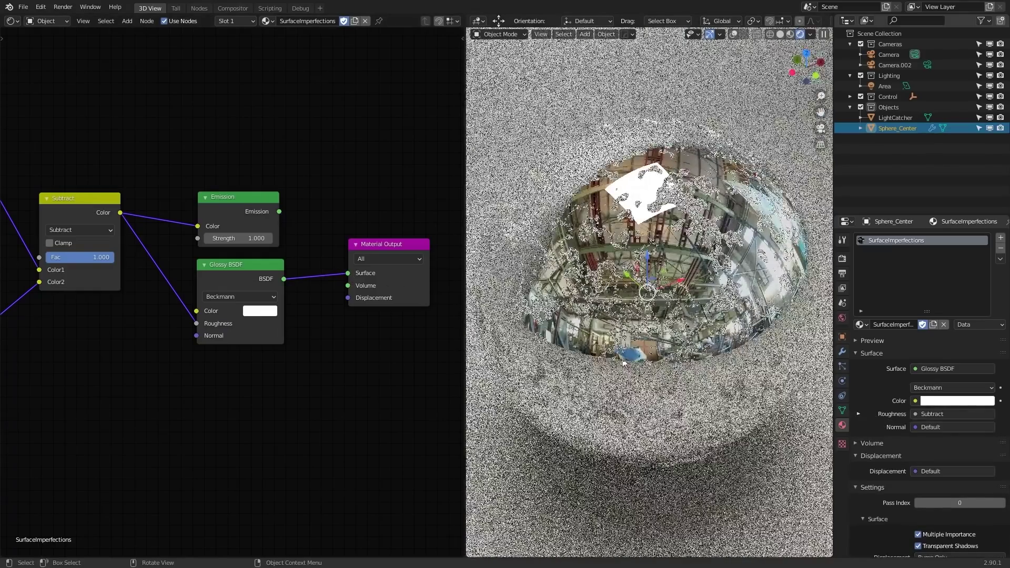
# - Examine the sphere's reflections and rough patches from several angles and up close
pyautogui.moveTo(622, 363); pyautogui.dragTo(578, 295, button='middle')
pyautogui.scroll(1, 576, 236)
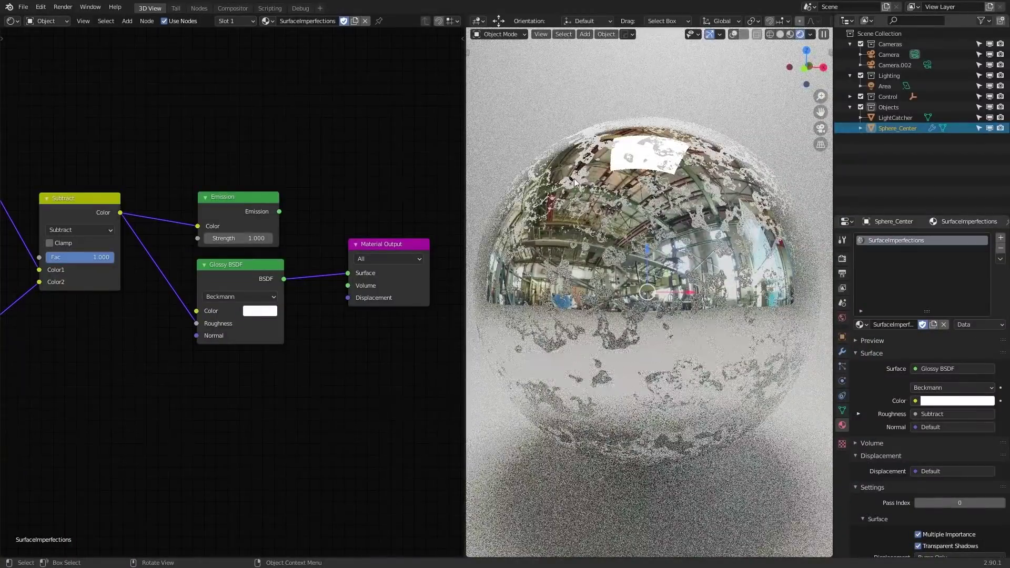
pyautogui.moveTo(574, 181); pyautogui.dragTo(572, 246, button='middle')
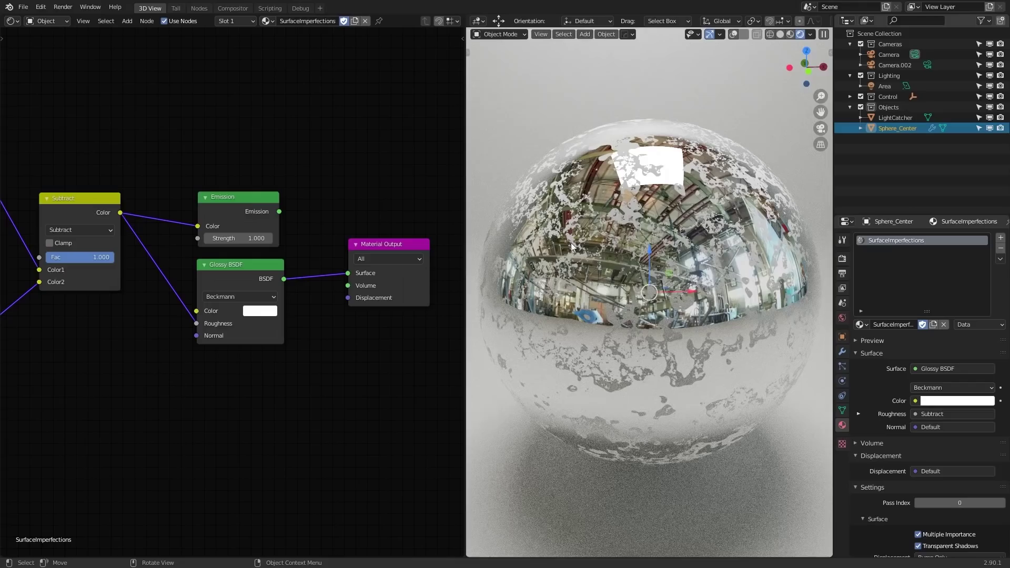
pyautogui.scroll(4, 573, 261)
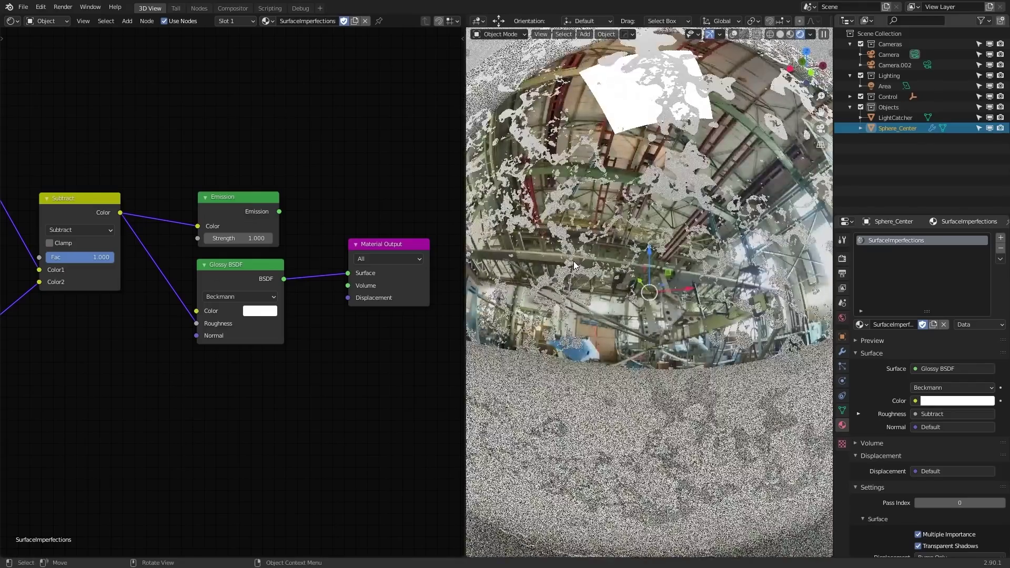
pyautogui.scroll(2, 573, 263)
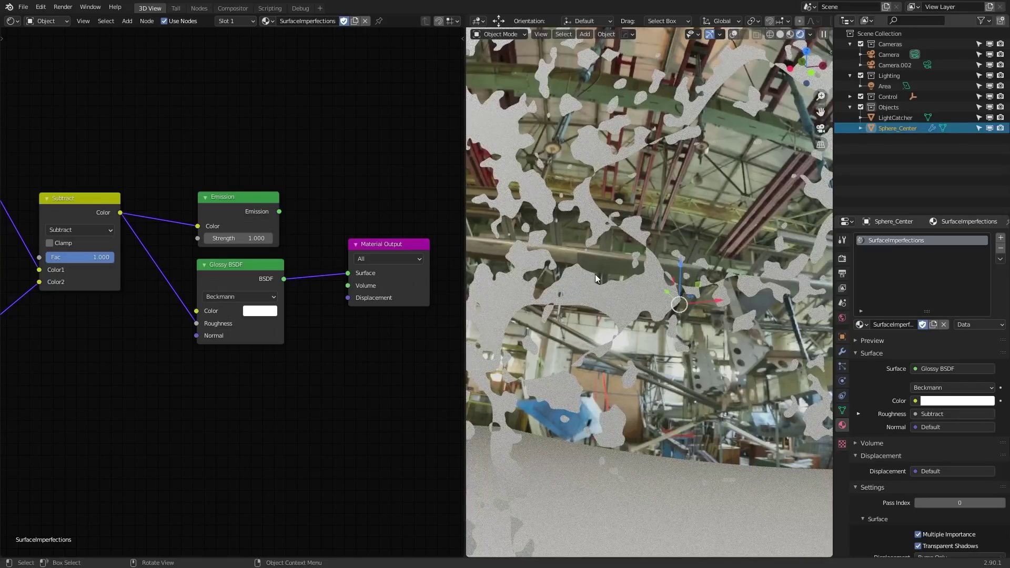
pyautogui.scroll(-3, 621, 346)
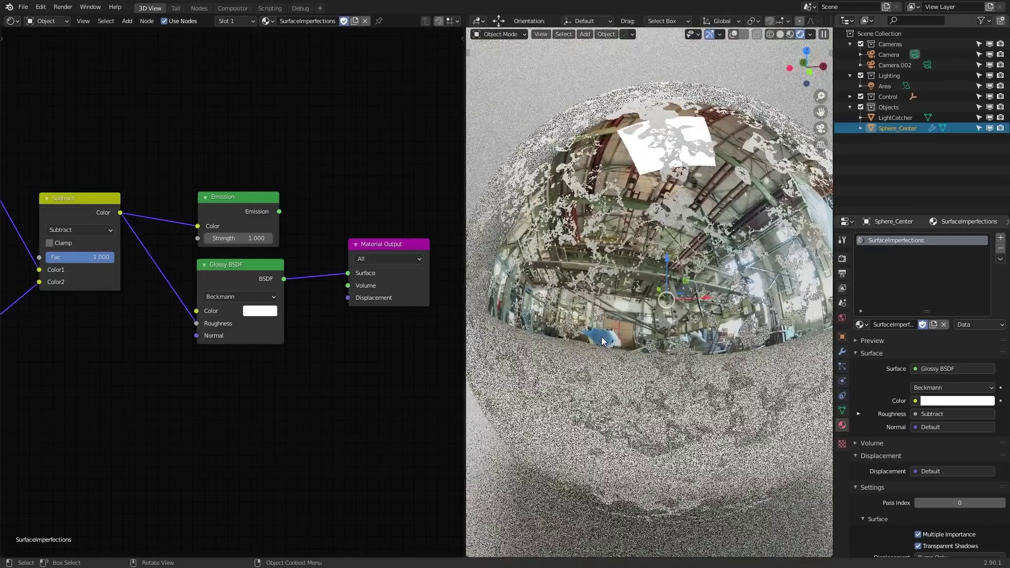
pyautogui.scroll(-1, 316, 363)
# - Add a Math node set to Add below the Subtract node and link the Subtract's Color to its first Value input
pyautogui.moveTo(333, 373); pyautogui.dragTo(332, 228)
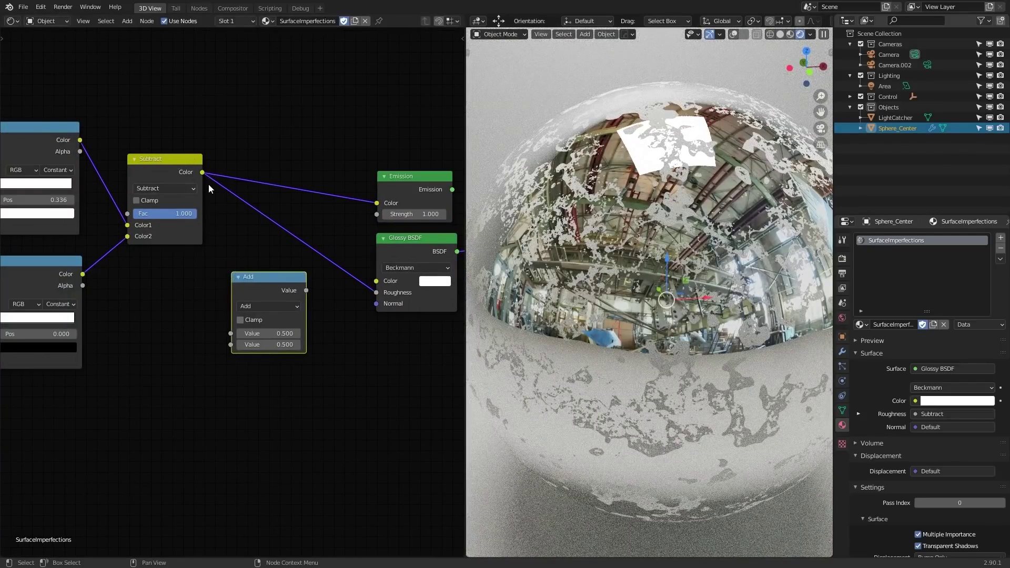
pyautogui.moveTo(201, 172); pyautogui.dragTo(212, 201)
pyautogui.moveTo(232, 333); pyautogui.dragTo(231, 333)
pyautogui.moveTo(257, 275); pyautogui.dragTo(250, 266)
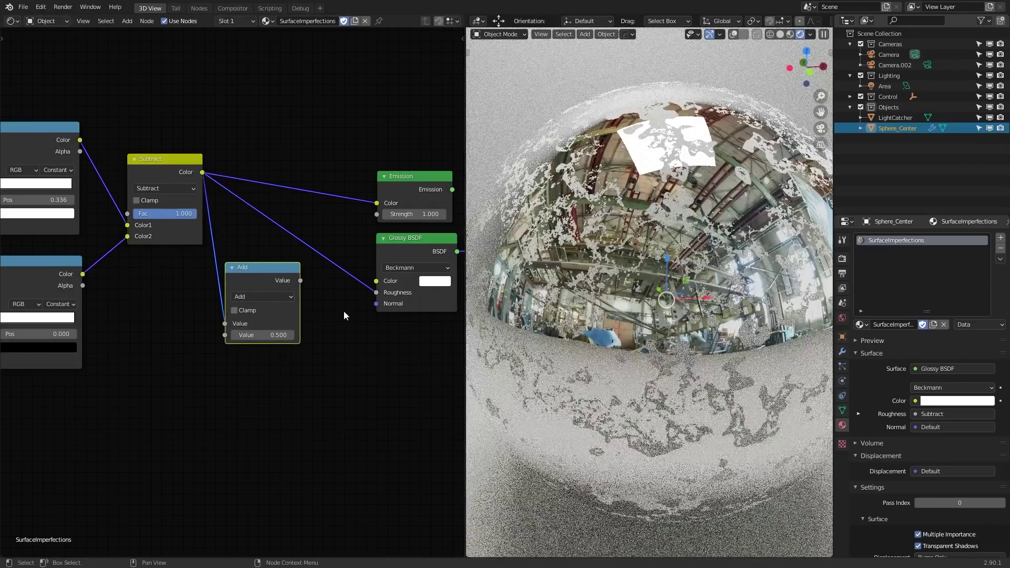
pyautogui.moveTo(343, 310); pyautogui.dragTo(343, 331, button='middle')
pyautogui.scroll(1, 327, 332)
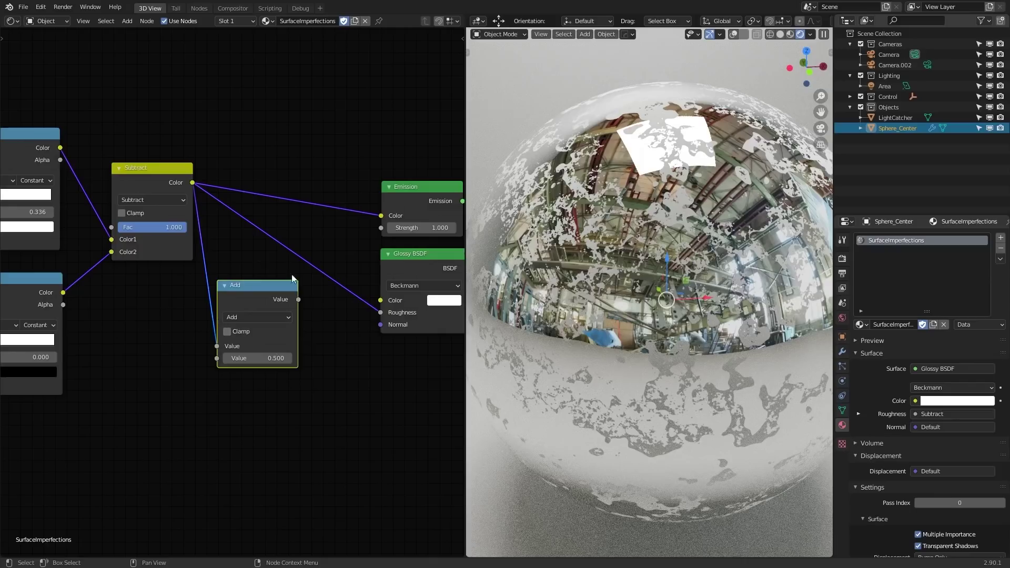
# - Reposition the Add node and link its Value output to the Glossy BSDF's Roughness, replacing the Subtract link
pyautogui.moveTo(254, 291); pyautogui.dragTo(273, 295)
pyautogui.moveTo(242, 357); pyautogui.dragTo(231, 359)
pyautogui.moveTo(304, 305); pyautogui.dragTo(381, 312)
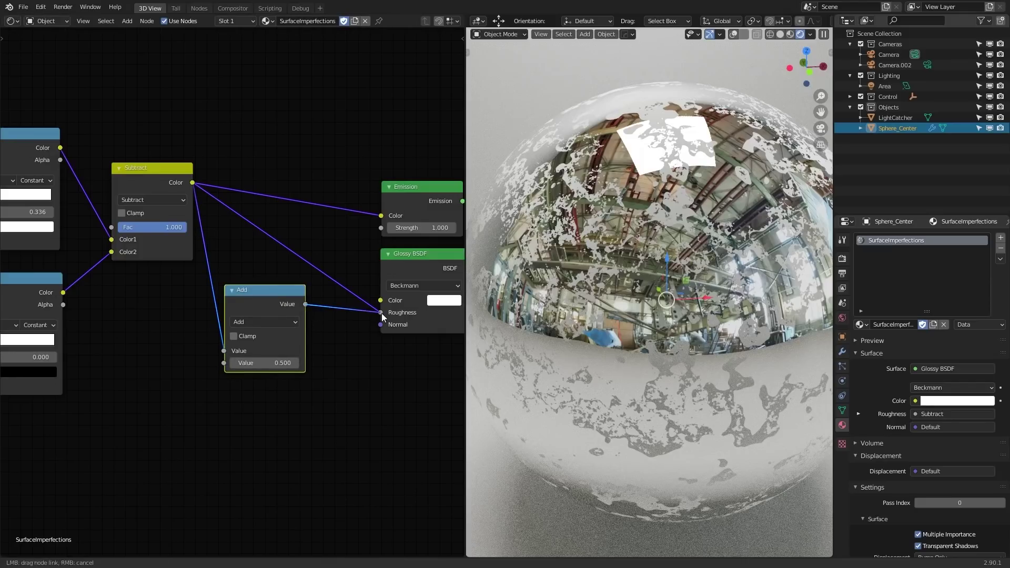
# - Inspect the rougher sphere and set the Add node's second value to 0.100
pyautogui.scroll(1, 232, 326)
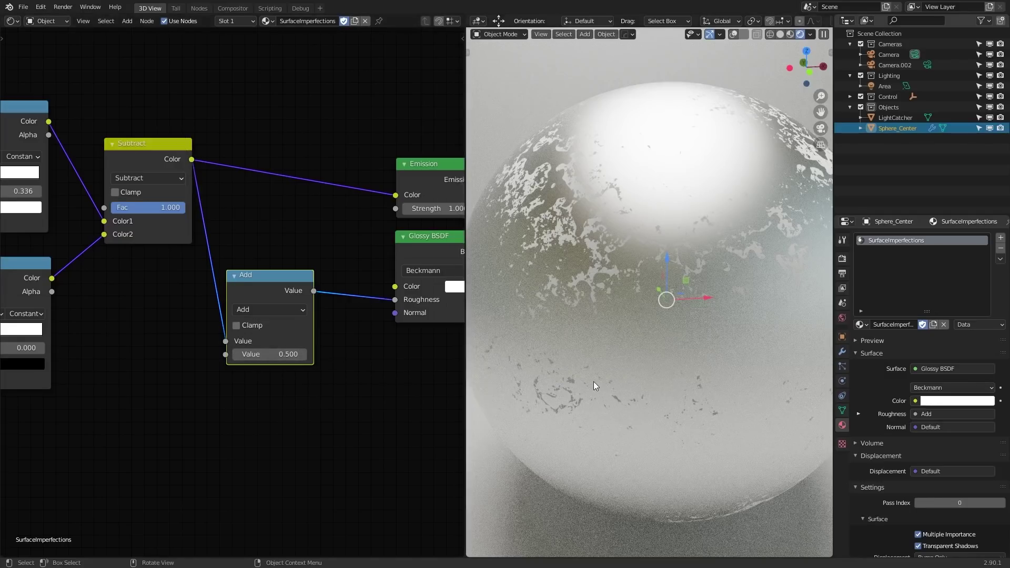
pyautogui.moveTo(220, 360); pyautogui.dragTo(200, 326, button='middle')
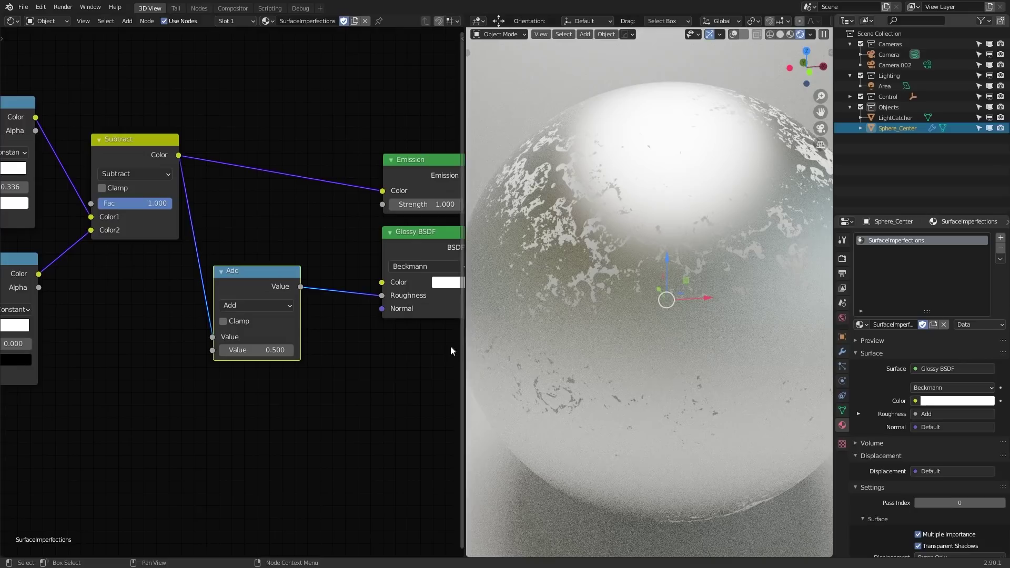
pyautogui.moveTo(560, 361); pyautogui.dragTo(546, 318, button='middle')
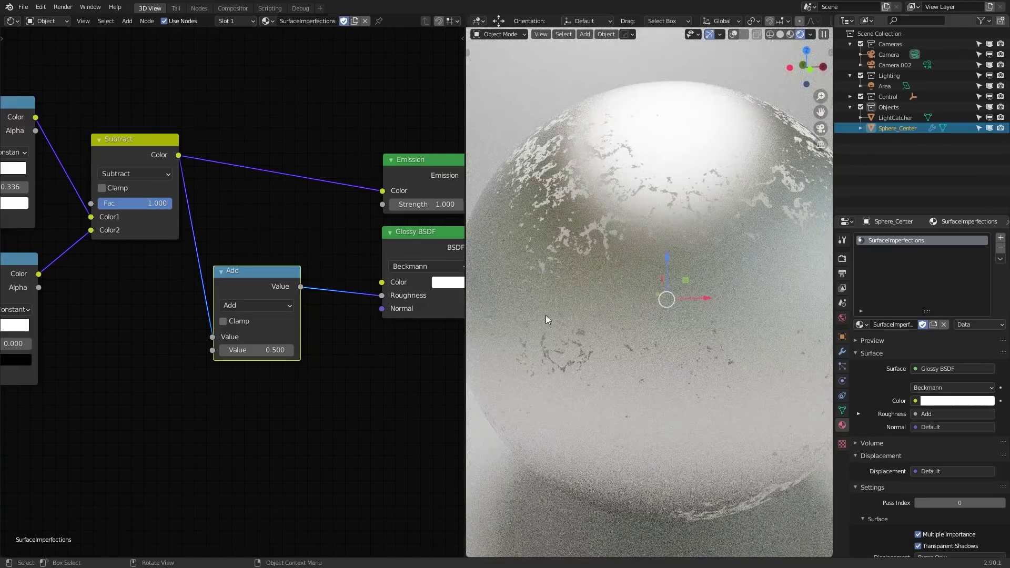
pyautogui.scroll(2, 560, 308)
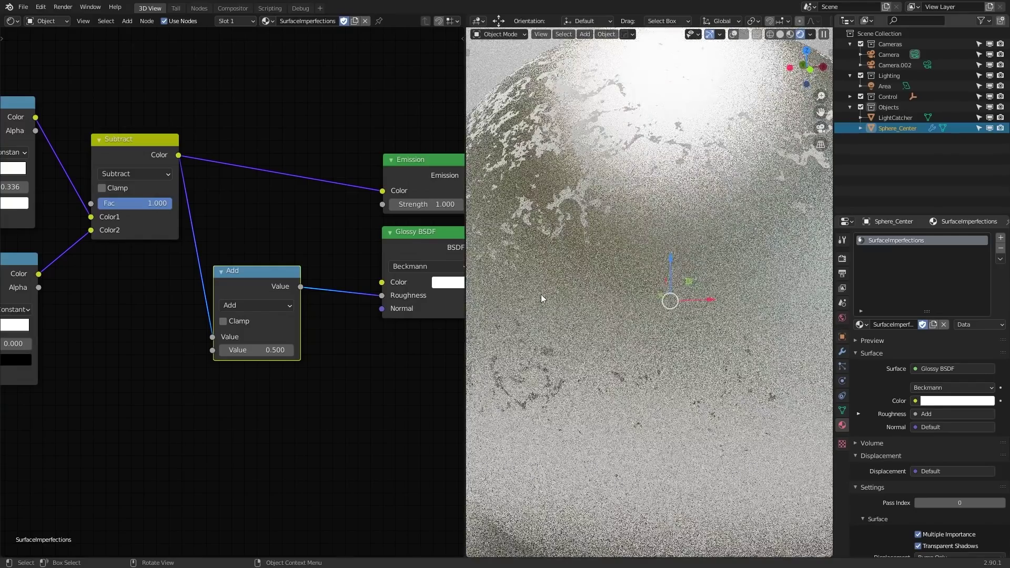
pyautogui.scroll(-2, 634, 277)
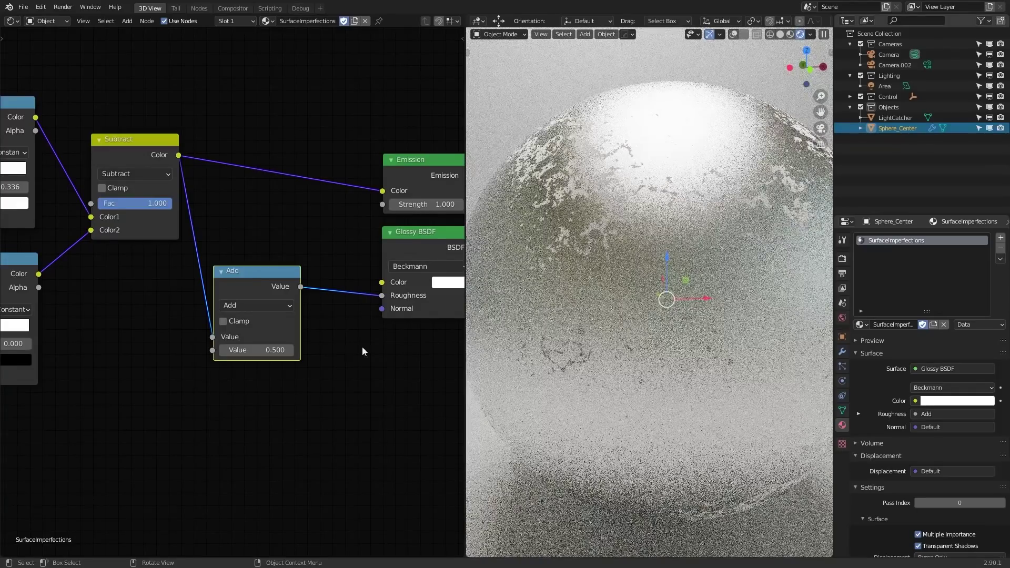
pyautogui.press('BackSpace')
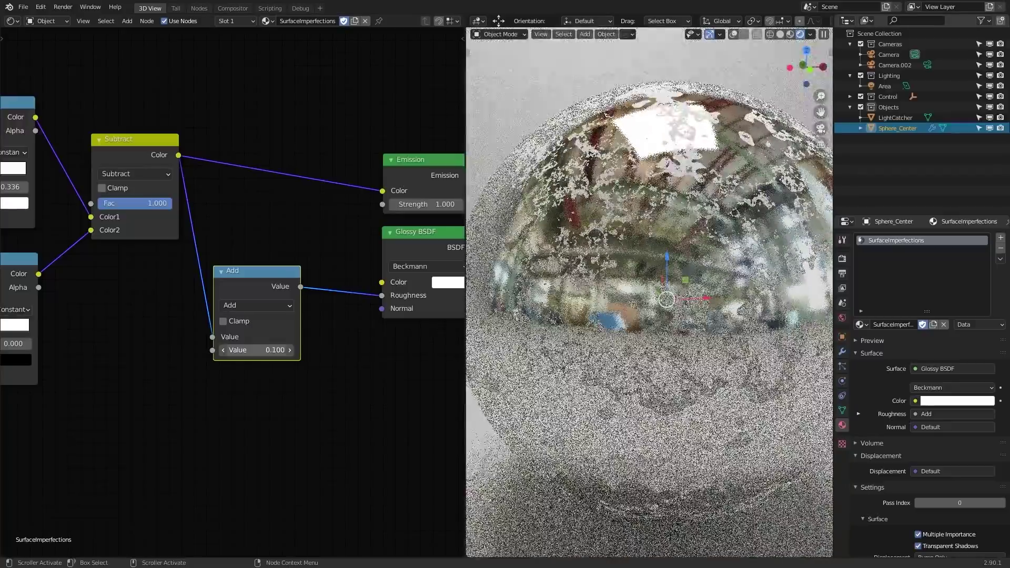
pyautogui.moveTo(255, 350); pyautogui.dragTo(266, 350)
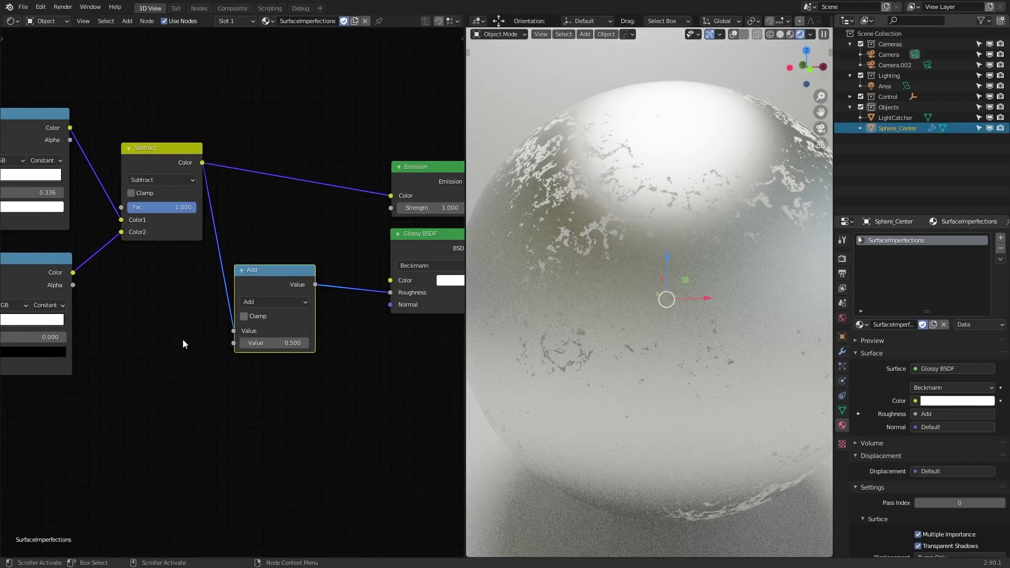
# - Link the Add node's Value to the Emission's Color and place the Add node right beside the Subtract node
pyautogui.moveTo(189, 339); pyautogui.dragTo(340, 355, button='middle')
pyautogui.keyDown('ctrl'); pyautogui.hscroll(6, 81, 290); pyautogui.keyUp('ctrl')
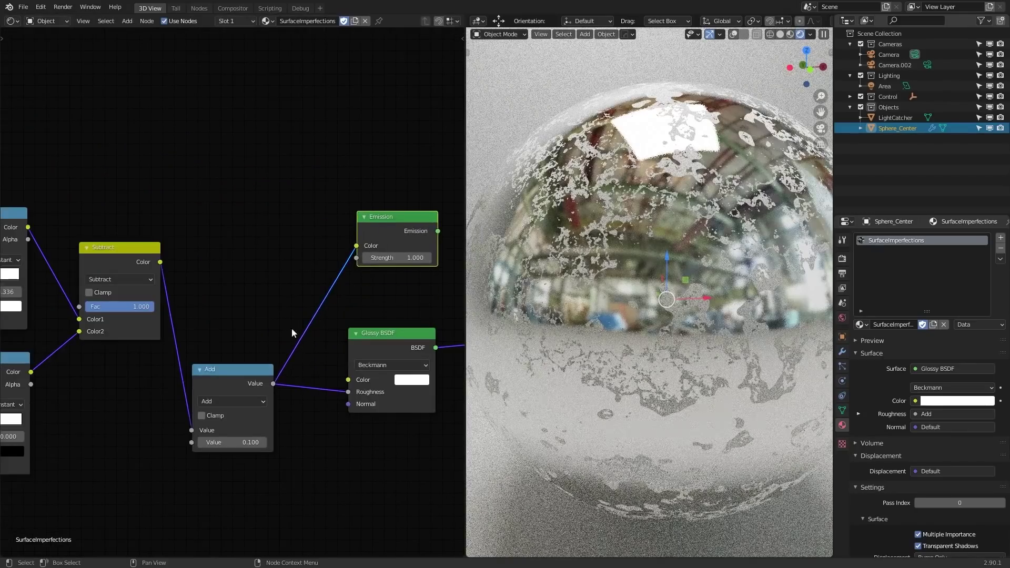
pyautogui.moveTo(292, 332); pyautogui.dragTo(318, 348, button='middle')
pyautogui.moveTo(258, 386); pyautogui.dragTo(227, 265)
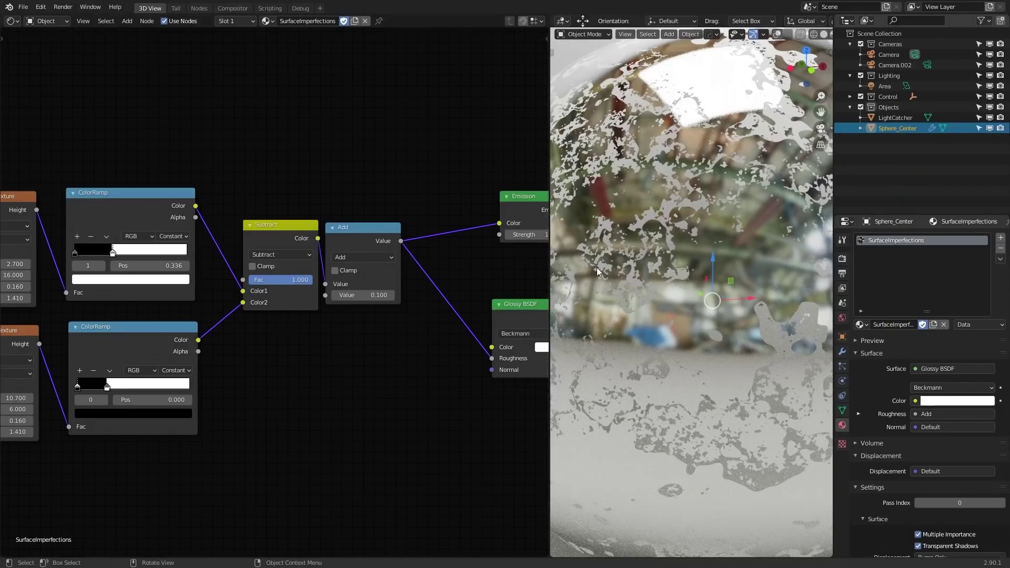
# - Add a ColorRamp below the Subtract and Add nodes and link the Subtract's Color to its Fac
pyautogui.moveTo(354, 415); pyautogui.dragTo(325, 380, button='middle')
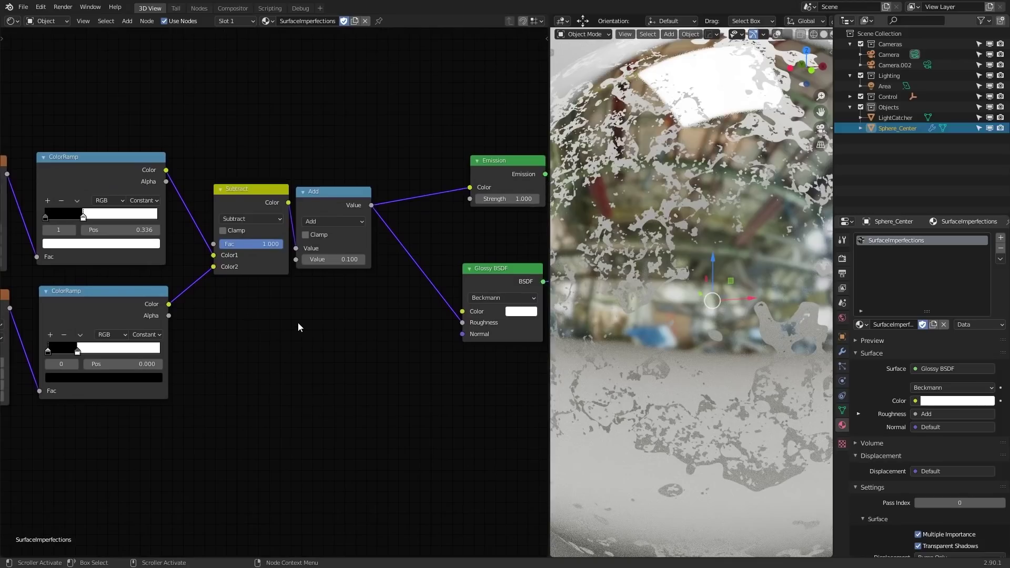
pyautogui.hotkey('shift', 'a')
pyautogui.click(297, 322)
pyautogui.write('ramp')
pyautogui.press('Return')
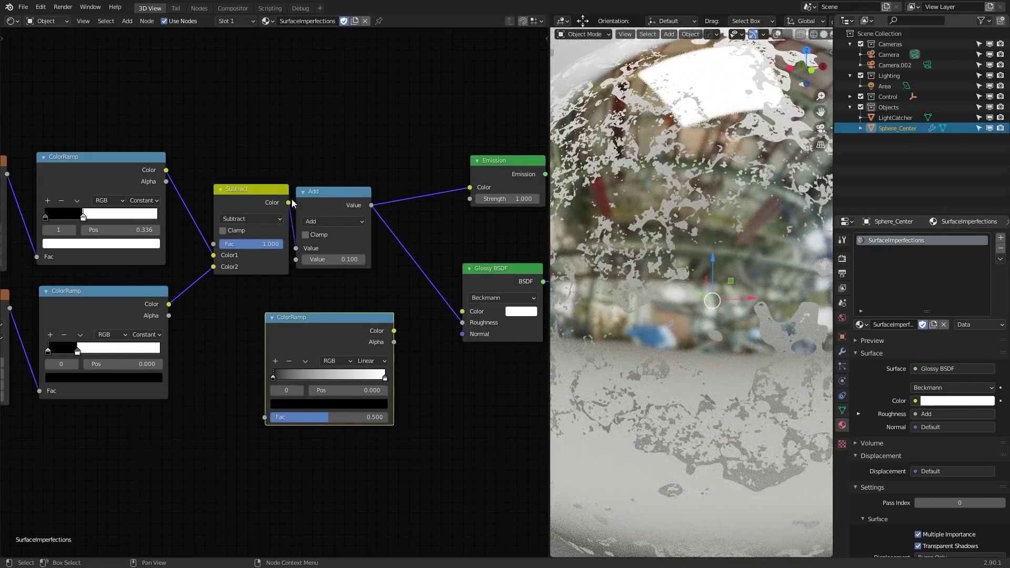
pyautogui.moveTo(361, 208); pyautogui.dragTo(399, 213)
pyautogui.moveTo(288, 202); pyautogui.dragTo(264, 417)
pyautogui.moveTo(323, 319); pyautogui.dragTo(307, 322)
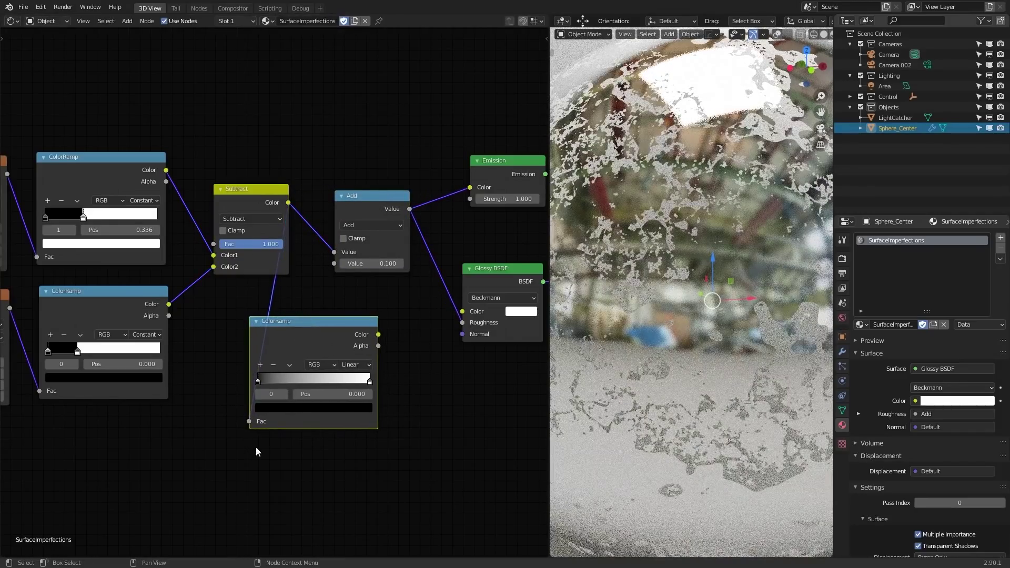
# - Set the interpolation of both ColorRamps feeding the Subtract node to Ease
pyautogui.moveTo(271, 417); pyautogui.dragTo(272, 409, button='middle')
pyautogui.scroll(3, 273, 409)
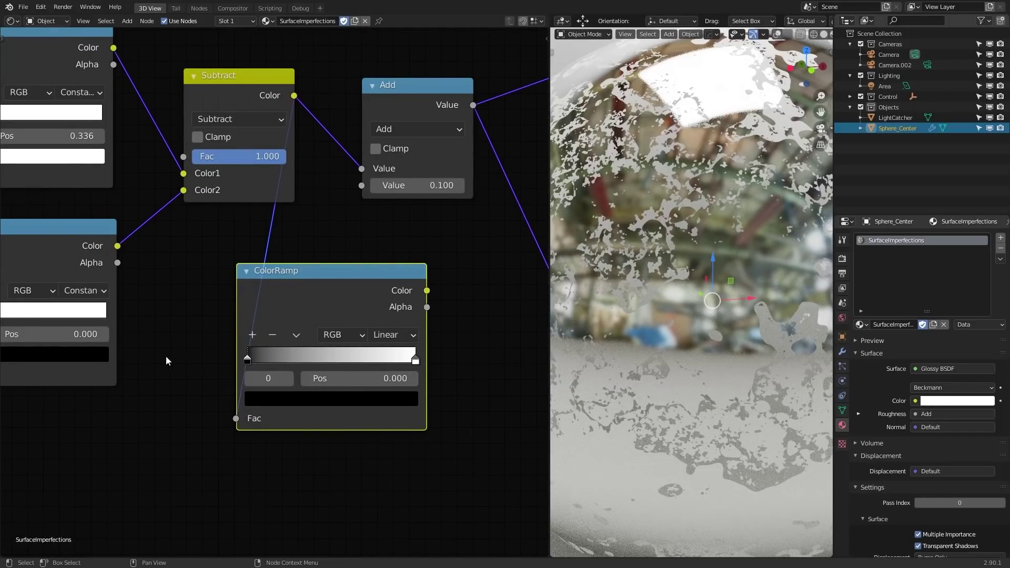
pyautogui.moveTo(166, 355); pyautogui.dragTo(324, 435, button='middle')
pyautogui.scroll(2, 639, 347)
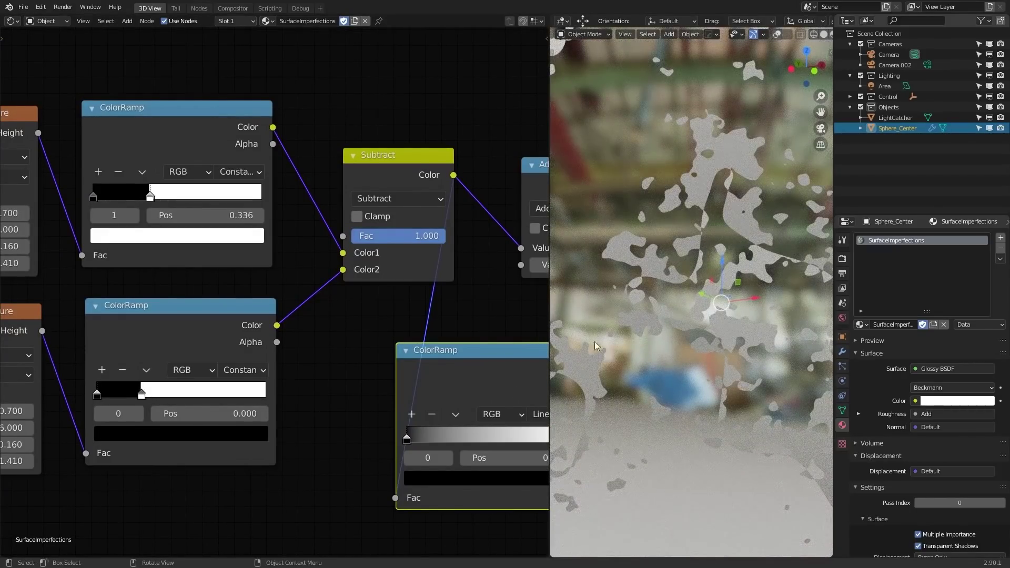
pyautogui.moveTo(261, 374); pyautogui.dragTo(284, 395, button='middle')
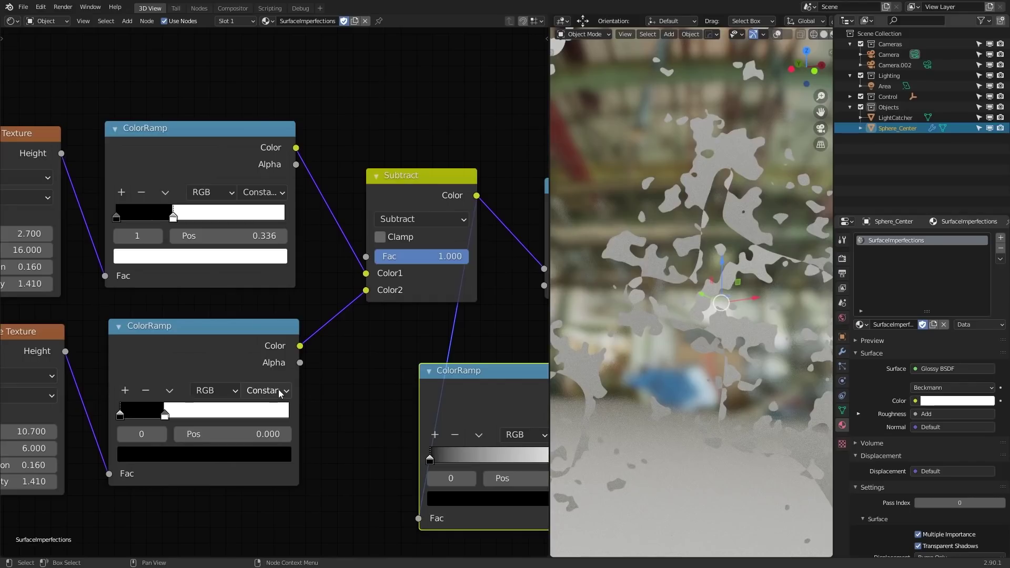
pyautogui.click(278, 392)
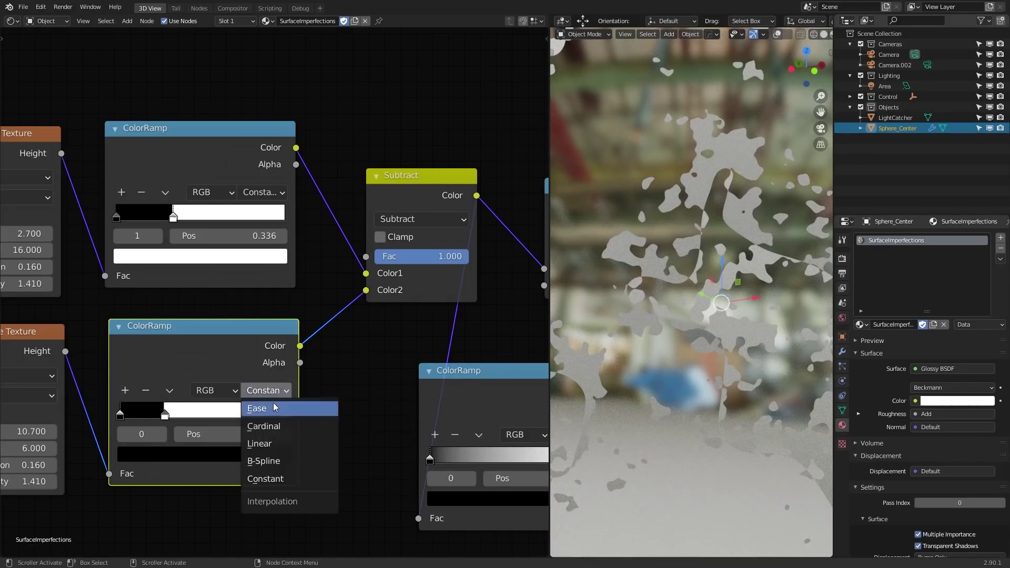
pyautogui.click(274, 408)
pyautogui.click(263, 192)
pyautogui.click(263, 211)
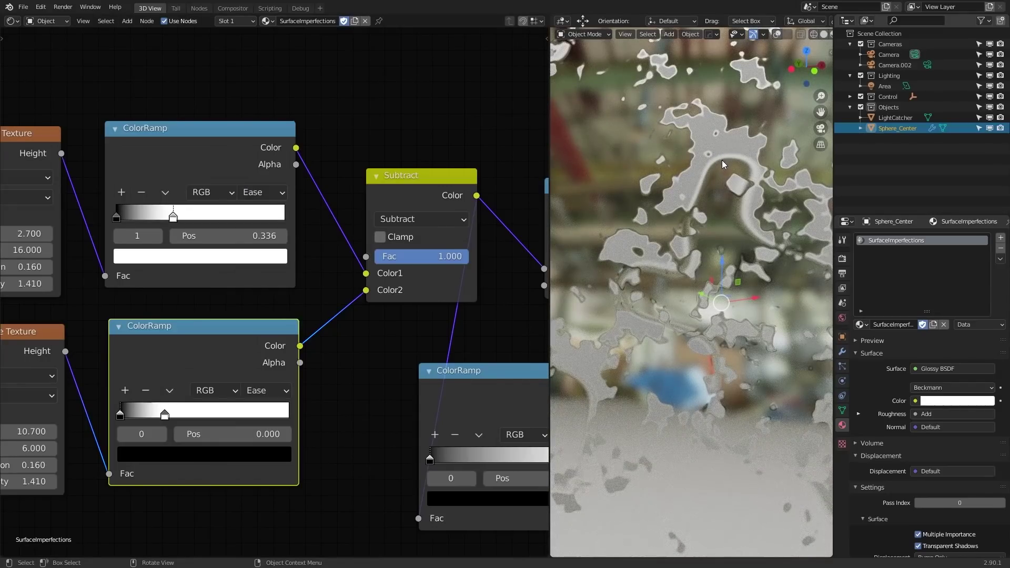
# - Add a middle stop at position 0.500 on the new ColorRamp and color it bright green
pyautogui.moveTo(398, 360); pyautogui.dragTo(264, 290, button='middle')
pyautogui.scroll(-1, 264, 290)
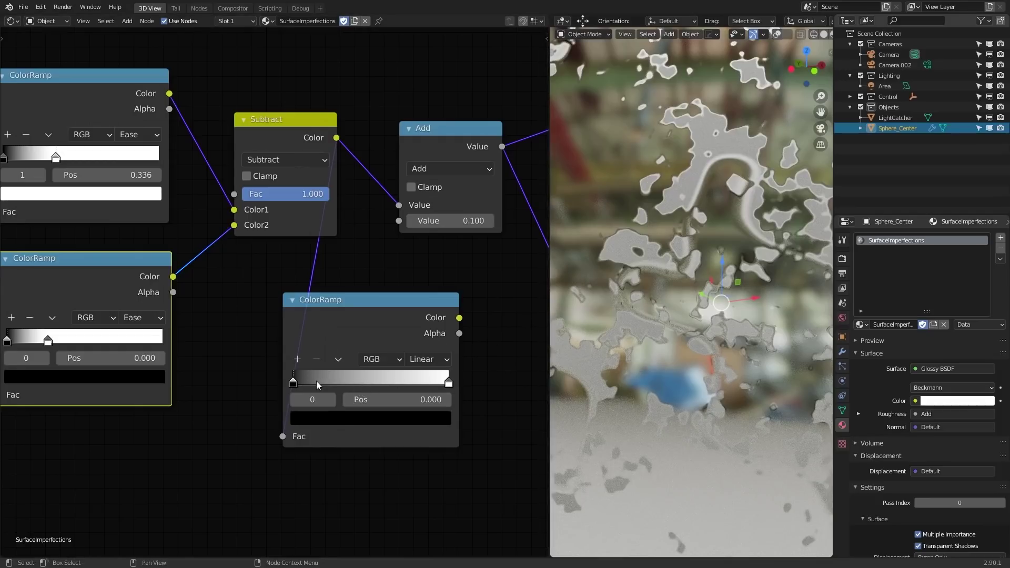
pyautogui.click(298, 359)
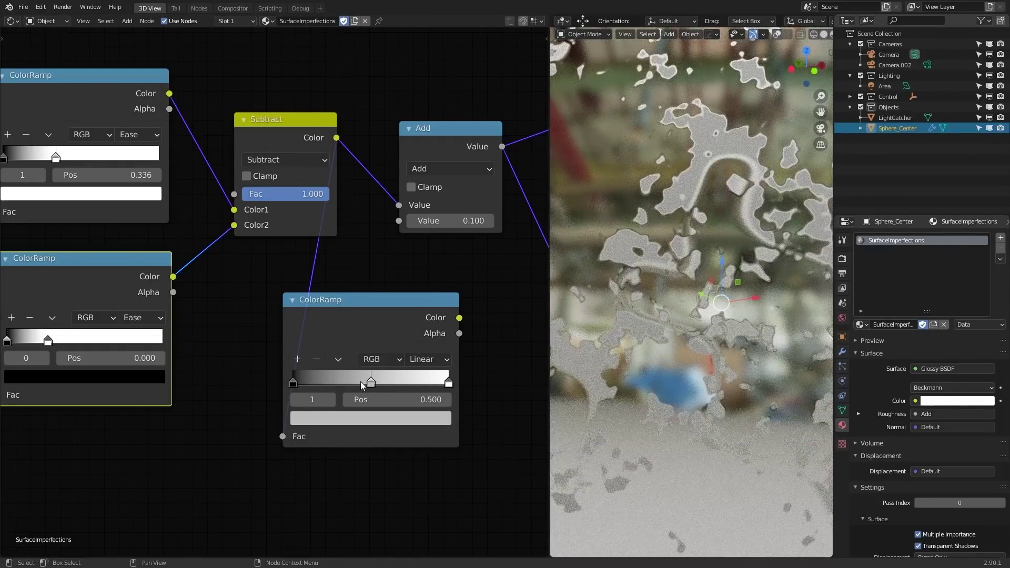
pyautogui.click(375, 418)
pyautogui.moveTo(375, 308); pyautogui.dragTo(305, 233)
pyautogui.moveTo(417, 233); pyautogui.dragTo(417, 206)
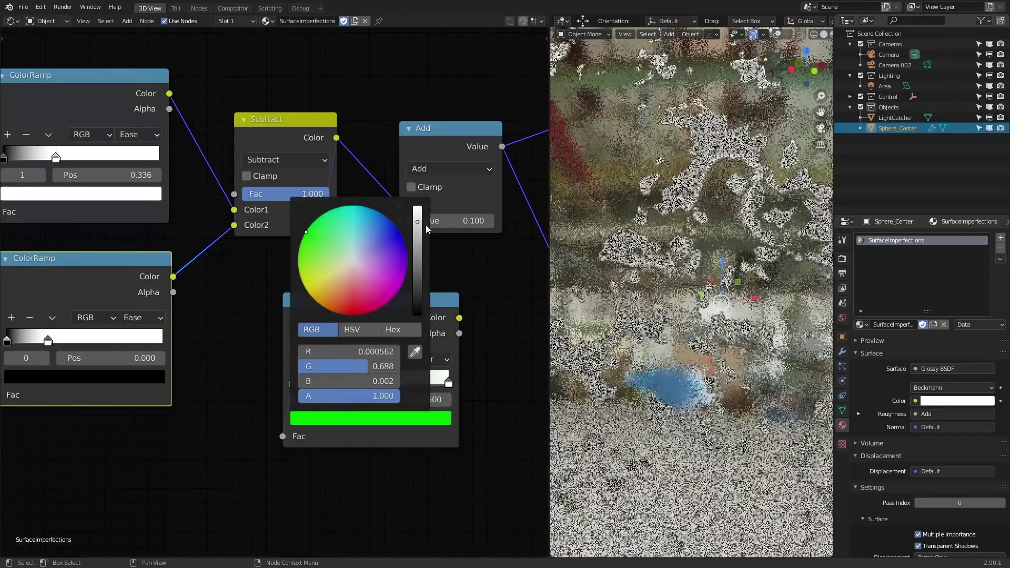
# - Link the new ColorRamp's Color output to the Glossy BSDF's Color
pyautogui.moveTo(445, 294); pyautogui.dragTo(298, 381, button='middle')
pyautogui.scroll(-1, 299, 385)
pyautogui.moveTo(307, 388); pyautogui.dragTo(404, 361)
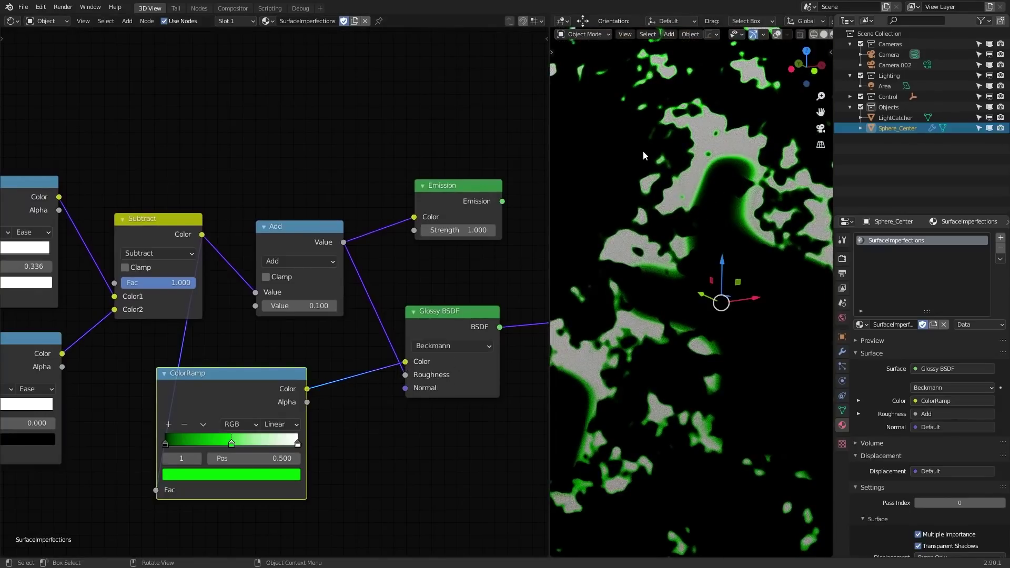
pyautogui.scroll(-3, 644, 156)
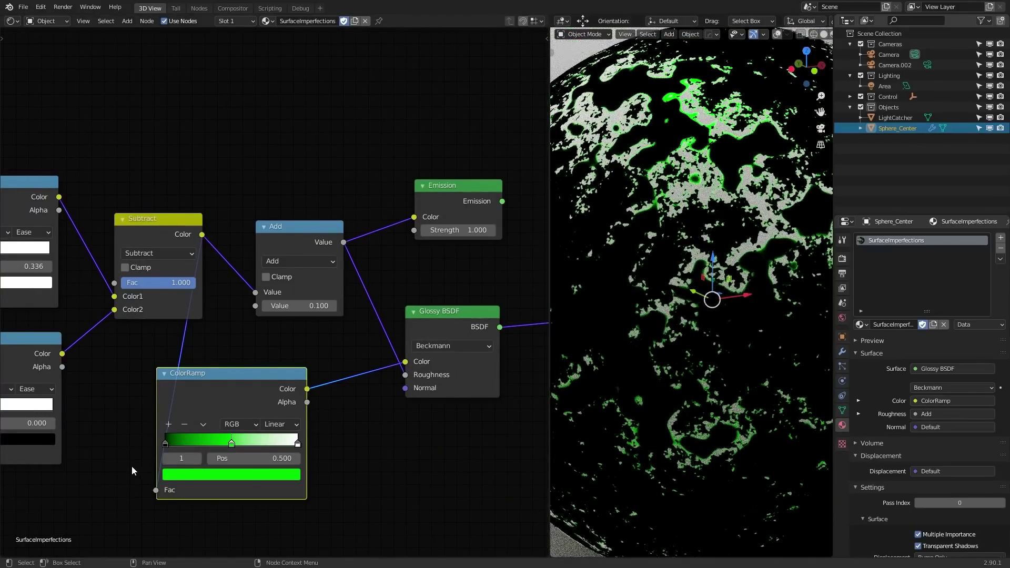
# - Change the new ColorRamp's first stop to white and its last stop to blue
pyautogui.click(165, 444)
pyautogui.click(193, 476)
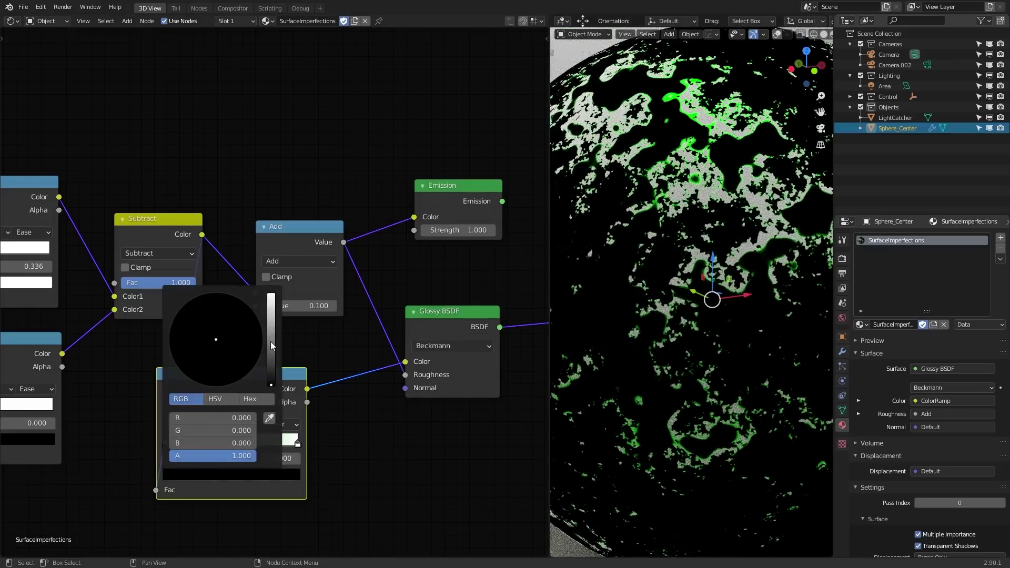
pyautogui.moveTo(270, 345); pyautogui.dragTo(271, 295)
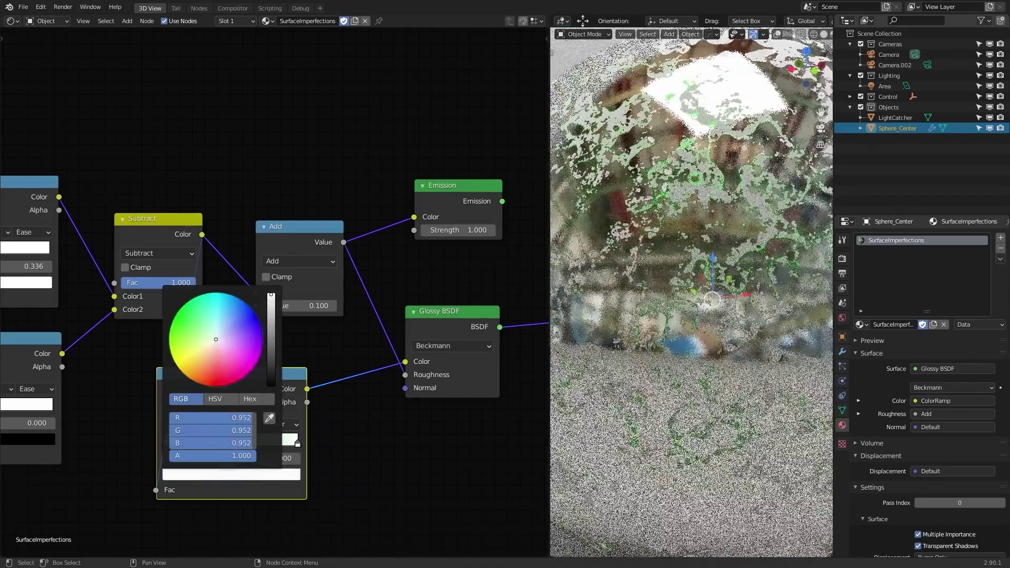
pyautogui.scroll(4, 109, 546)
pyautogui.click(368, 406)
pyautogui.click(333, 447)
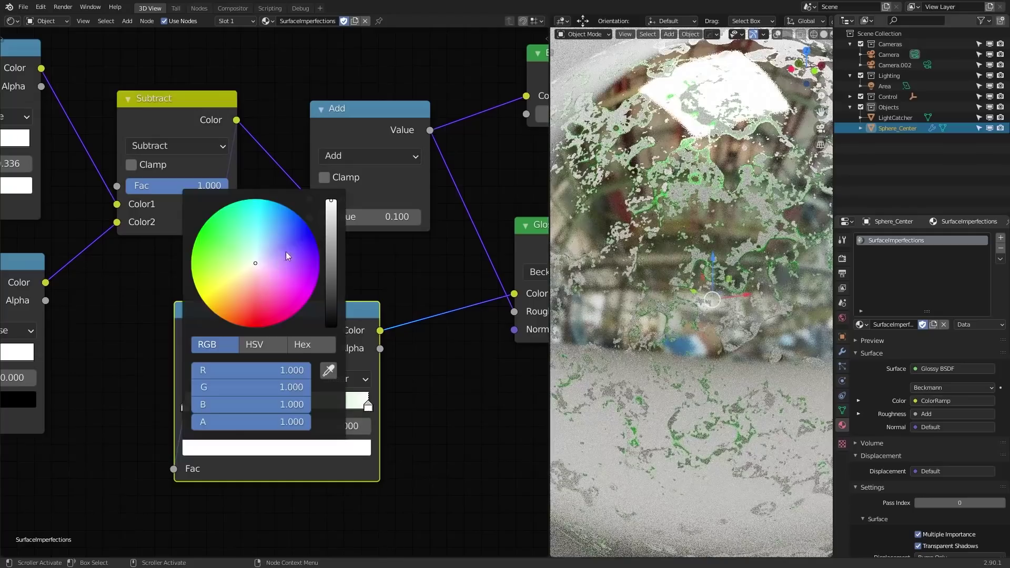
pyautogui.moveTo(286, 251)
pyautogui.mouseDown()
pyautogui.moveTo(309, 238)
pyautogui.moveTo(288, 226)
pyautogui.mouseUp()
pyautogui.scroll(2, 370, 465)
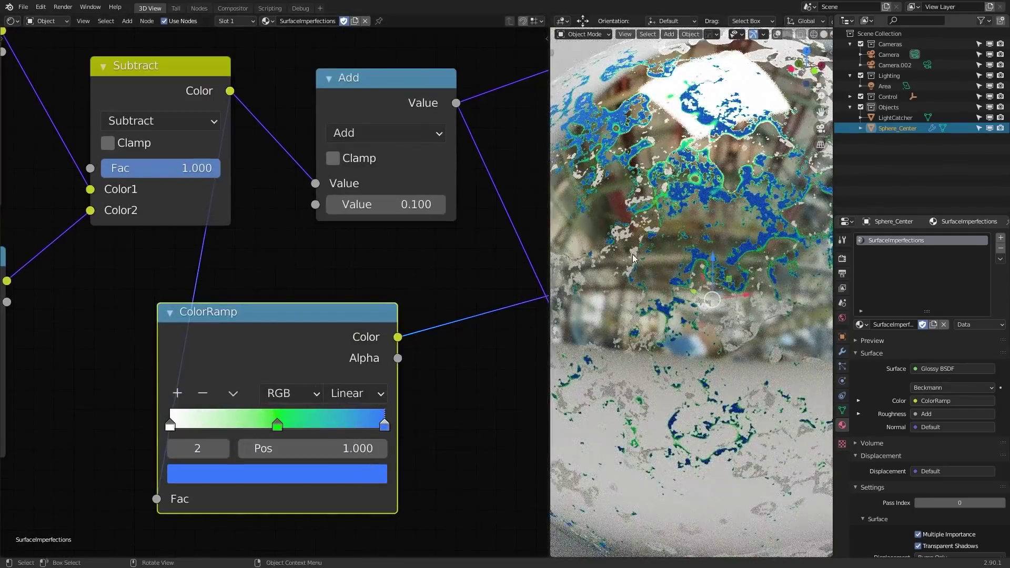
# - Examine how the green and blue ramp colors follow the roughness patches on the sphere and trace the node connections
pyautogui.scroll(3, 633, 257)
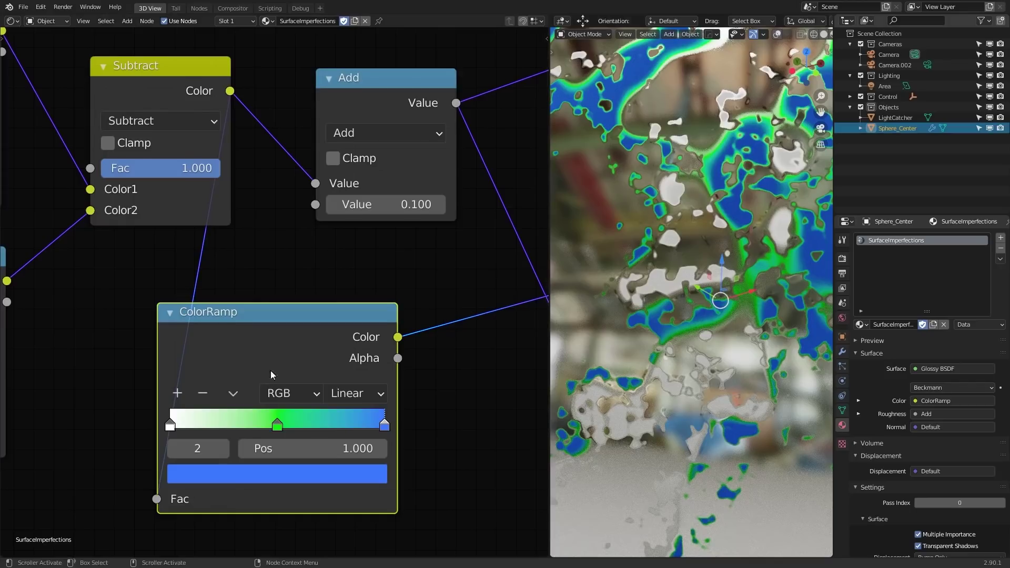
pyautogui.scroll(-1, 214, 321)
pyautogui.scroll(-1, 250, 279)
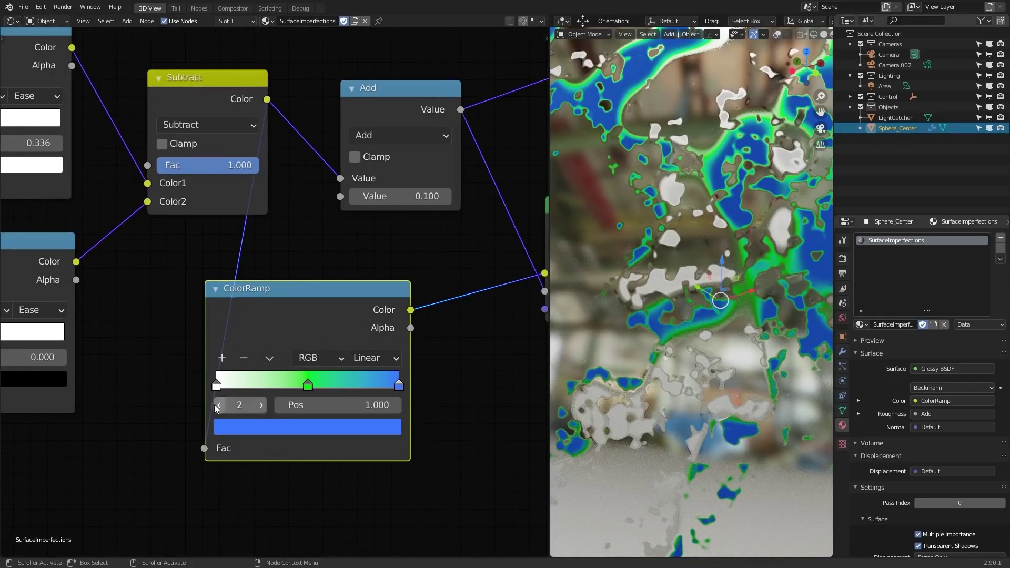
pyautogui.scroll(-2, 215, 368)
pyautogui.scroll(-2, 219, 339)
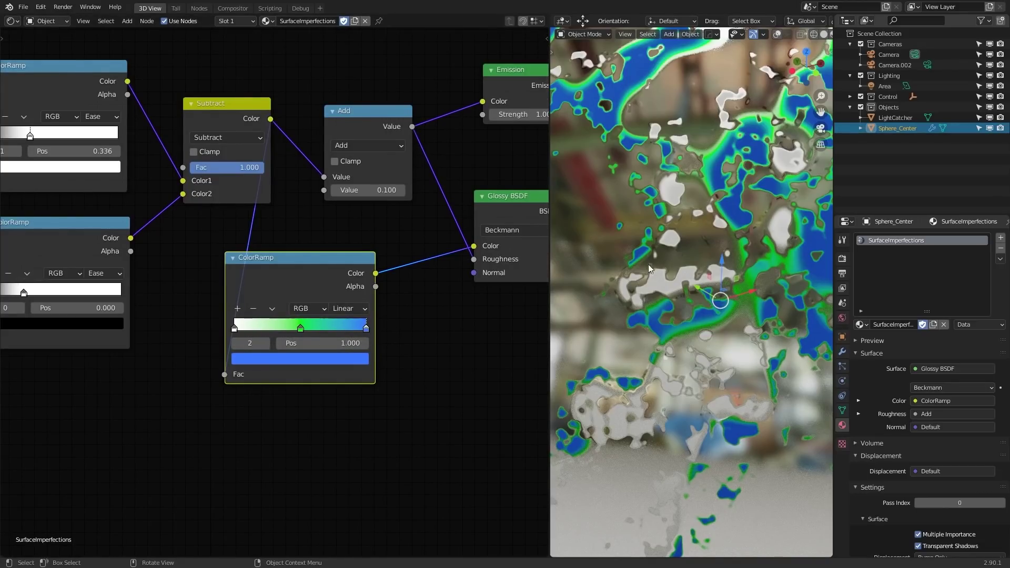
pyautogui.moveTo(503, 297); pyautogui.dragTo(357, 398, button='middle')
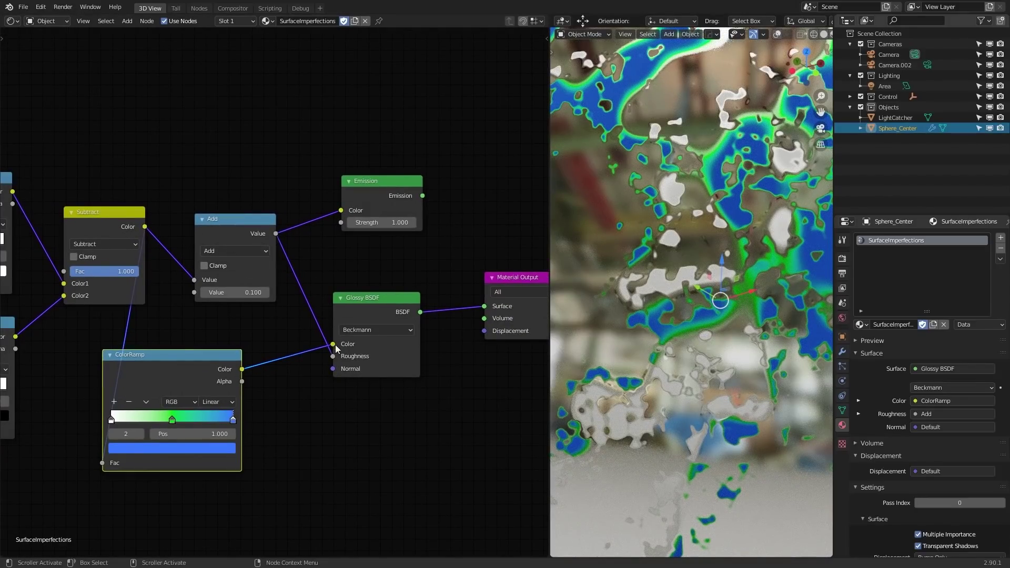
pyautogui.moveTo(345, 391); pyautogui.dragTo(412, 314, button='middle')
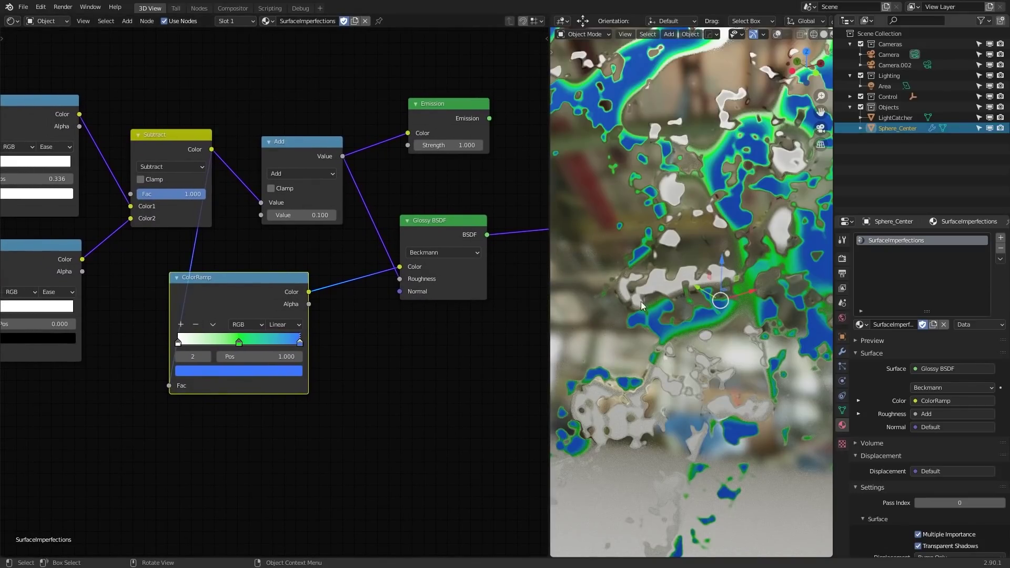
# - Disconnect the Add node from the Glossy BSDF's Roughness for comparison and link it back
pyautogui.moveTo(354, 276); pyautogui.dragTo(342, 314, button='middle')
pyautogui.moveTo(390, 319); pyautogui.dragTo(373, 358)
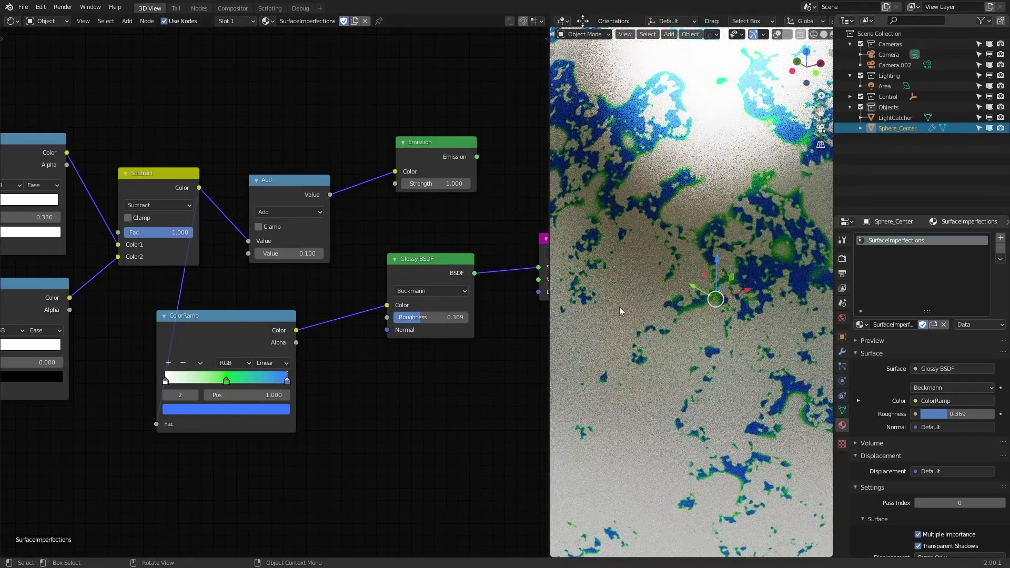
pyautogui.moveTo(329, 194); pyautogui.dragTo(387, 317)
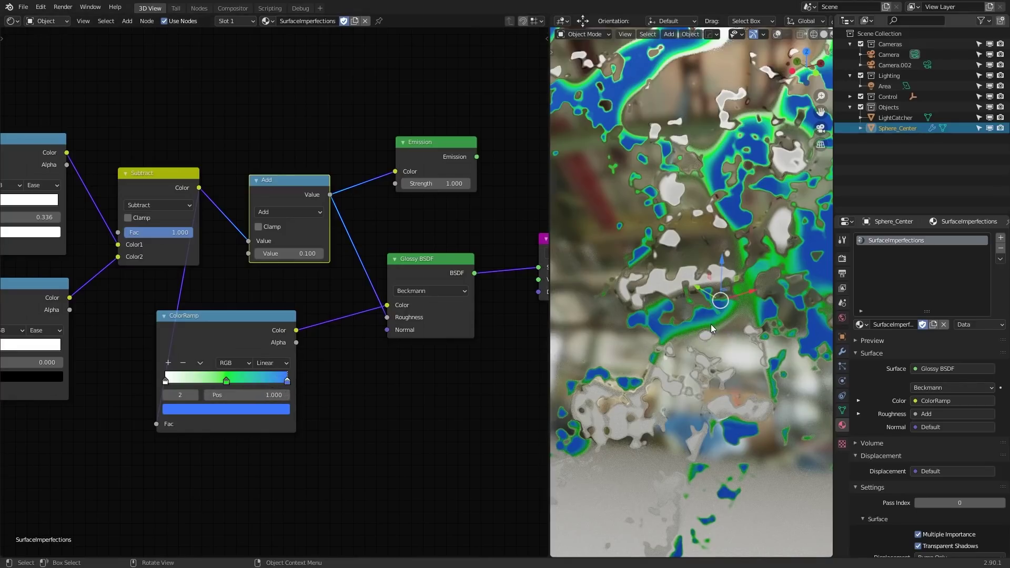
# - Add a stop between the white and green stops on the new ColorRamp and color it dark yellow
pyautogui.click(168, 363)
pyautogui.moveTo(251, 381); pyautogui.dragTo(182, 381)
pyautogui.click(211, 409)
pyautogui.moveTo(195, 301); pyautogui.dragTo(186, 305)
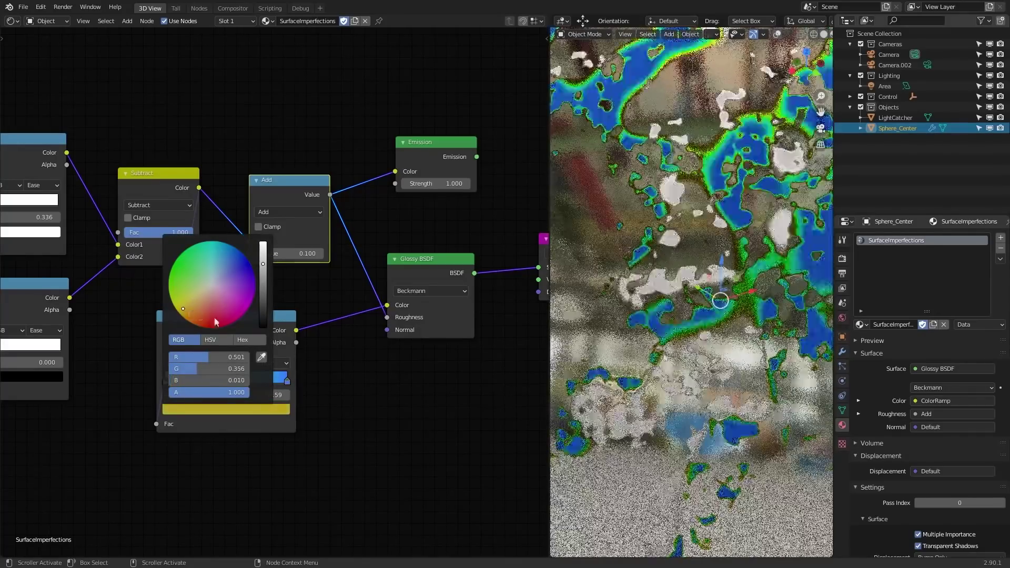
# - Move the new ColorRamp's dark yellow stop to position 0.064 and inspect the color transitions on the sphere
pyautogui.moveTo(183, 381); pyautogui.dragTo(171, 380)
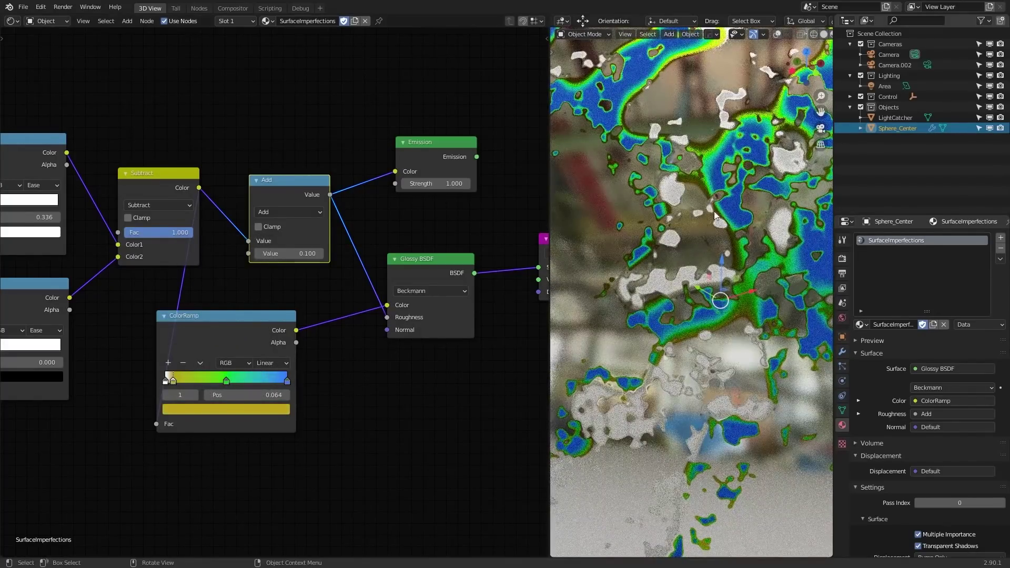
pyautogui.scroll(-5, 707, 276)
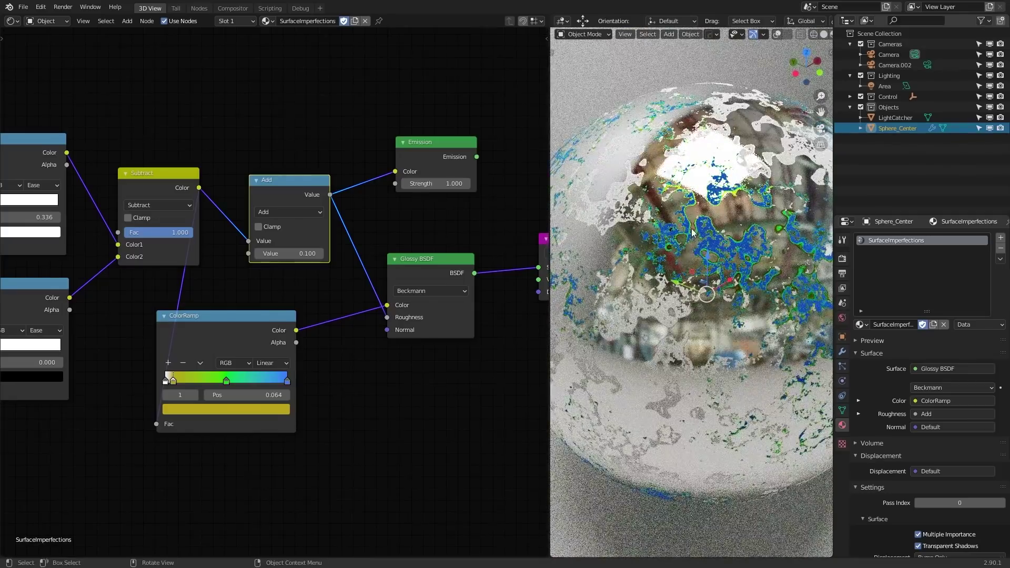
pyautogui.scroll(5, 692, 244)
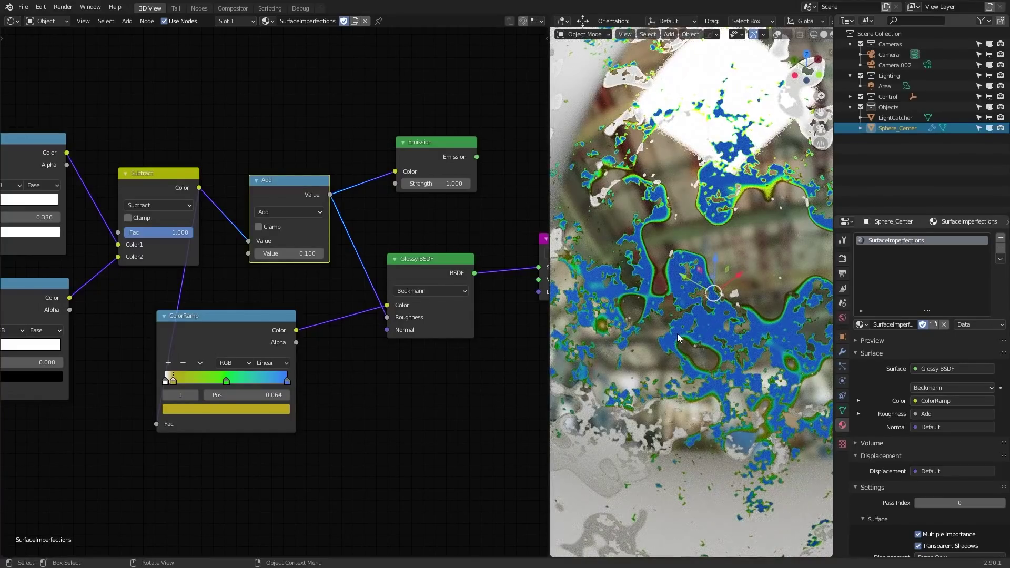
pyautogui.scroll(-5, 691, 339)
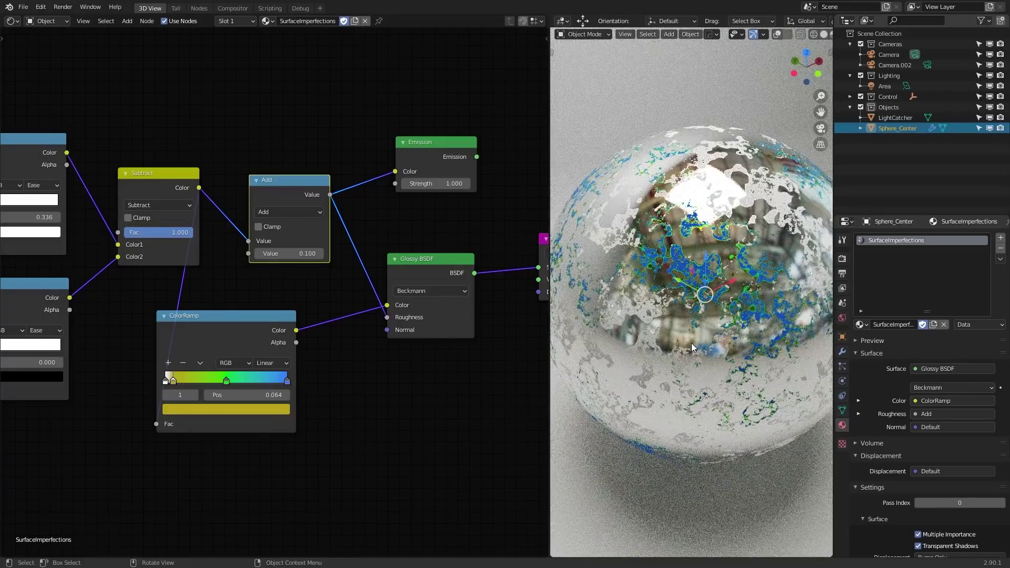
pyautogui.scroll(5, 690, 342)
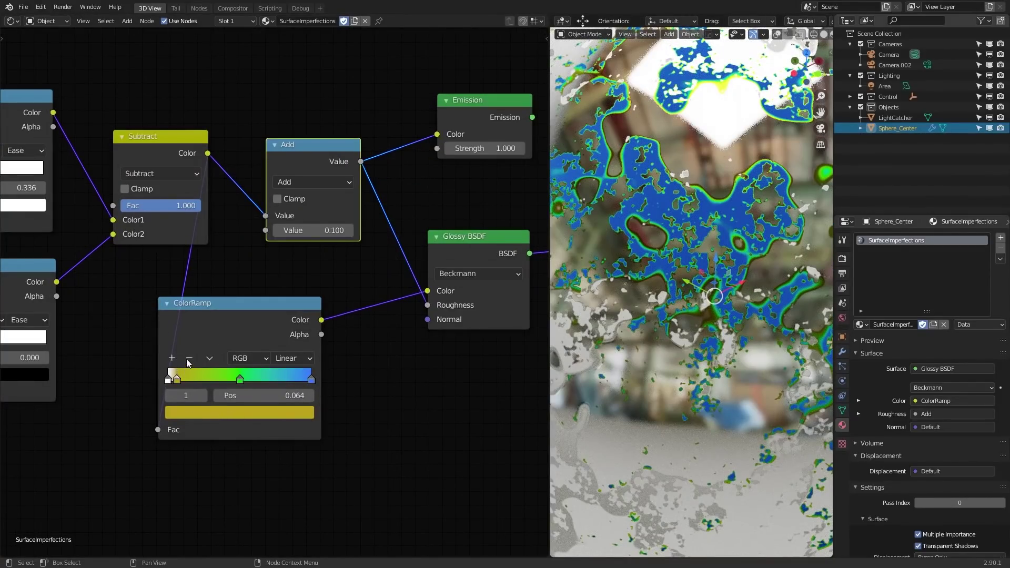
# - Remove the dark yellow stop from the new ColorRamp and change its green middle stop to a neutral dark grey
pyautogui.click(183, 363)
pyautogui.scroll(1, 254, 371)
pyautogui.click(248, 366)
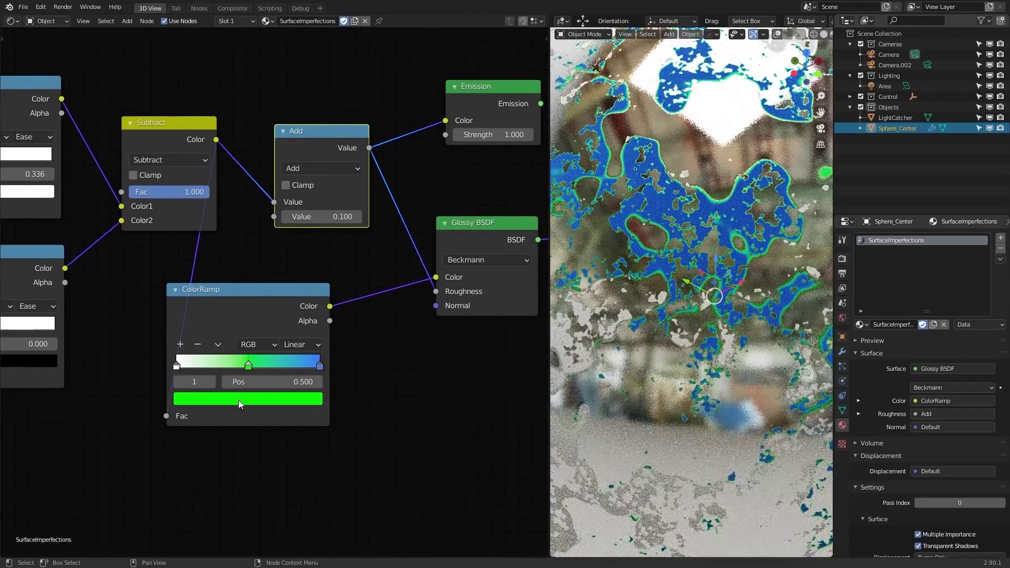
pyautogui.click(238, 400)
pyautogui.click(231, 256)
pyautogui.click(293, 255)
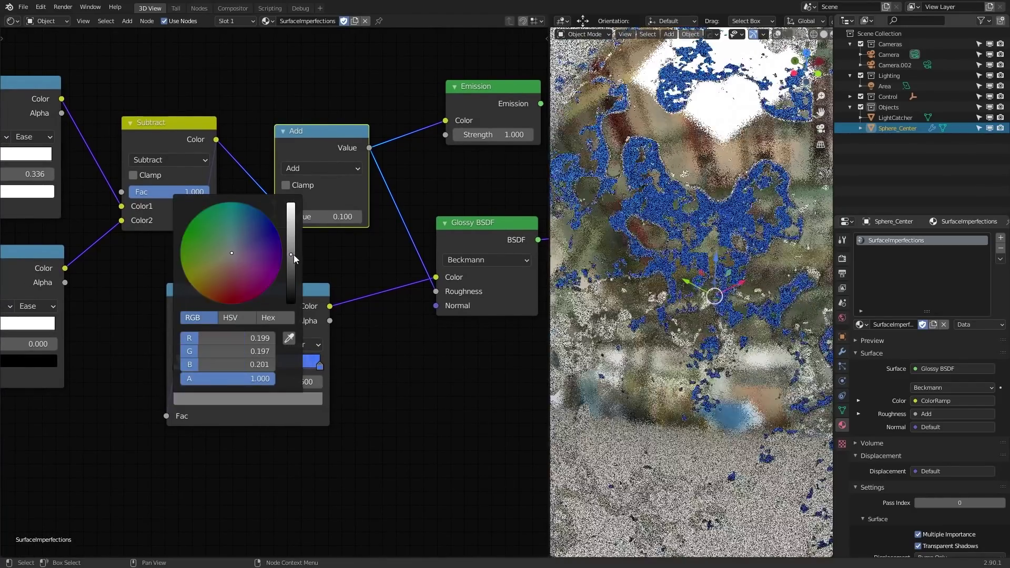
# - Change the new ColorRamp's blue last stop to a light grey of about R 0.639, G 0.607, B 0.621
pyautogui.click(319, 365)
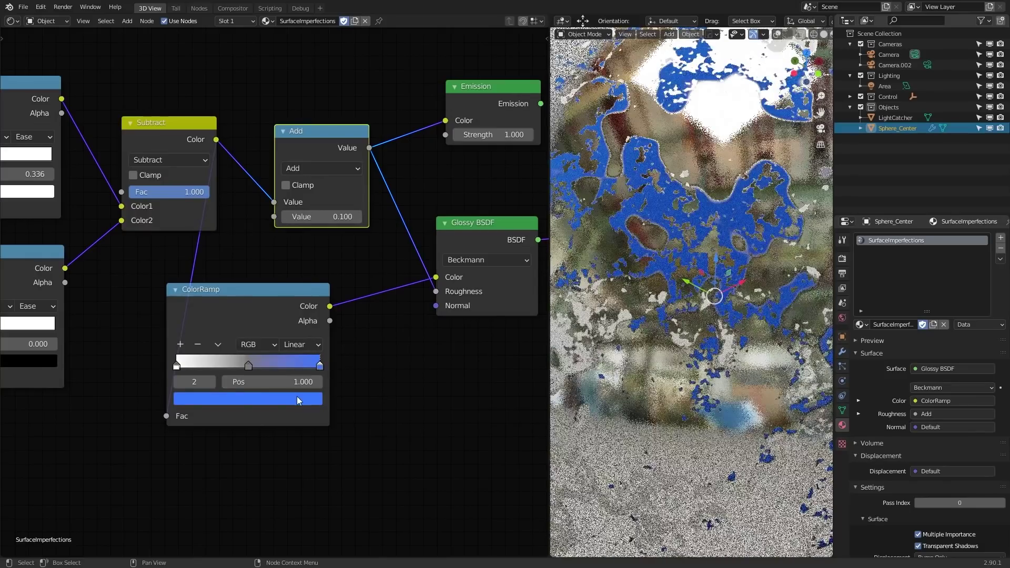
pyautogui.click(247, 398)
pyautogui.click(231, 253)
pyautogui.click(291, 224)
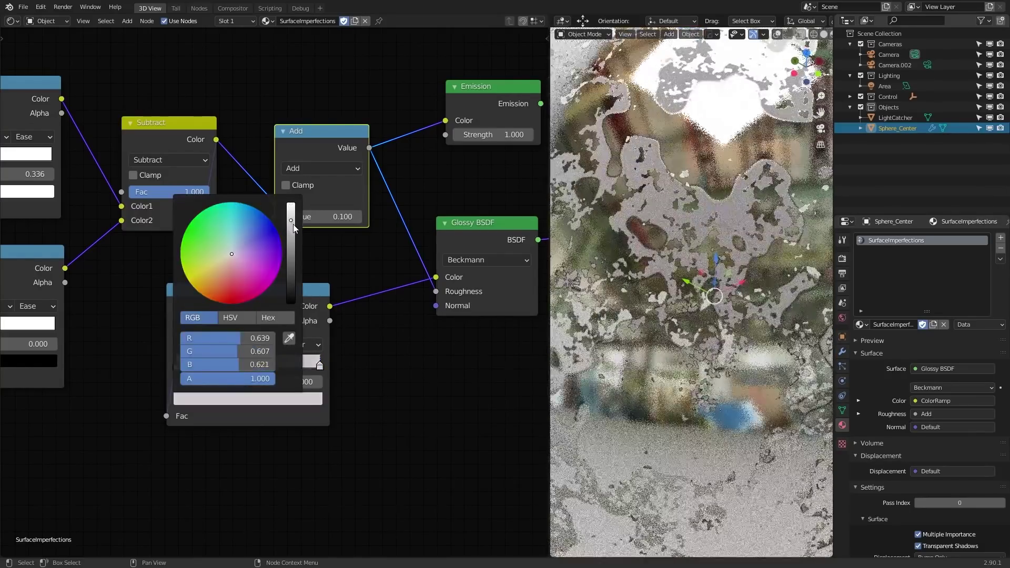
# - Set the Add node's second value to 0.28 to raise the base roughness
pyautogui.scroll(-1, 385, 372)
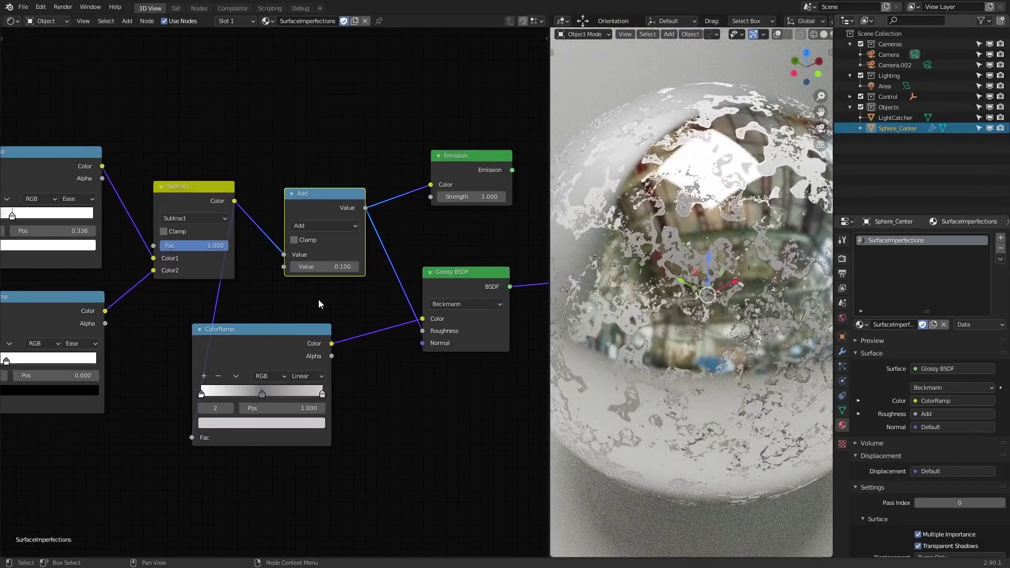
pyautogui.click(327, 265)
pyautogui.write('.28')
pyautogui.press('Return')
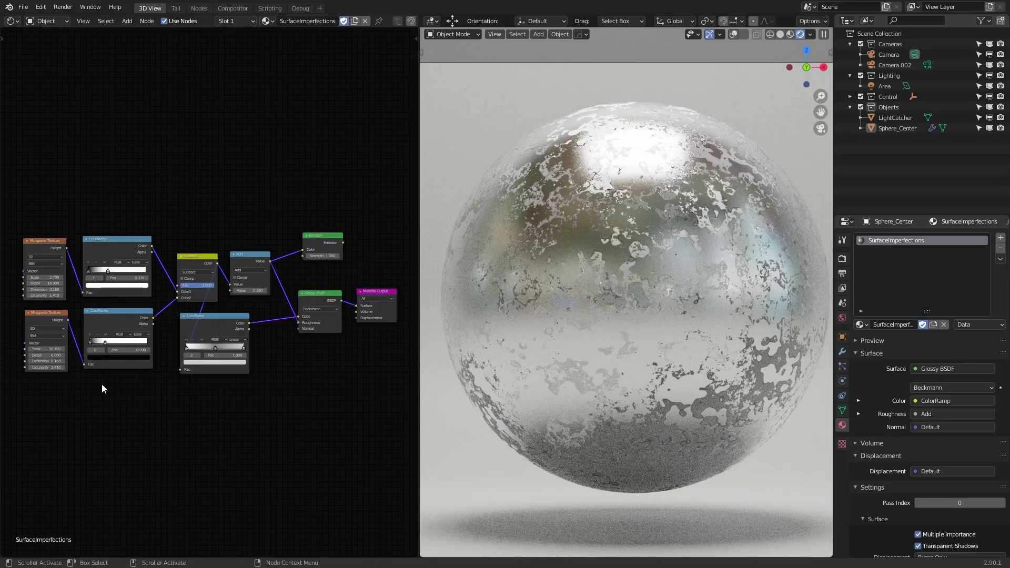
# - Lower the Subtract node's Fac to 0.000 to compare the sphere without the second Musgrave mask, and restore it to 1.000
pyautogui.moveTo(70, 390); pyautogui.dragTo(199, 379, button='middle')
pyautogui.scroll(9, 201, 366)
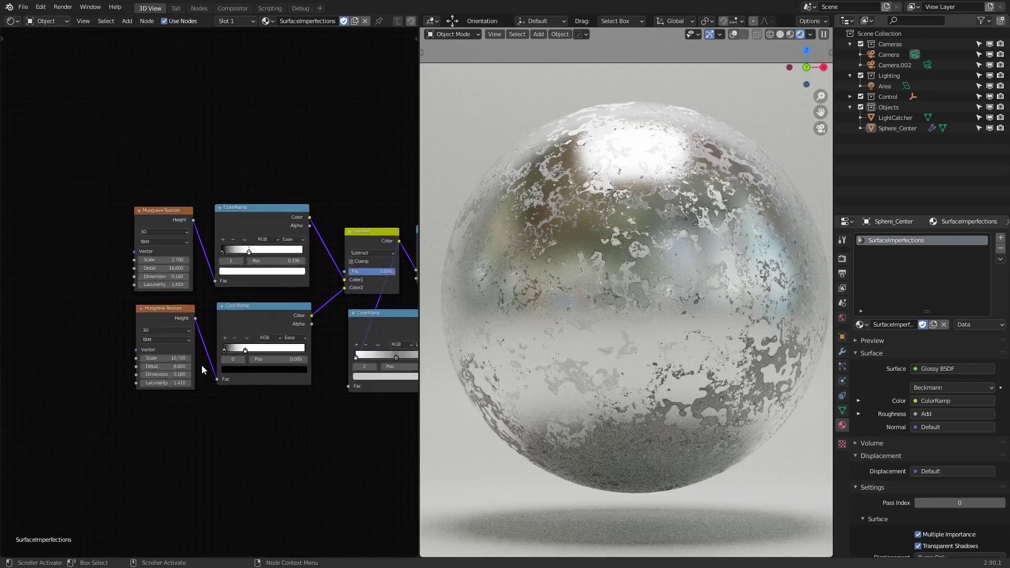
pyautogui.scroll(-6, 208, 291)
pyautogui.moveTo(331, 346); pyautogui.dragTo(206, 350, button='middle')
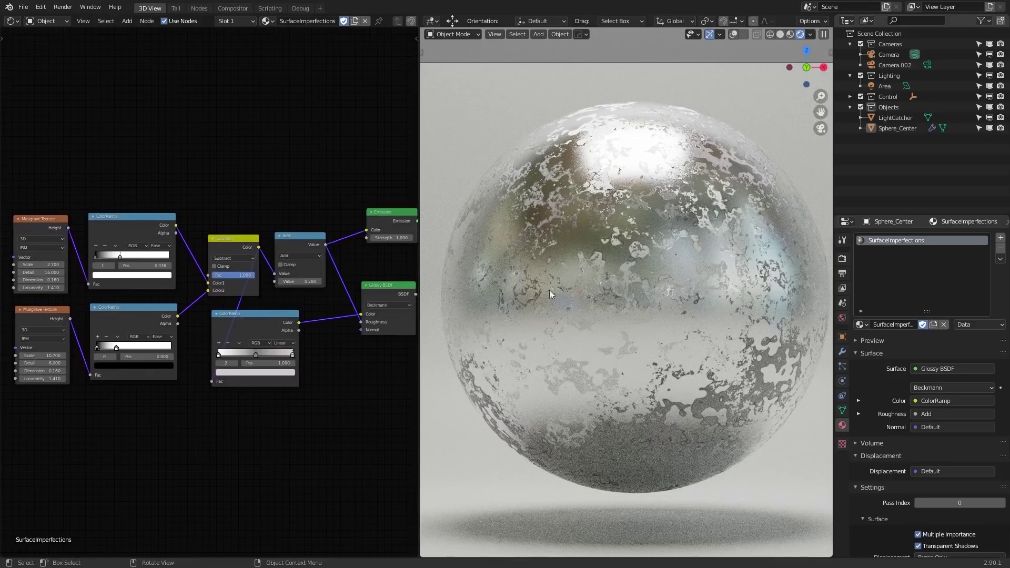
pyautogui.scroll(3, 357, 292)
pyautogui.moveTo(349, 265); pyautogui.dragTo(195, 337, button='middle')
pyautogui.scroll(3, 208, 333)
pyautogui.moveTo(322, 301); pyautogui.dragTo(251, 301)
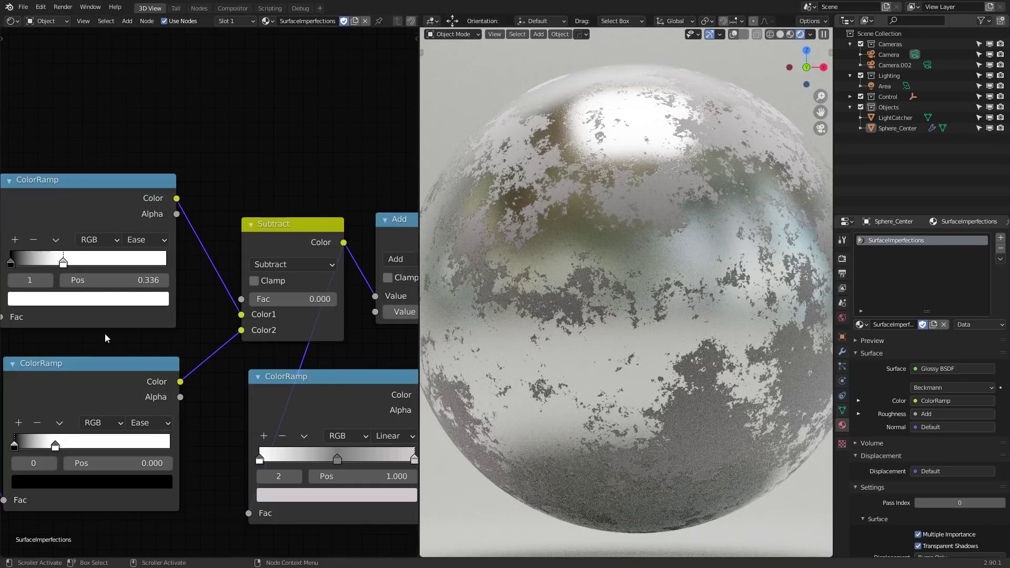
pyautogui.moveTo(23, 260); pyautogui.dragTo(158, 222, button='middle')
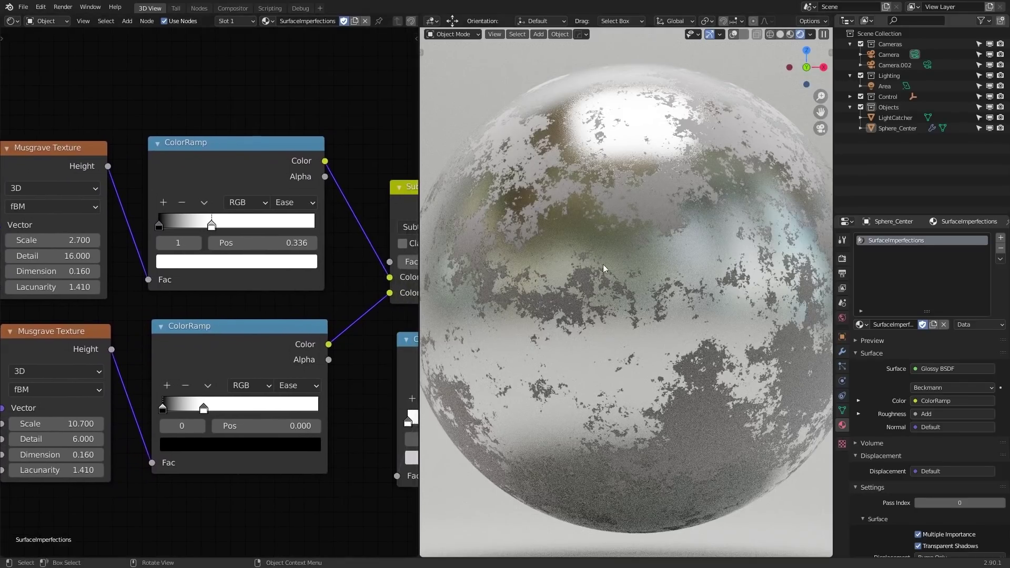
pyautogui.moveTo(408, 262); pyautogui.dragTo(282, 268, button='middle')
pyautogui.moveTo(283, 268); pyautogui.dragTo(392, 272)
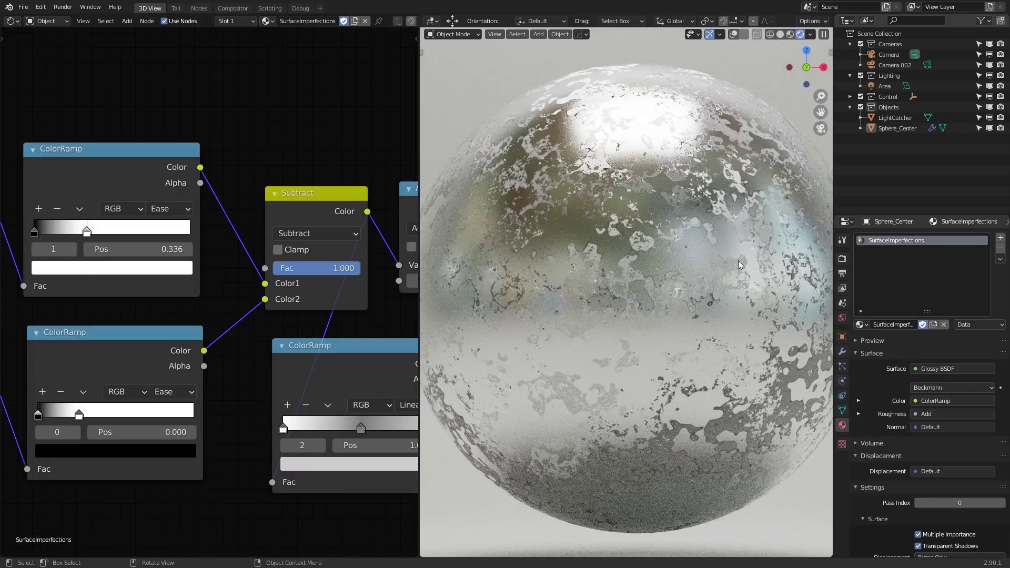
# - Combine the Musgrave, ColorRamp, Subtract and Add nodes into one node group and return to the main node tree
pyautogui.scroll(-2, 311, 292)
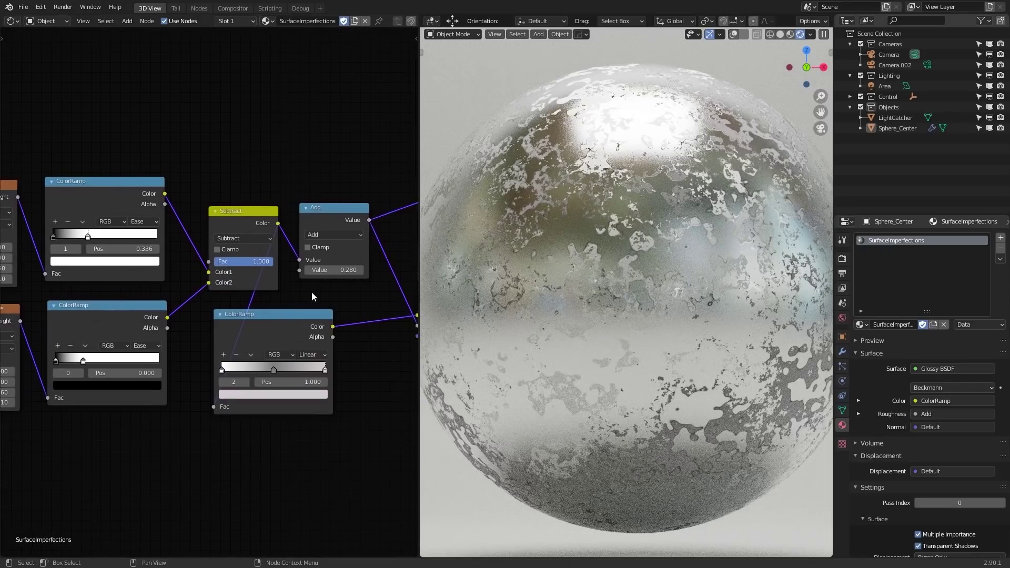
pyautogui.scroll(-2, 288, 295)
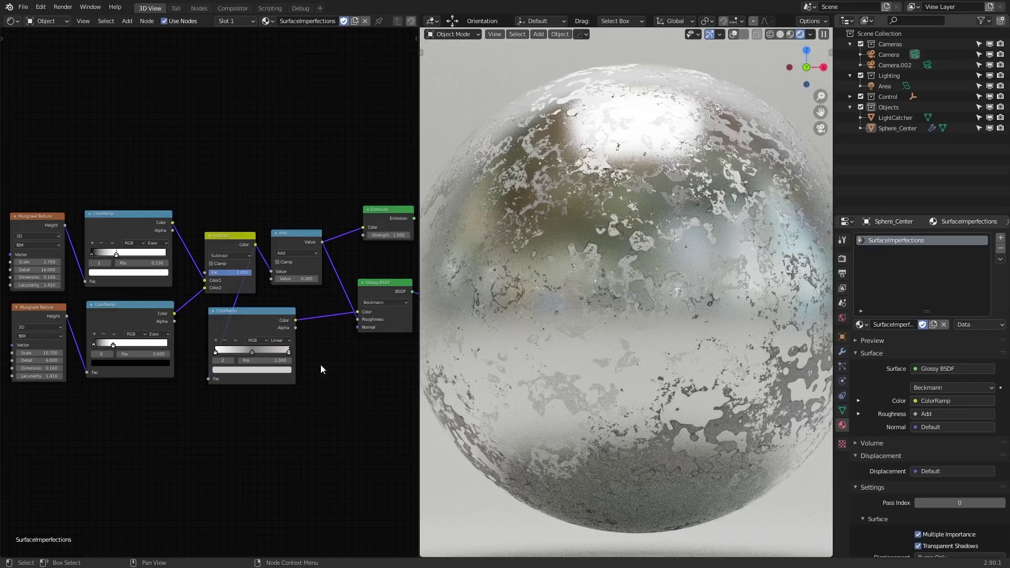
pyautogui.moveTo(186, 422); pyautogui.dragTo(247, 408, button='middle')
pyautogui.scroll(-2, 308, 390)
pyautogui.scroll(-1, 308, 389)
pyautogui.moveTo(308, 390); pyautogui.dragTo(222, 395, button='middle')
pyautogui.scroll(1, 226, 385)
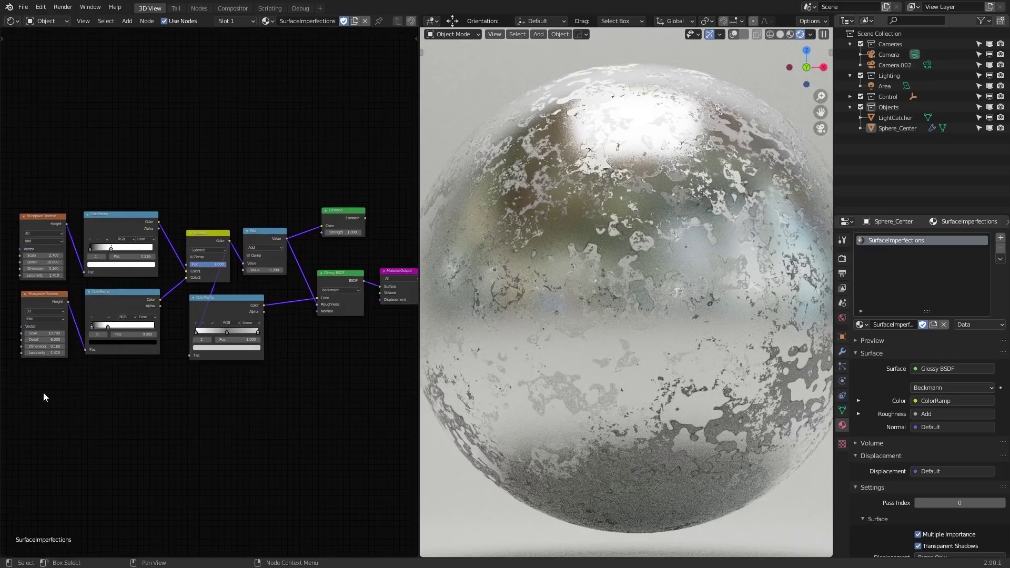
pyautogui.moveTo(15, 399); pyautogui.dragTo(303, 163)
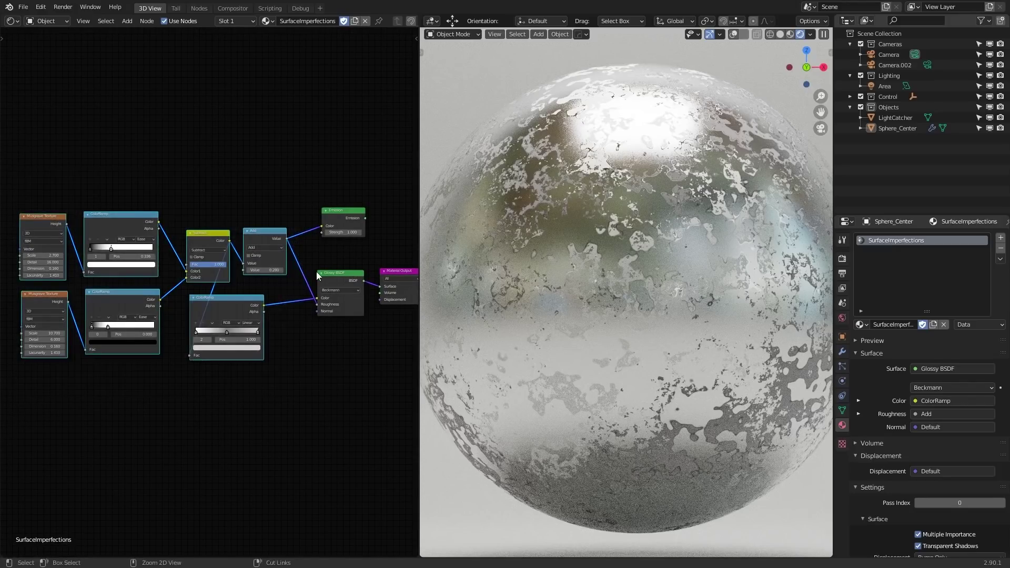
pyautogui.hotkey('ctrl', 'g')
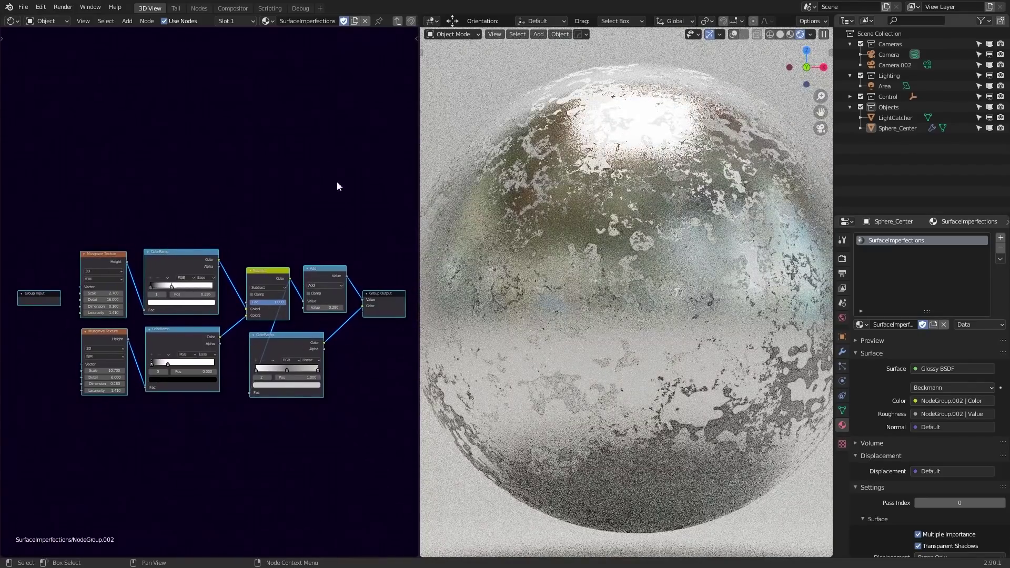
pyautogui.click(397, 22)
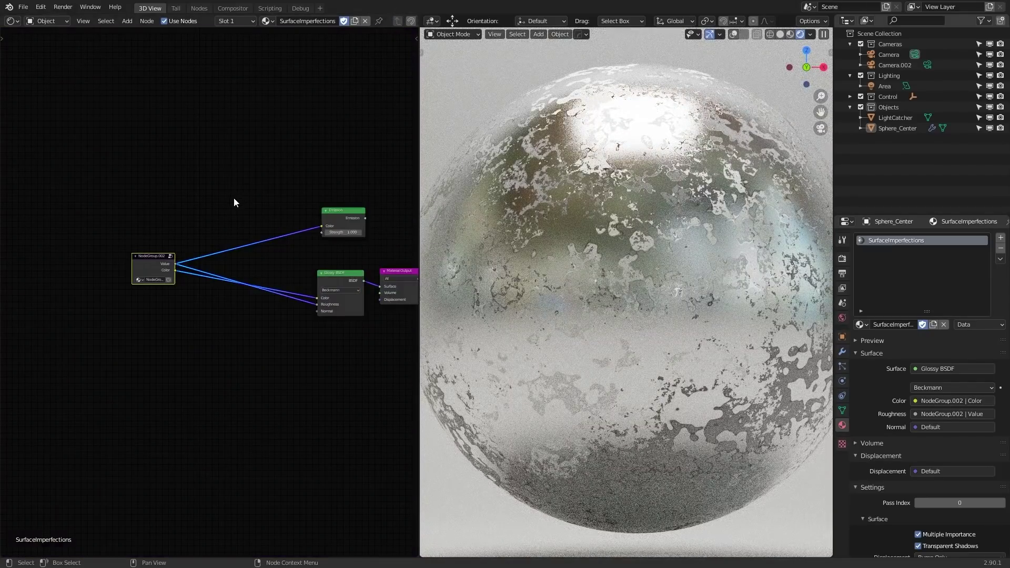
# - Place the node group beside the Glossy BSDF and link only its Value to Roughness and its Color to Color
pyautogui.moveTo(149, 260); pyautogui.dragTo(277, 288)
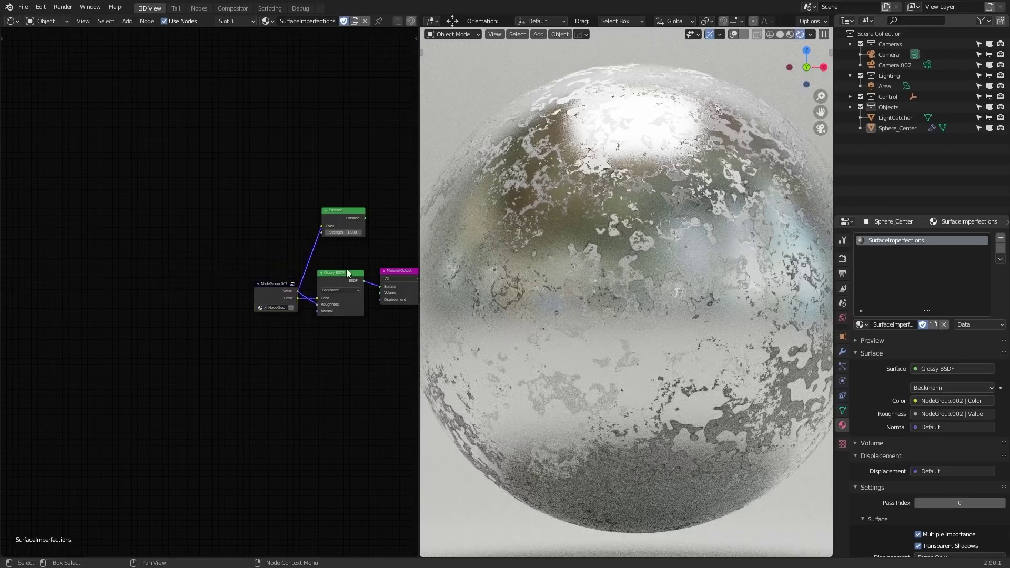
pyautogui.scroll(3, 343, 295)
pyautogui.moveTo(343, 294); pyautogui.dragTo(142, 304, button='middle')
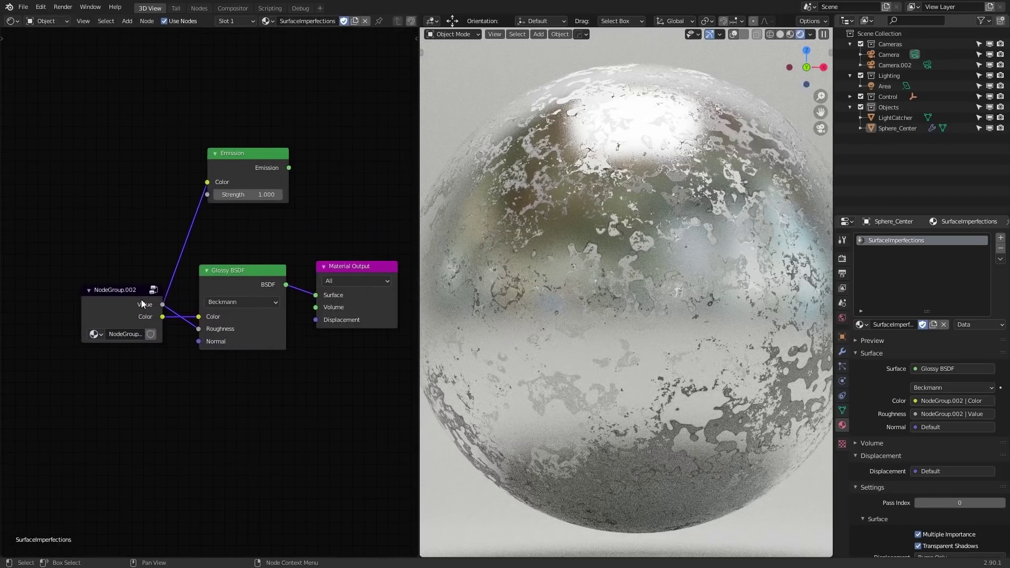
pyautogui.moveTo(104, 289); pyautogui.dragTo(86, 275)
pyautogui.moveTo(87, 275)
pyautogui.mouseDown()
pyautogui.moveTo(129, 295)
pyautogui.moveTo(86, 277)
pyautogui.mouseUp()
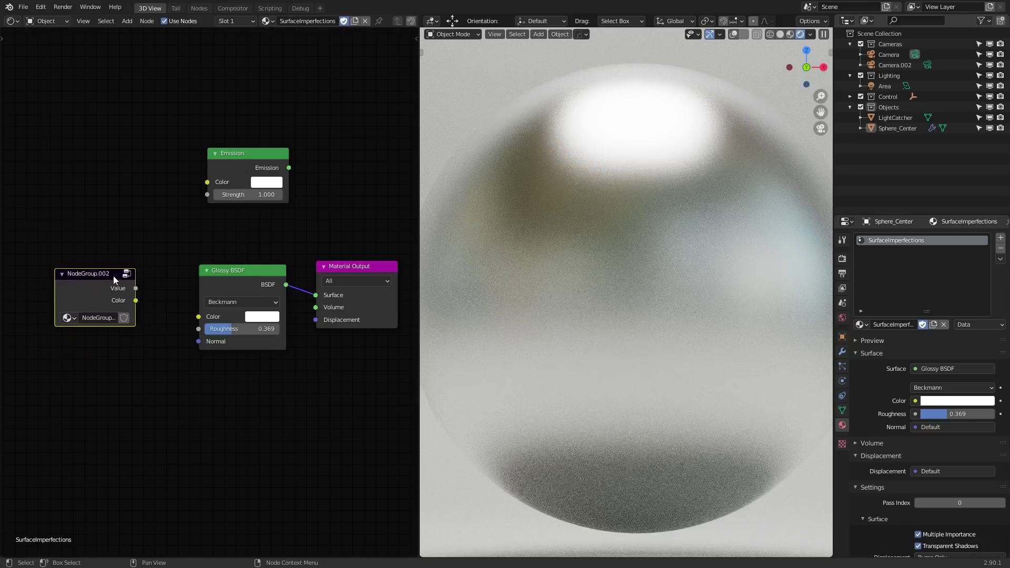
pyautogui.moveTo(136, 287); pyautogui.dragTo(198, 329)
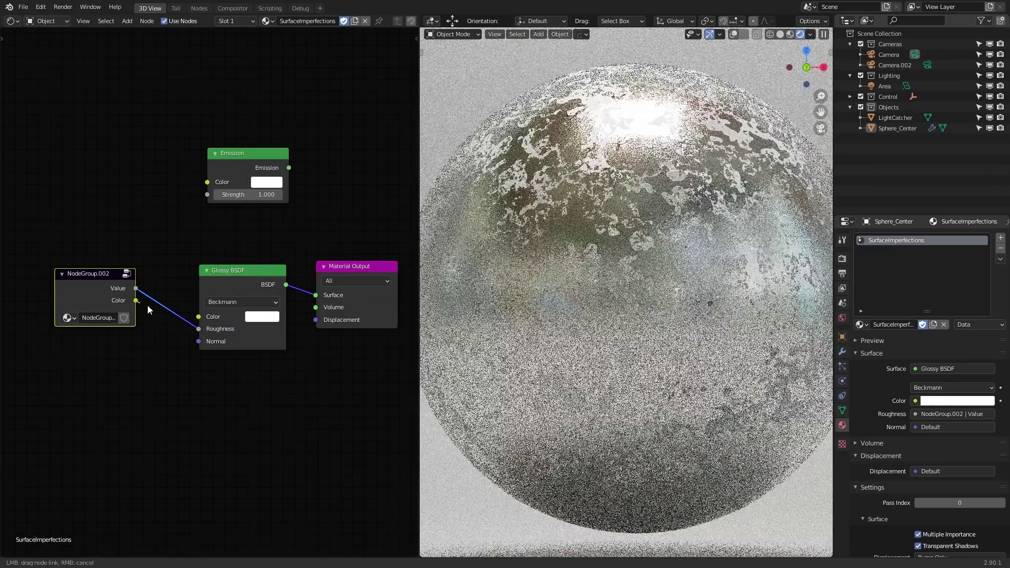
pyautogui.moveTo(148, 305); pyautogui.dragTo(198, 316)
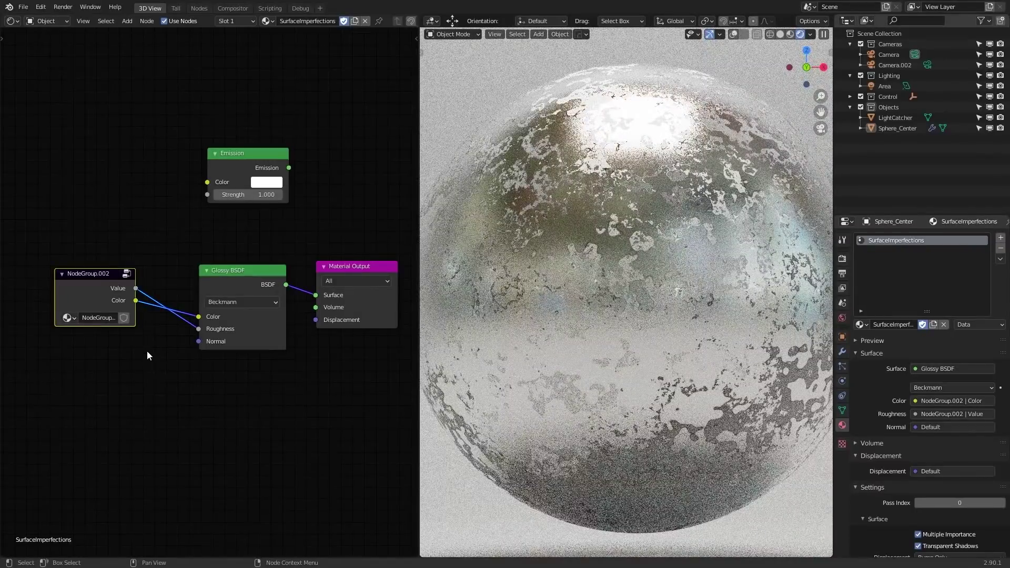
# - Look inside the node group at its interface inputs and outputs, and return to the main node tree
pyautogui.click(126, 274)
pyautogui.press('n')
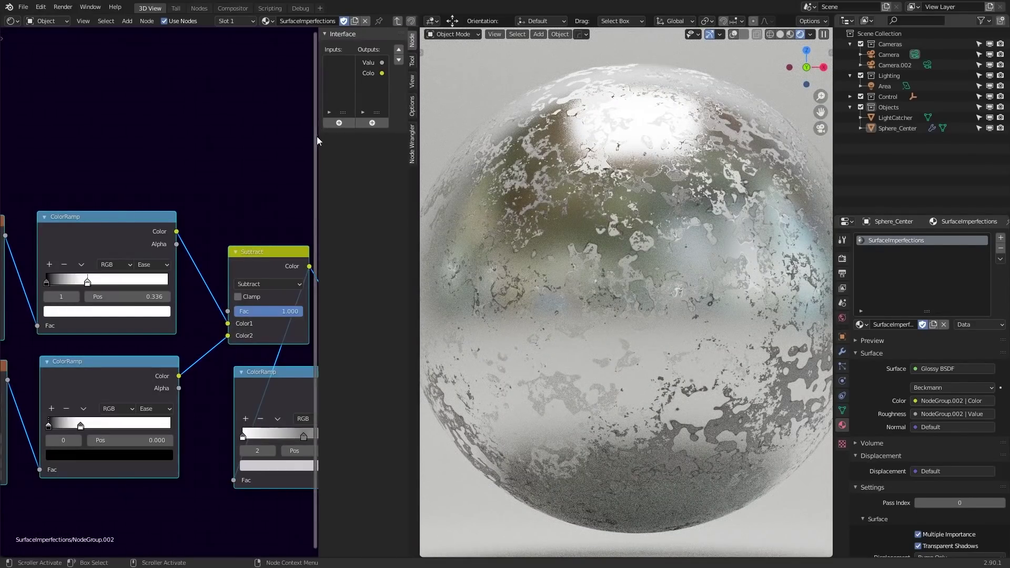
pyautogui.moveTo(317, 137); pyautogui.dragTo(302, 105)
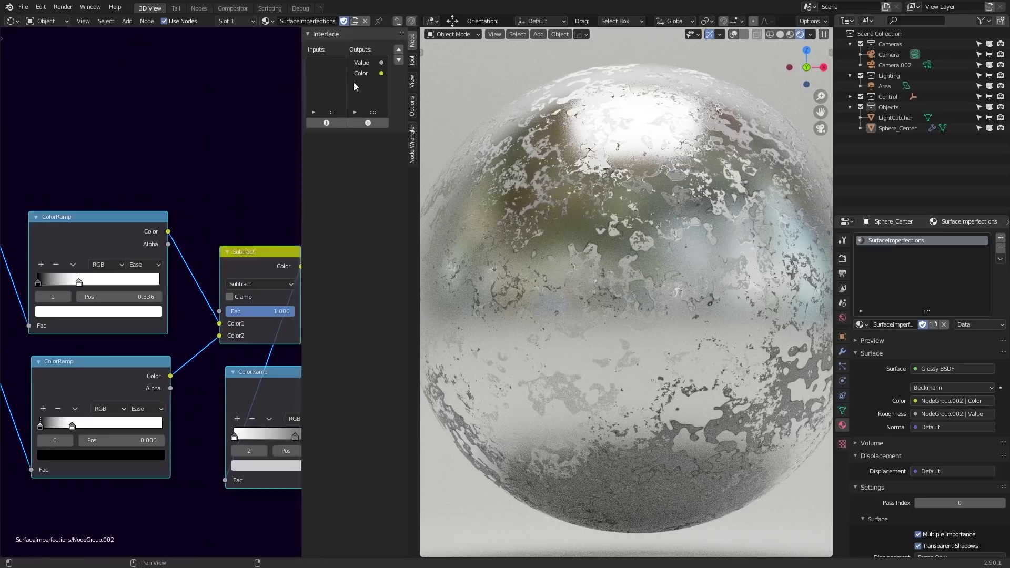
pyautogui.click(395, 22)
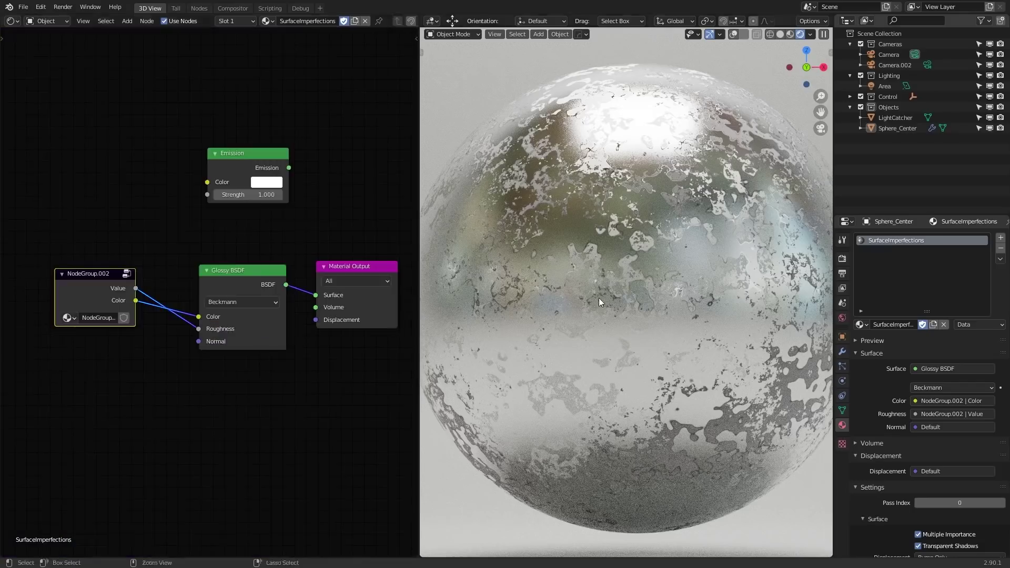
# - Maximize the 3D viewport to view the finished material on the whole sphere
pyautogui.hotkey('ctrl', 'space')
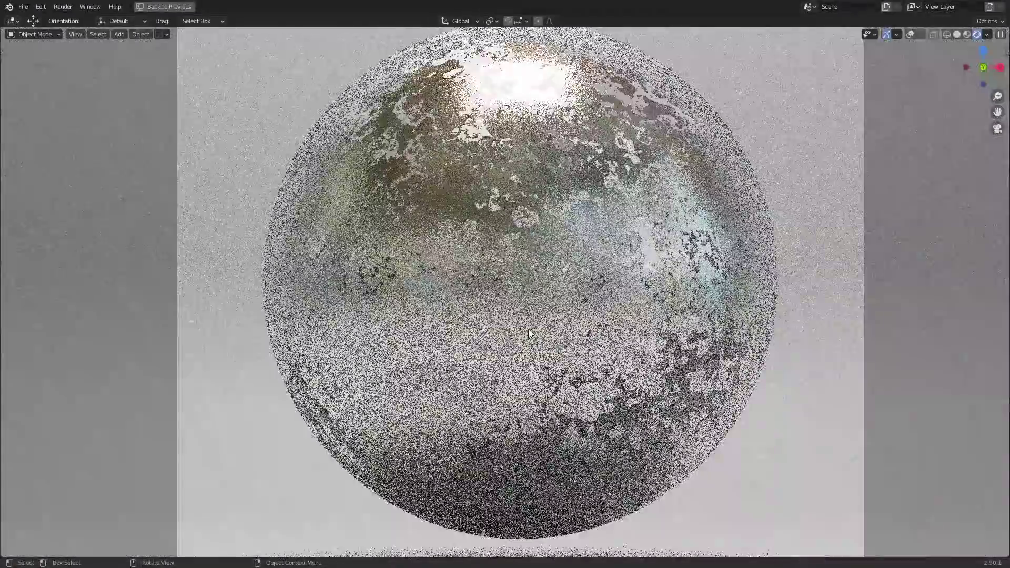
pyautogui.scroll(-1, 528, 329)
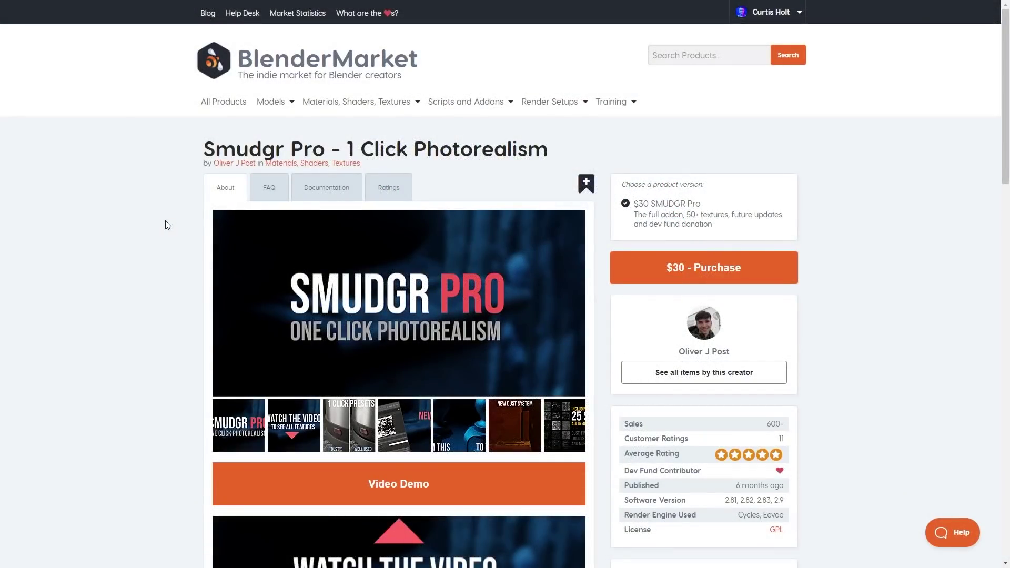
# - Switch to the Smudgr Pro page on BlenderMarket and view its gallery images of the dust system and 25 smudges
pyautogui.scroll(-2, 181, 218)
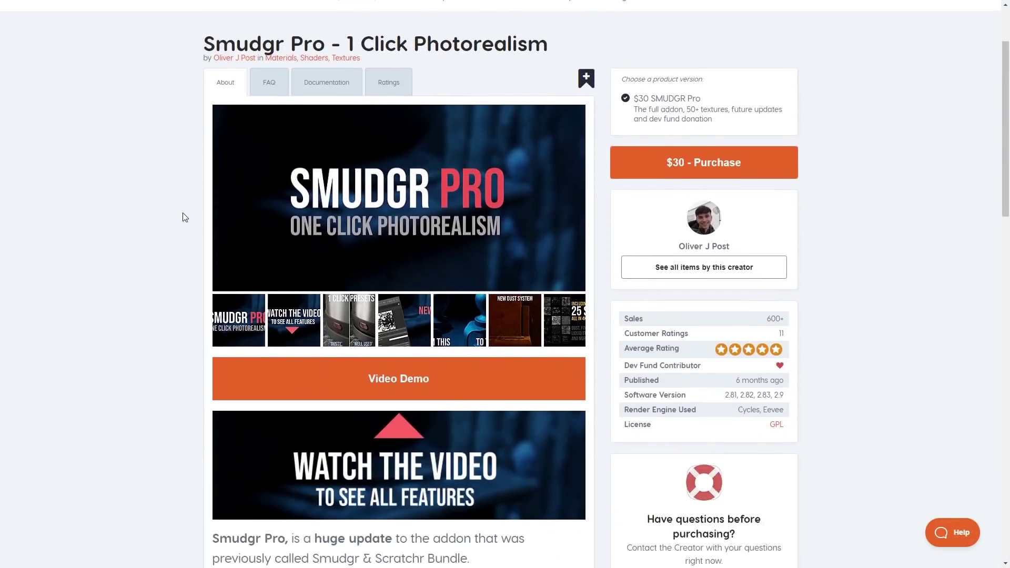
pyautogui.scroll(-1, 185, 218)
pyautogui.click(339, 263)
pyautogui.click(539, 157)
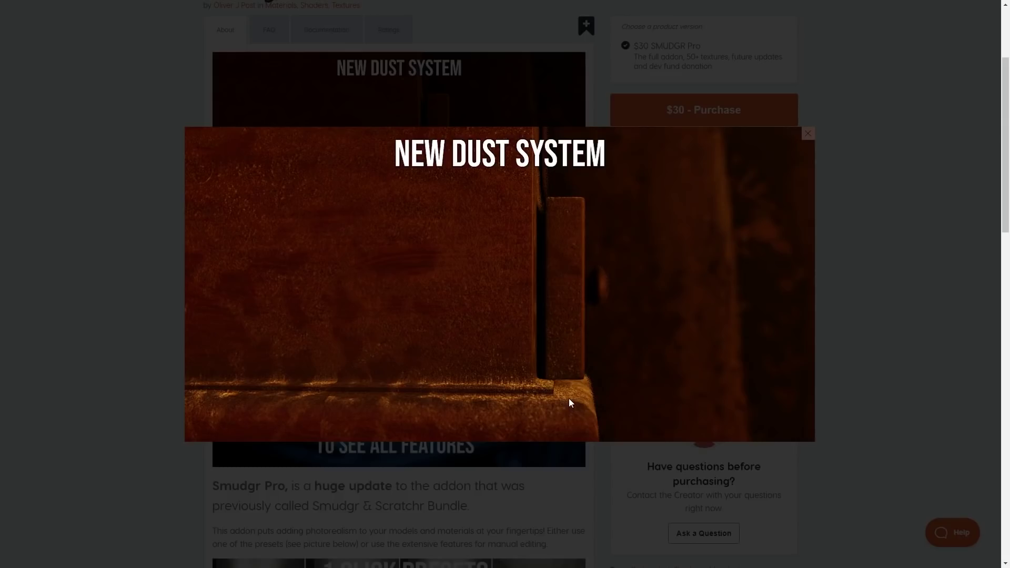
pyautogui.click(956, 373)
pyautogui.click(570, 263)
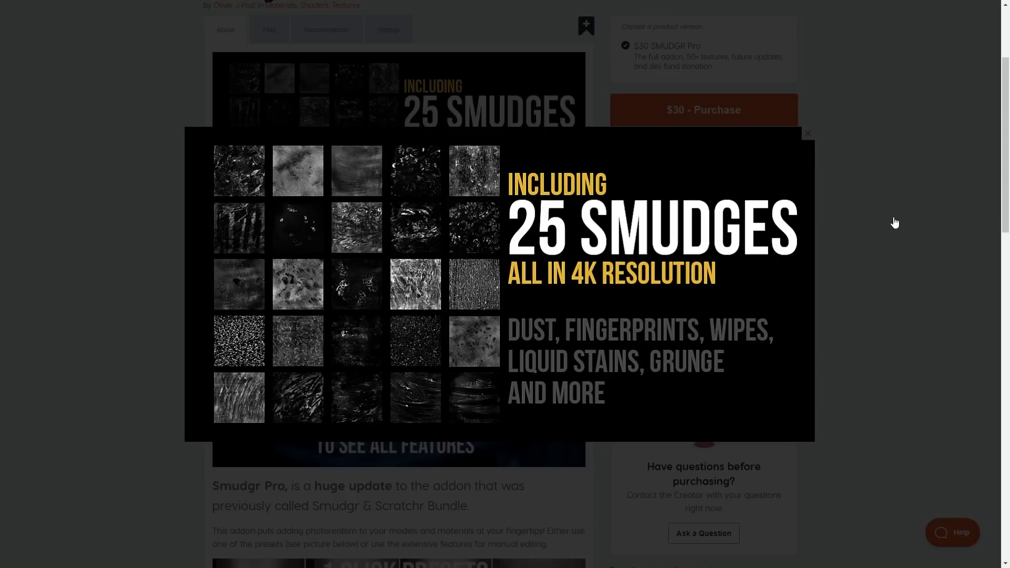
pyautogui.click(894, 222)
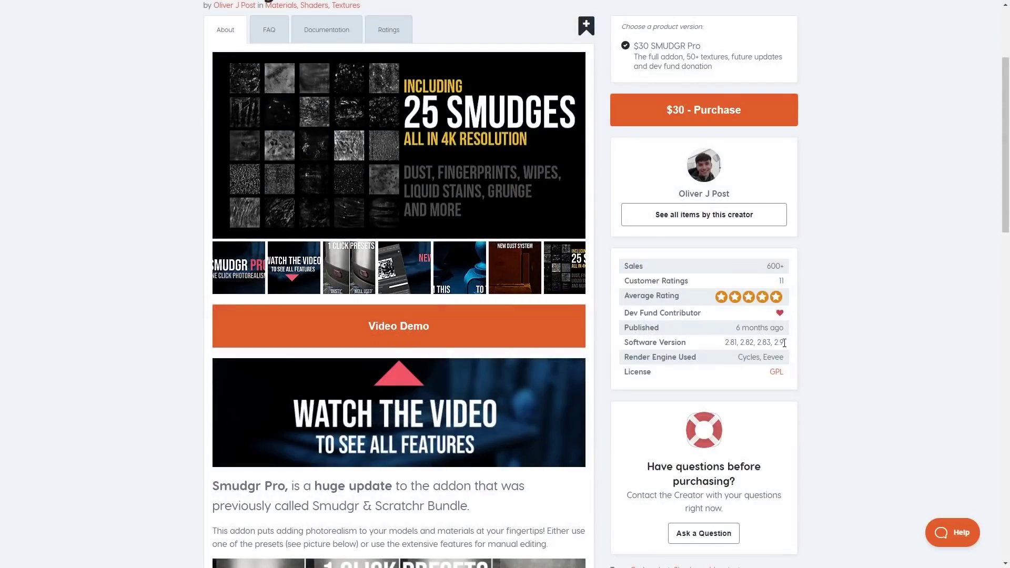
# - Check the supported software versions in the Smudgr Pro product details
pyautogui.moveTo(783, 343); pyautogui.dragTo(773, 343)
pyautogui.click(815, 338)
pyautogui.scroll(3, 844, 307)
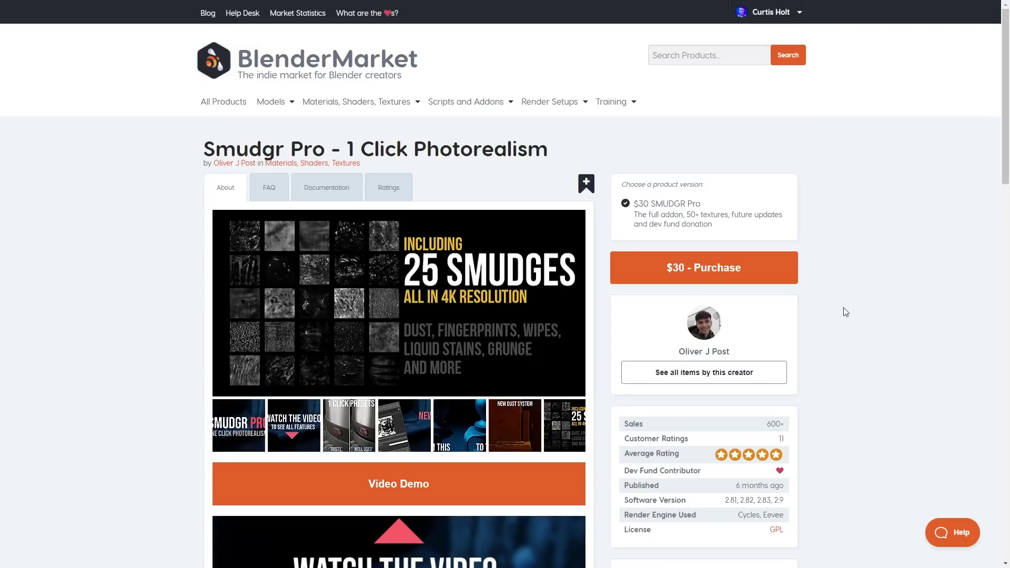